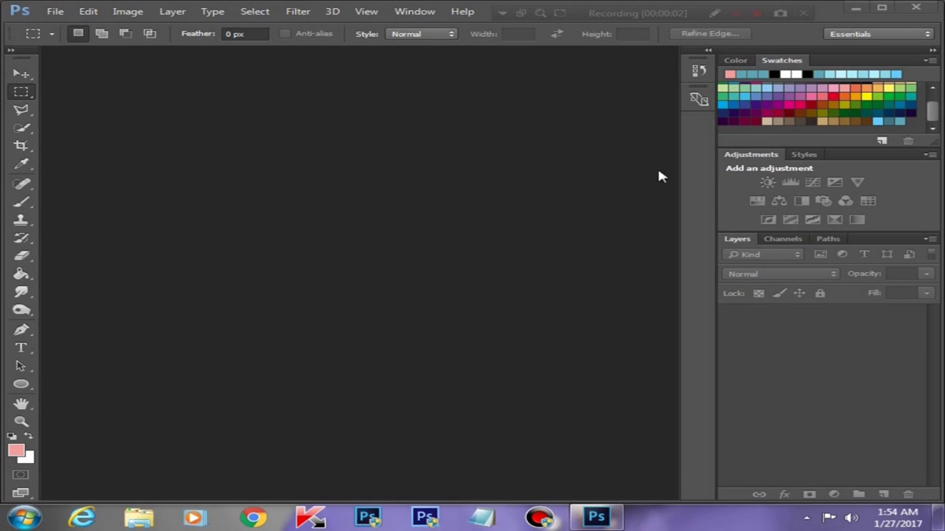
# Open AVATAR.jpg from the PS tut folder on drive E:.
pyautogui.click(56, 11)
pyautogui.click(73, 36)
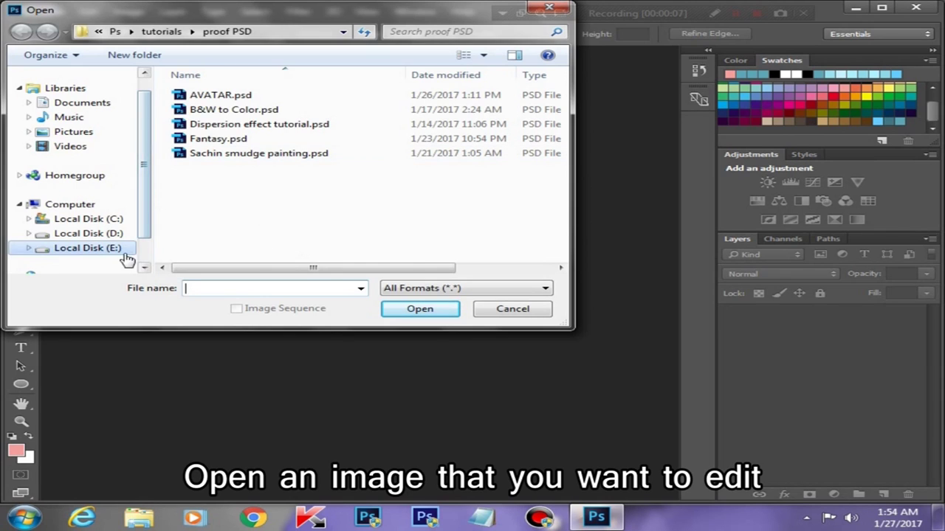
pyautogui.click(122, 248)
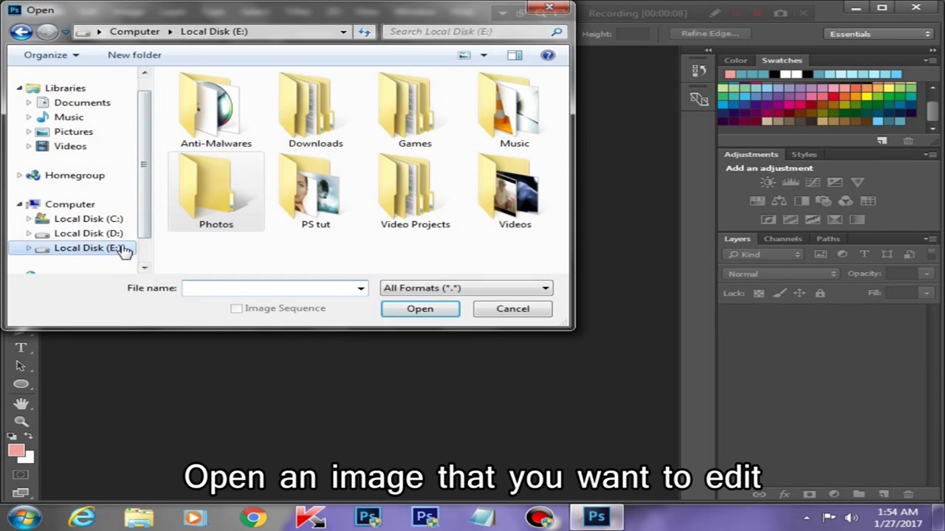
pyautogui.doubleClick(314, 196)
pyautogui.click(381, 208)
pyautogui.click(417, 310)
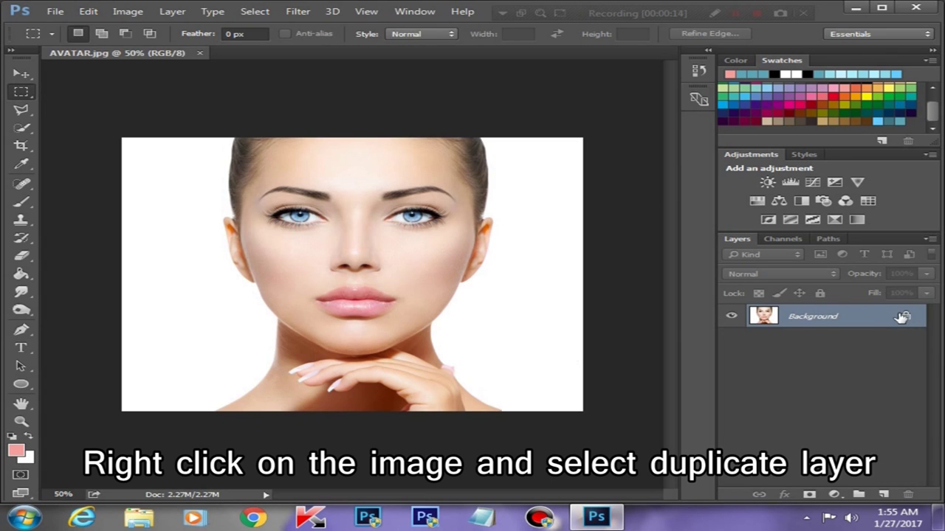
# Duplicate the Background layer and hide the original Background.
pyautogui.rightClick(868, 323)
pyautogui.click(849, 150)
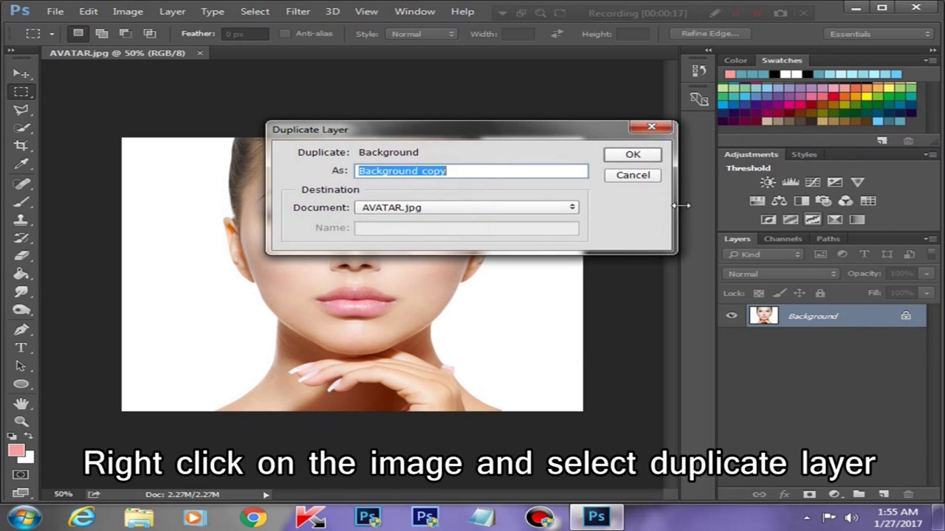
pyautogui.click(612, 161)
pyautogui.click(732, 339)
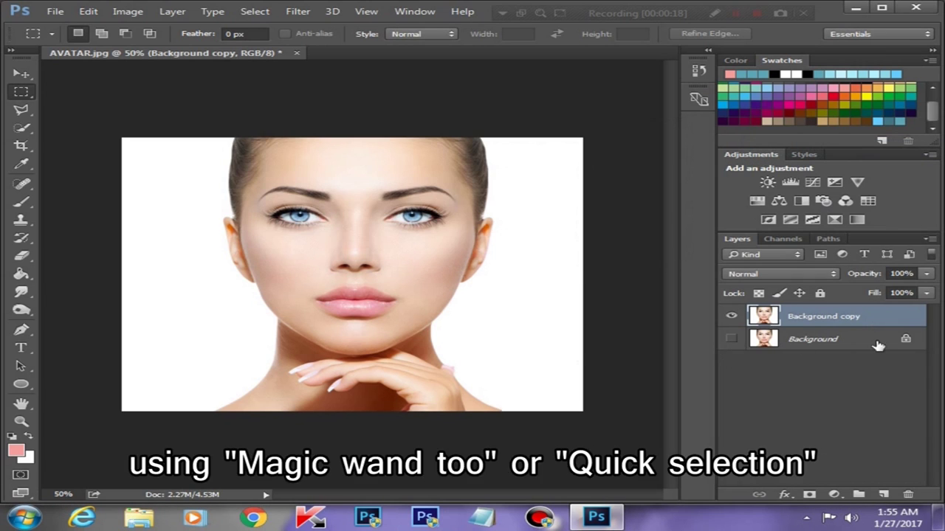
# Delete the white backdrop on both sides of the face using the Magic Wand.
pyautogui.rightClick(21, 126)
pyautogui.click(100, 142)
pyautogui.click(177, 225)
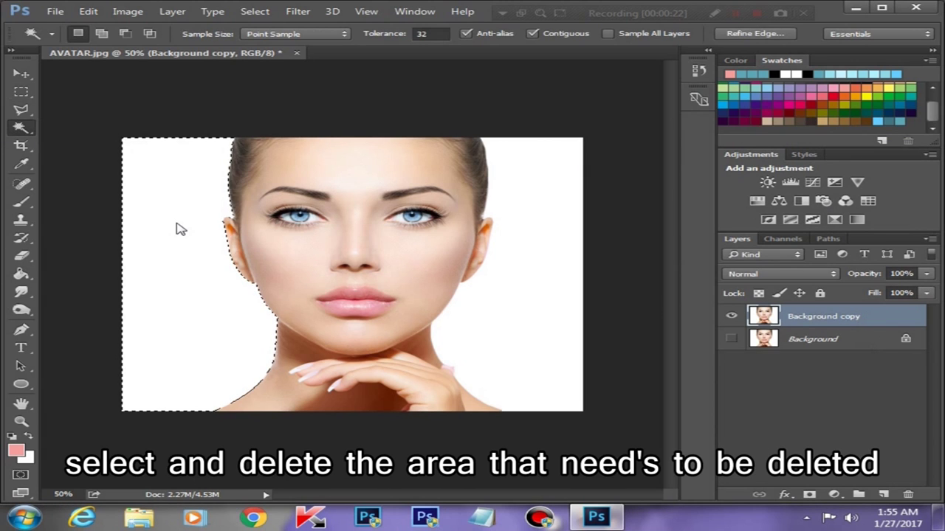
pyautogui.press('Delete')
pyautogui.hotkey('ctrl', 'd')
pyautogui.click(549, 306)
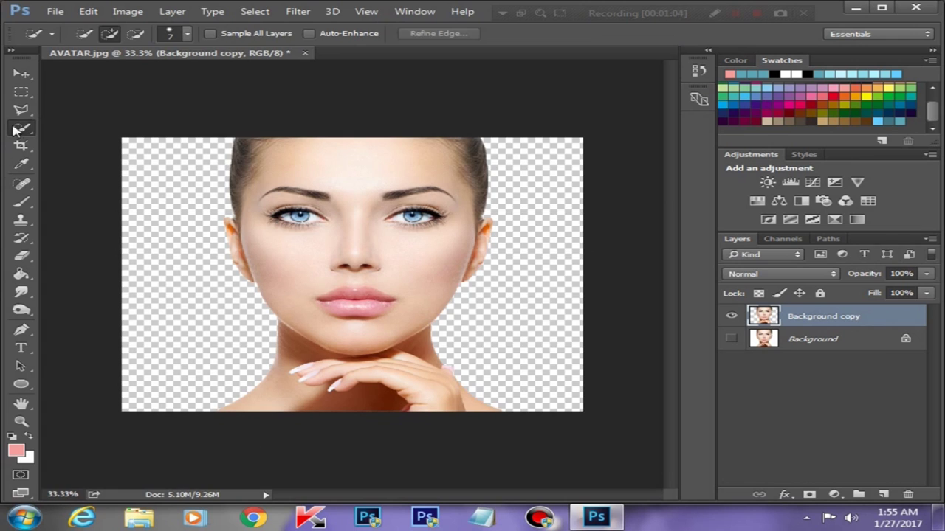
pyautogui.click(20, 109)
pyautogui.hotkey('ctrl', '+')
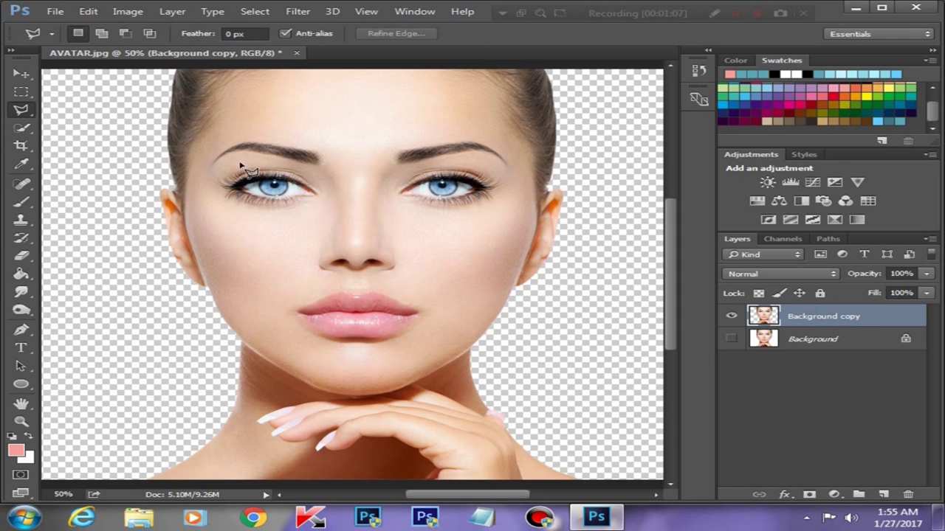
# Lasso the left eye, feather it 30 pixels, and copy it to Layer 1.
pyautogui.click(218, 169)
pyautogui.click(259, 160)
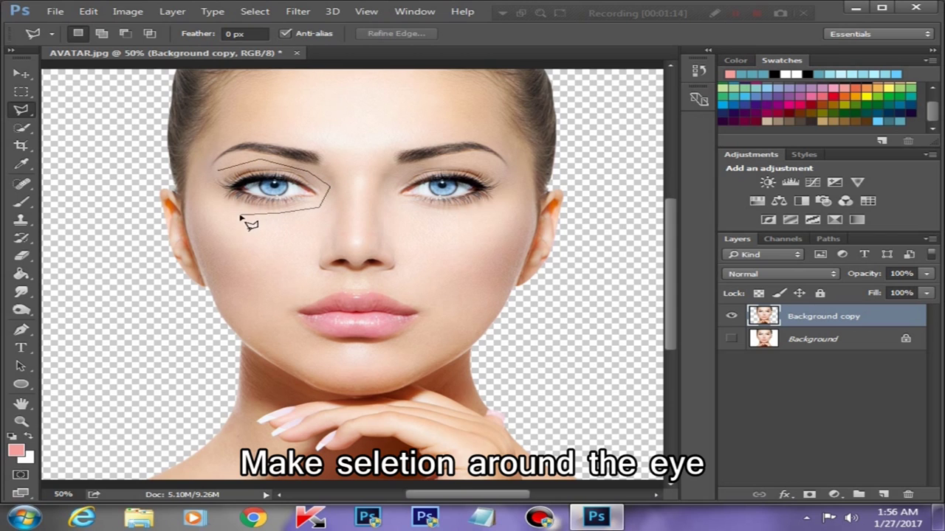
pyautogui.click(221, 172)
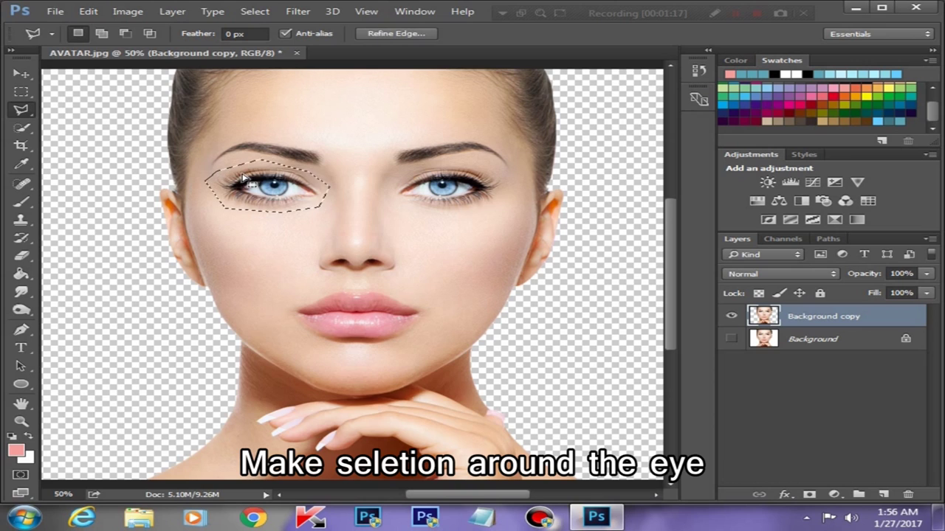
pyautogui.rightClick(241, 174)
pyautogui.click(341, 219)
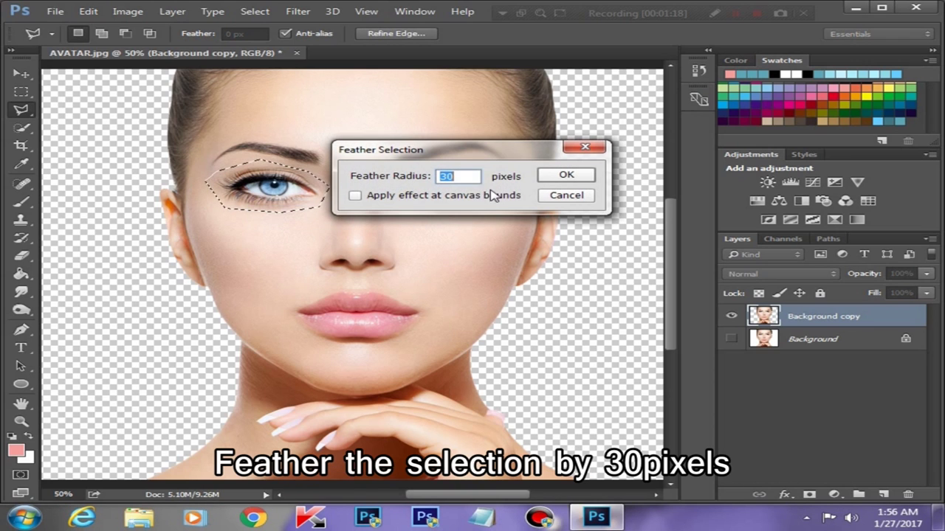
pyautogui.click(557, 178)
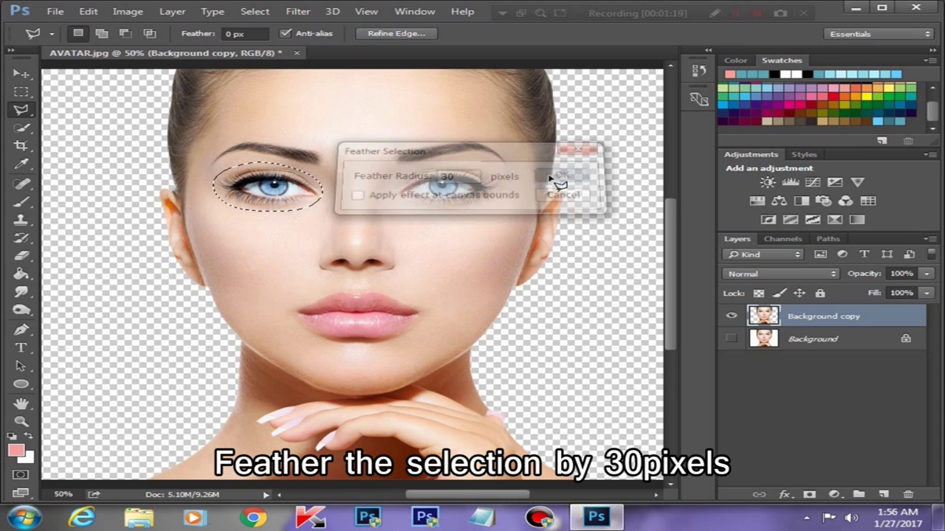
pyautogui.rightClick(270, 180)
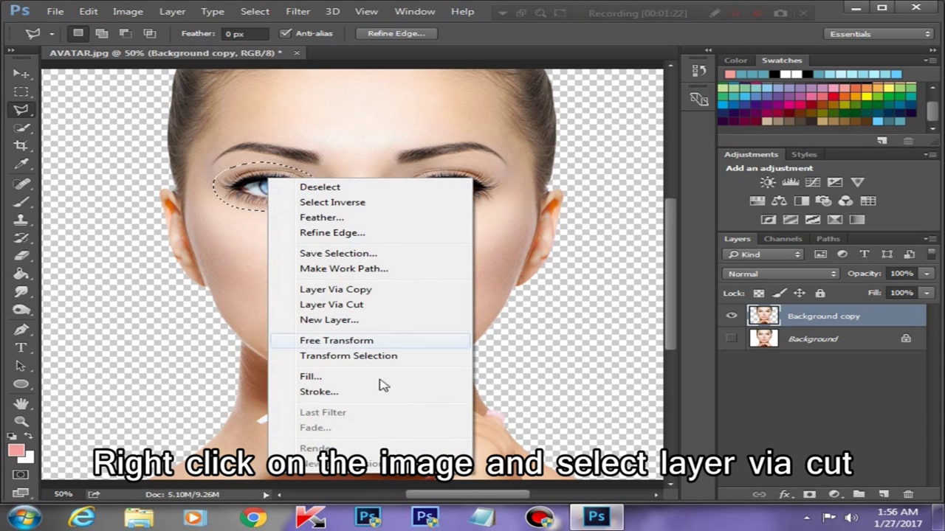
pyautogui.click(355, 305)
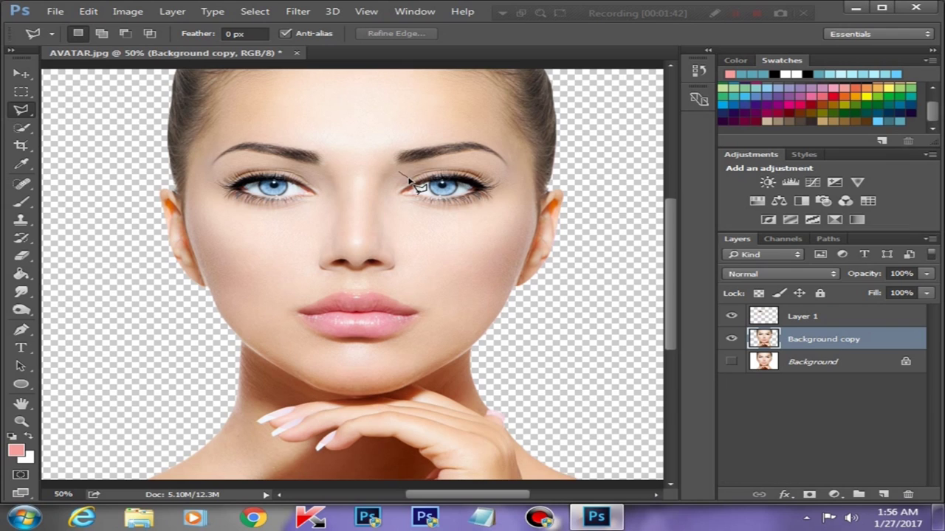
# Lasso the right eye, feather it 30 pixels, copy it to Layer 2, then reselect Layer 1.
pyautogui.click(491, 220)
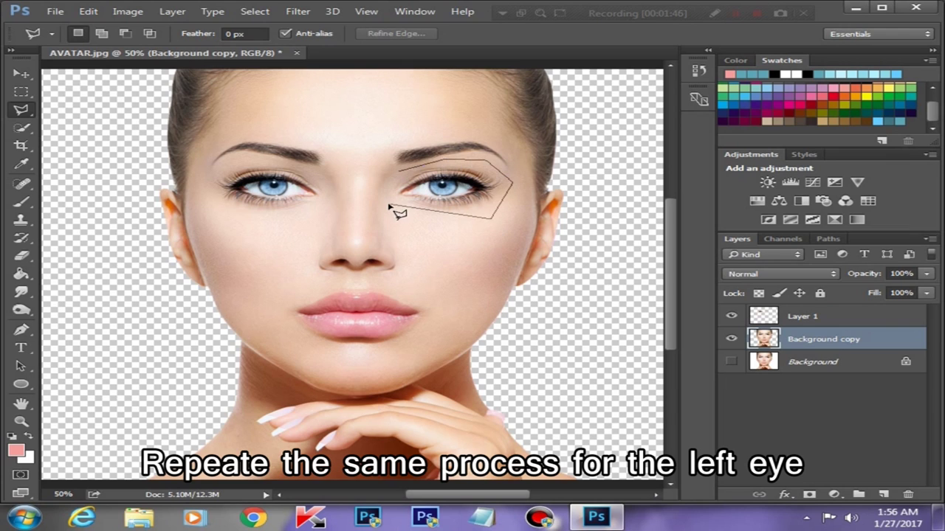
pyautogui.click(403, 175)
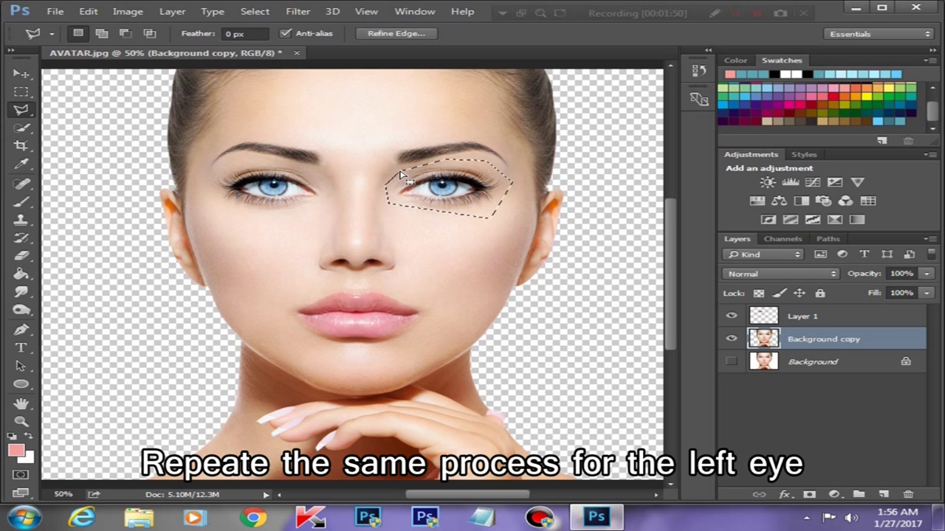
pyautogui.rightClick(413, 177)
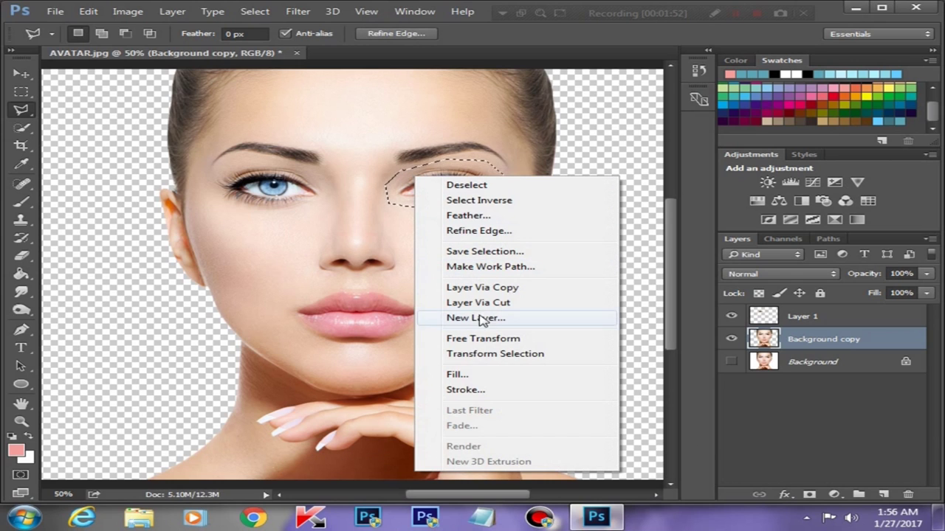
pyautogui.click(475, 215)
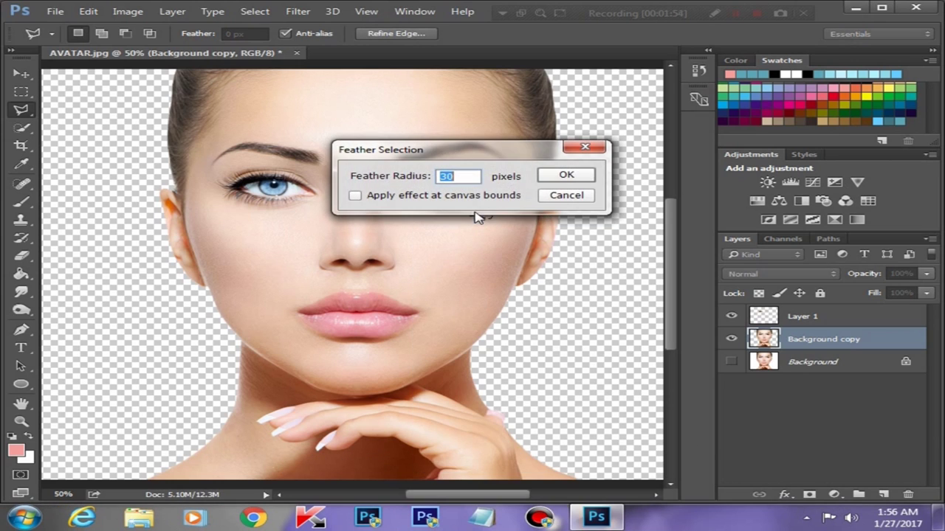
pyautogui.click(566, 178)
pyautogui.rightClick(431, 189)
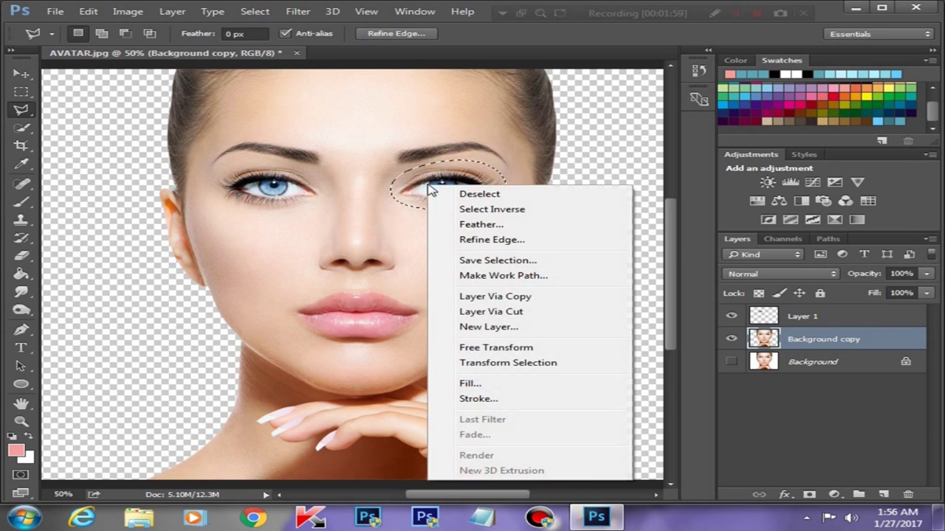
pyautogui.click(525, 298)
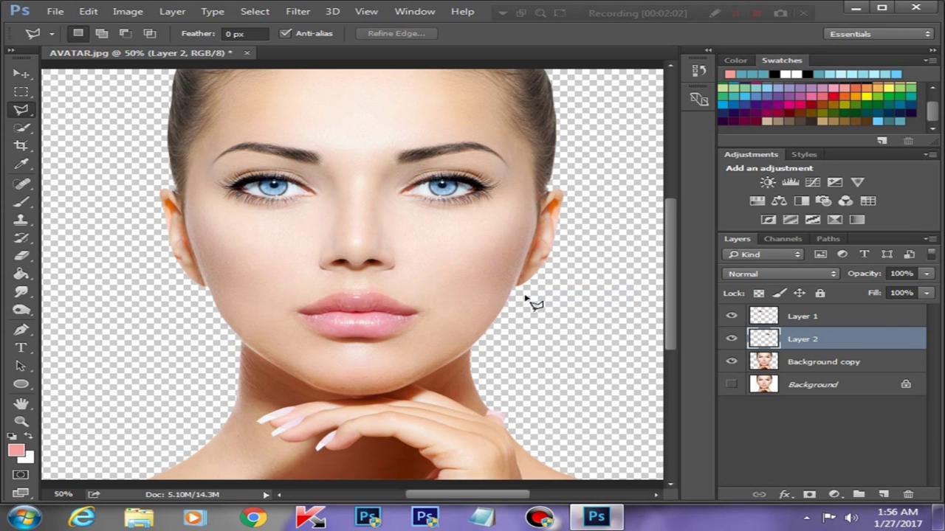
pyautogui.click(795, 319)
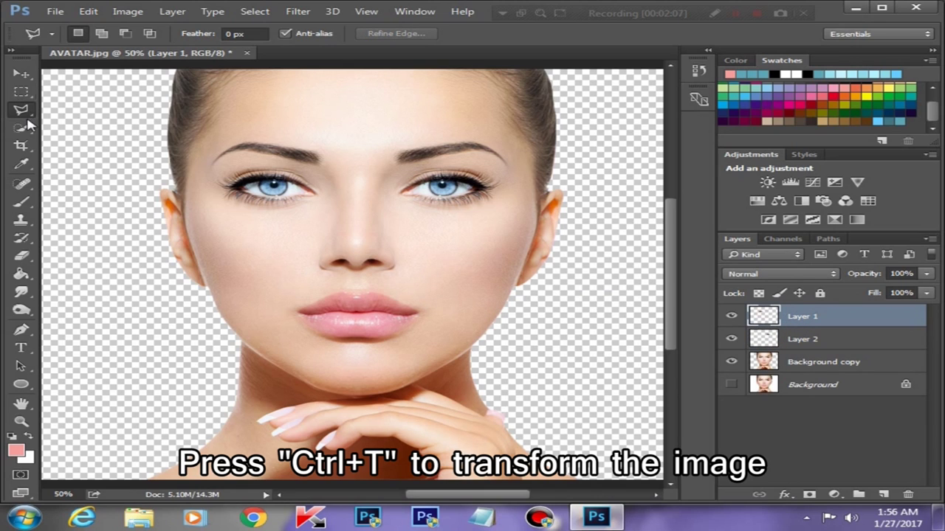
# Scale the Layer 1 eye to 120% width and 120% height.
pyautogui.hotkey('ctrl', 't')
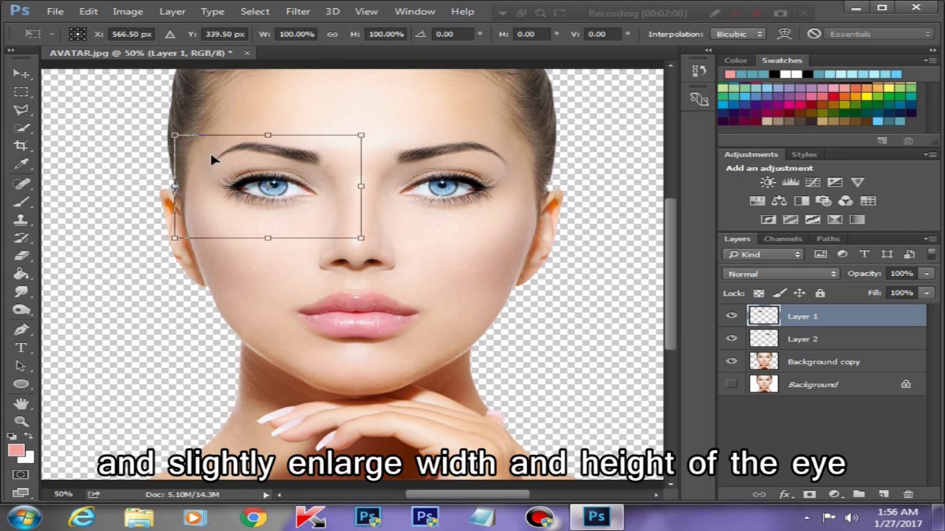
pyautogui.click(306, 34)
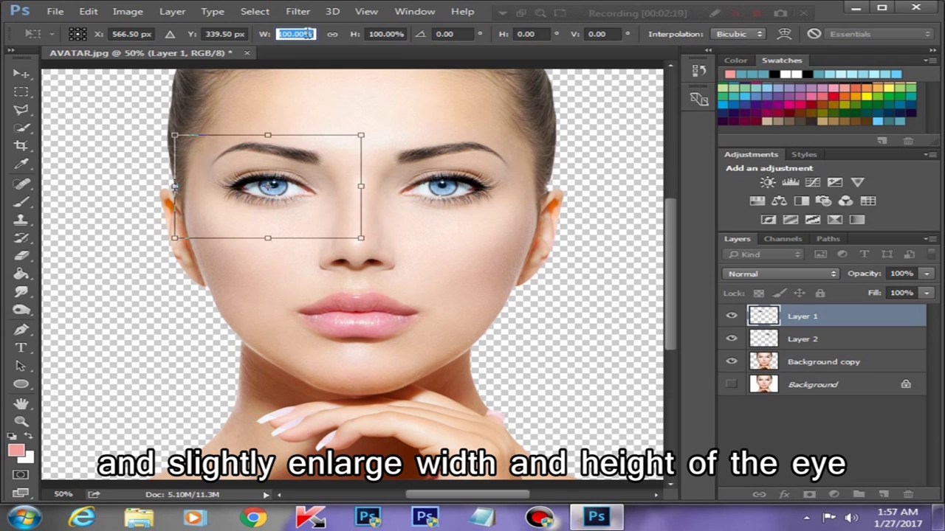
pyautogui.write('120')
pyautogui.click(380, 34)
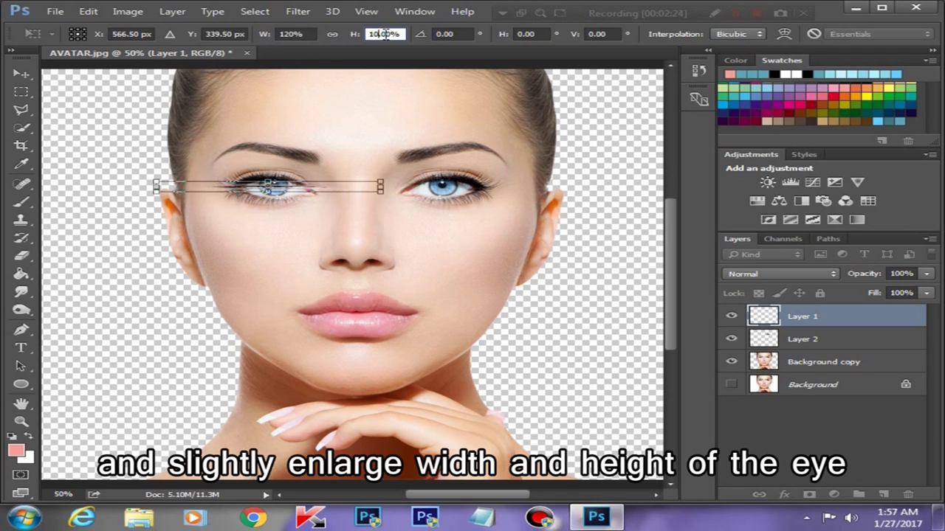
pyautogui.write('120')
pyautogui.press('Return')
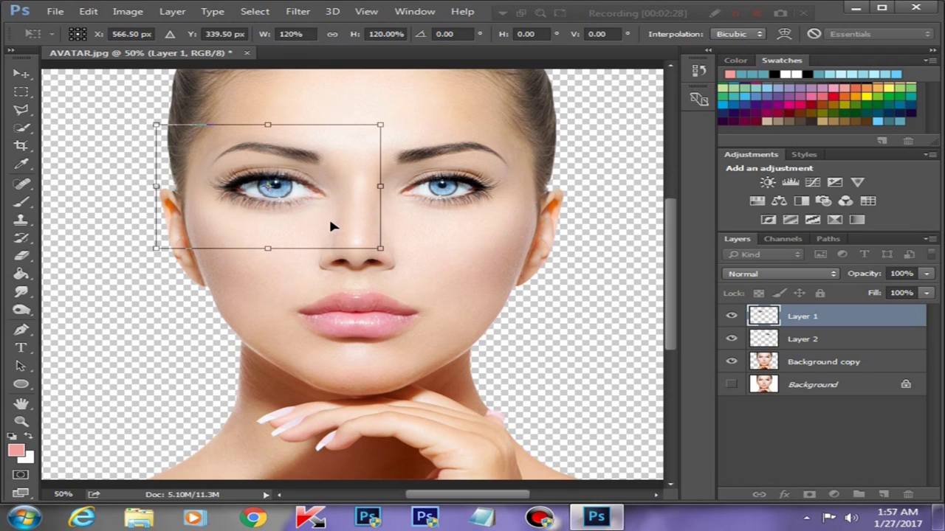
pyautogui.press('Return')
# Scale the Layer 2 eye to 120% width and height and commit it.
pyautogui.click(802, 340)
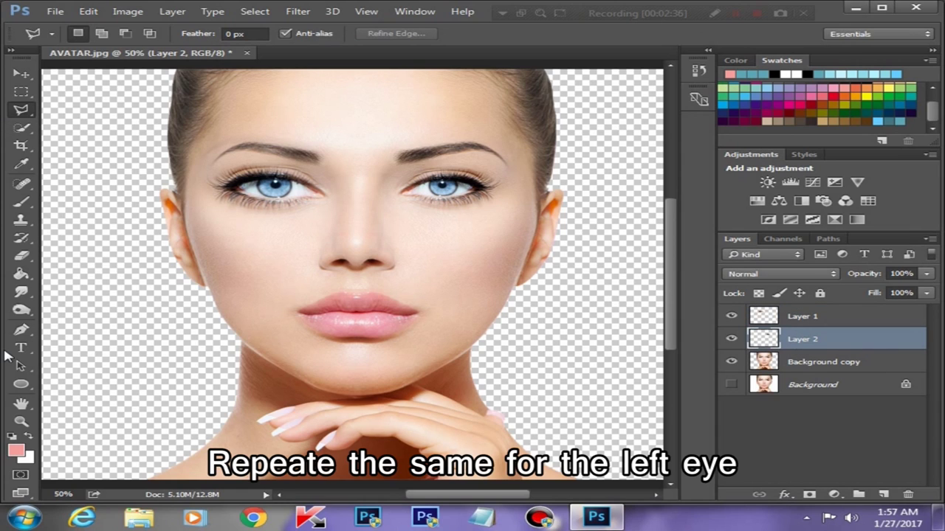
pyautogui.hotkey('ctrl', 't')
pyautogui.doubleClick(298, 34)
pyautogui.write('120')
pyautogui.press('Return')
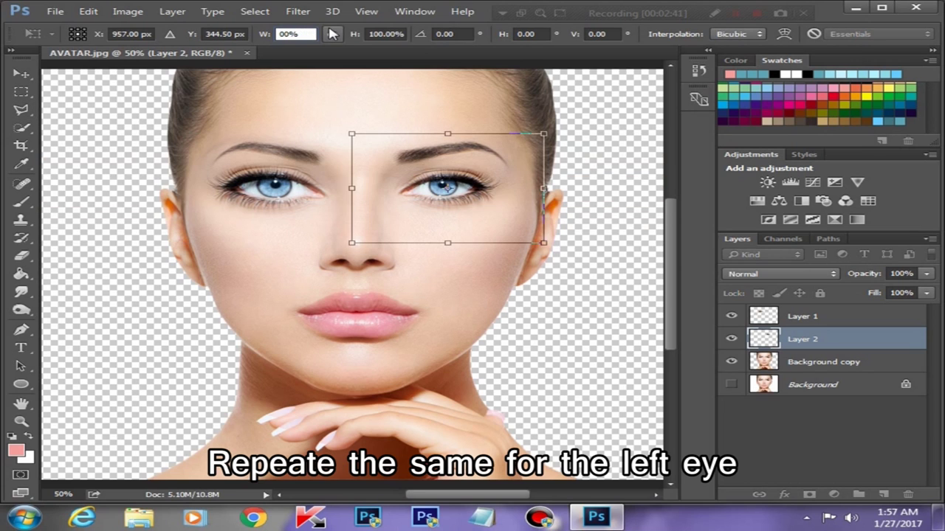
pyautogui.doubleClick(385, 34)
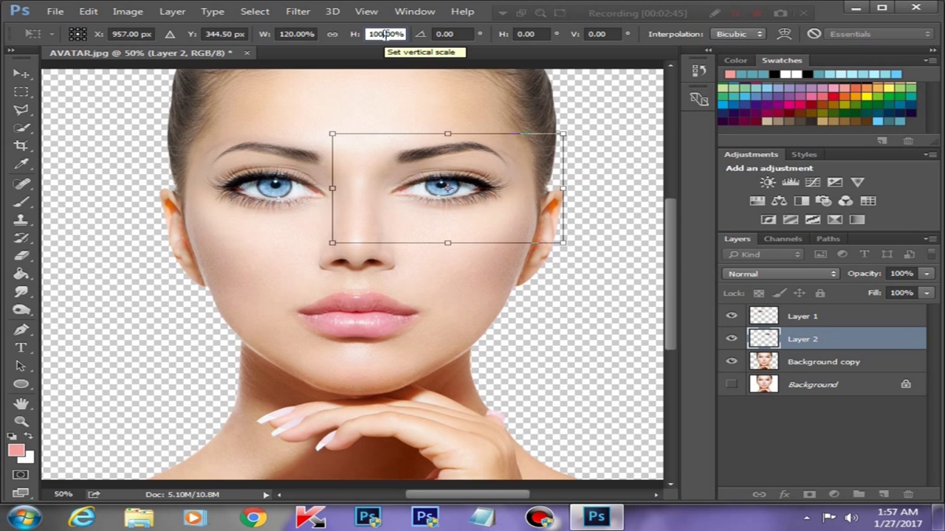
pyautogui.write('120')
pyautogui.press('Return')
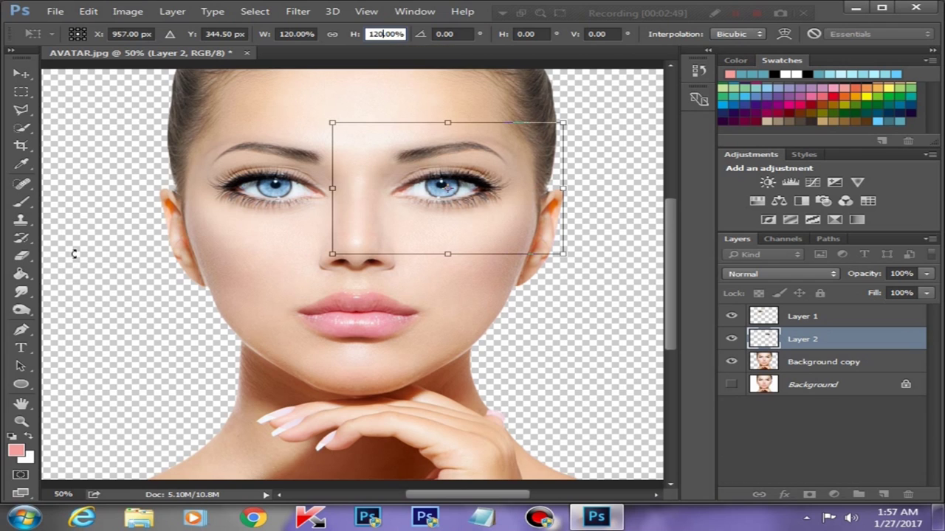
pyautogui.press('Return')
pyautogui.press('l')
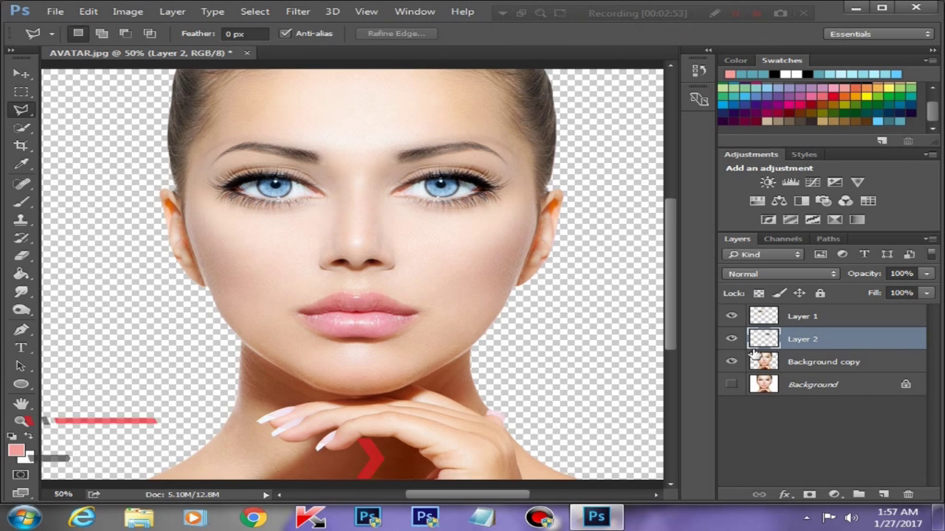
pyautogui.hotkey('alt', ']')
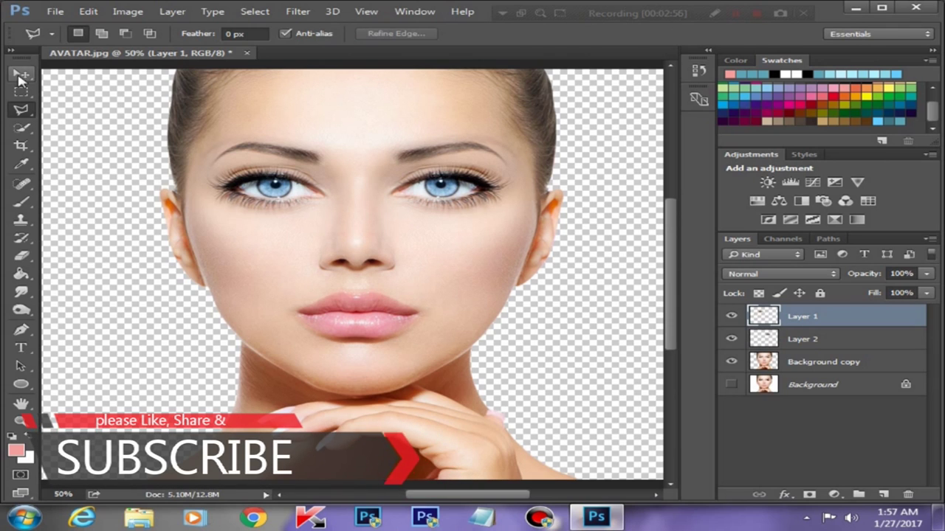
# Switch between the eye layers, ending on Layer 1.
pyautogui.press('v')
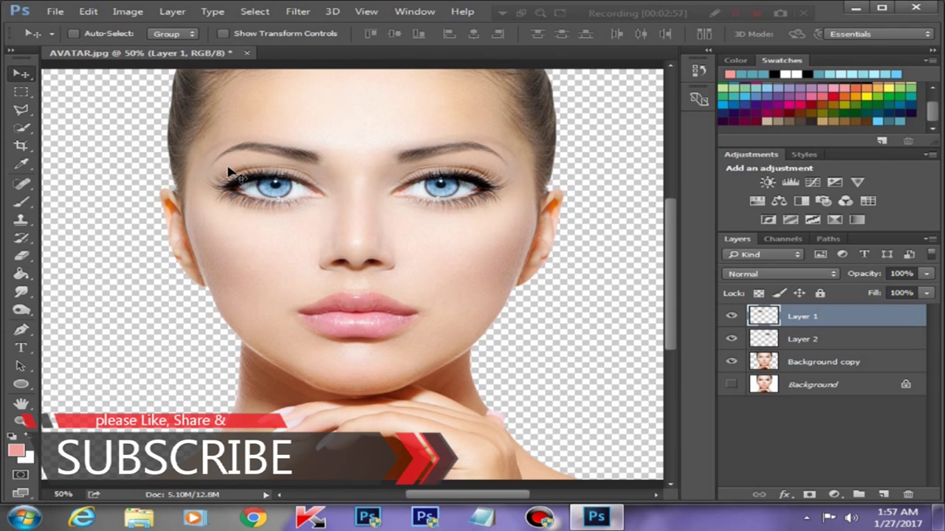
pyautogui.click(775, 341)
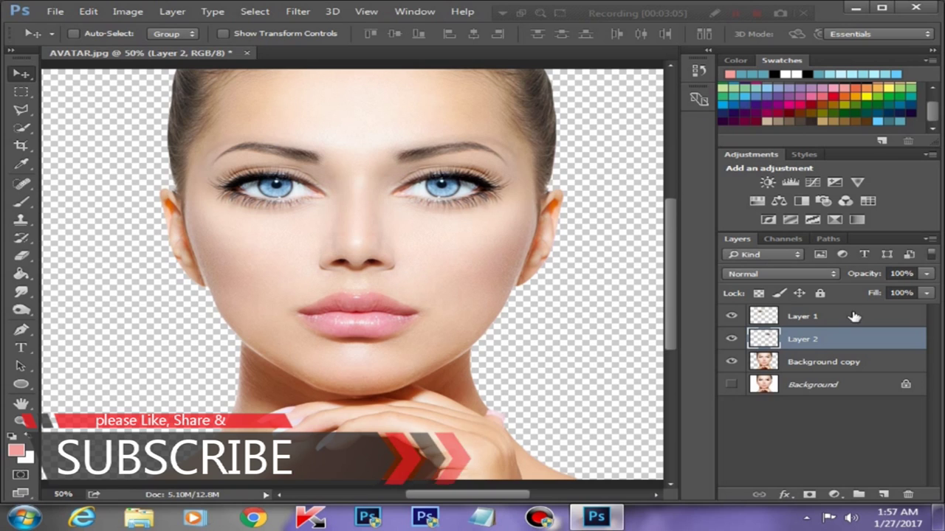
pyautogui.hotkey('alt', ']')
pyautogui.hotkey('alt', '[')
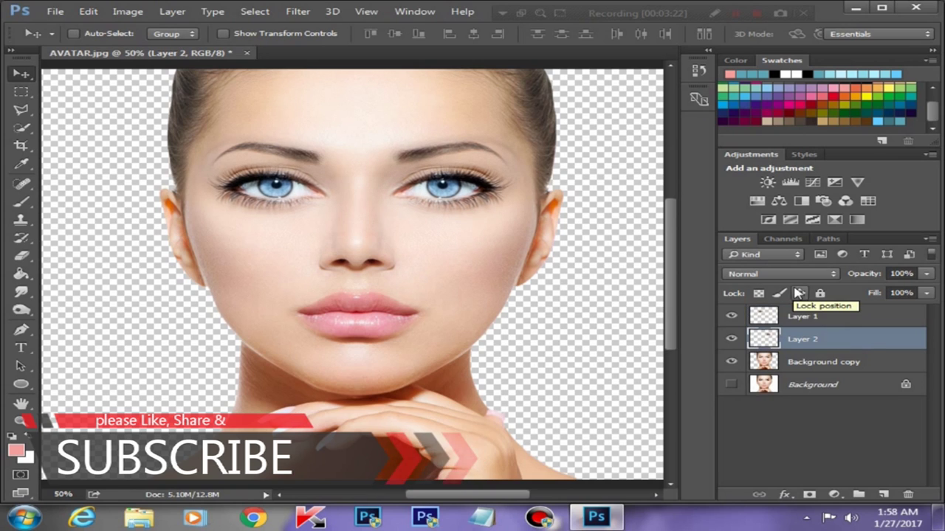
pyautogui.click(770, 322)
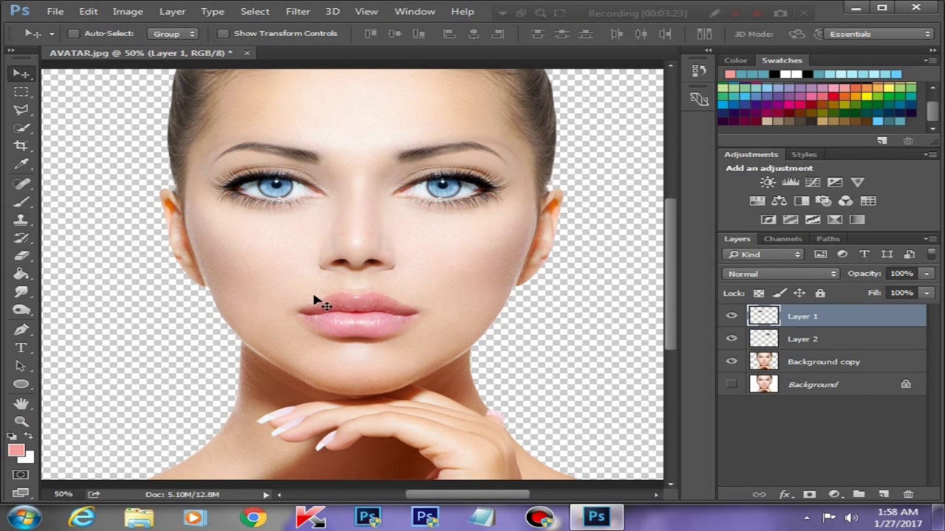
# Erase the feathered edge above the left eye with a soft size-100 eraser.
pyautogui.click(21, 256)
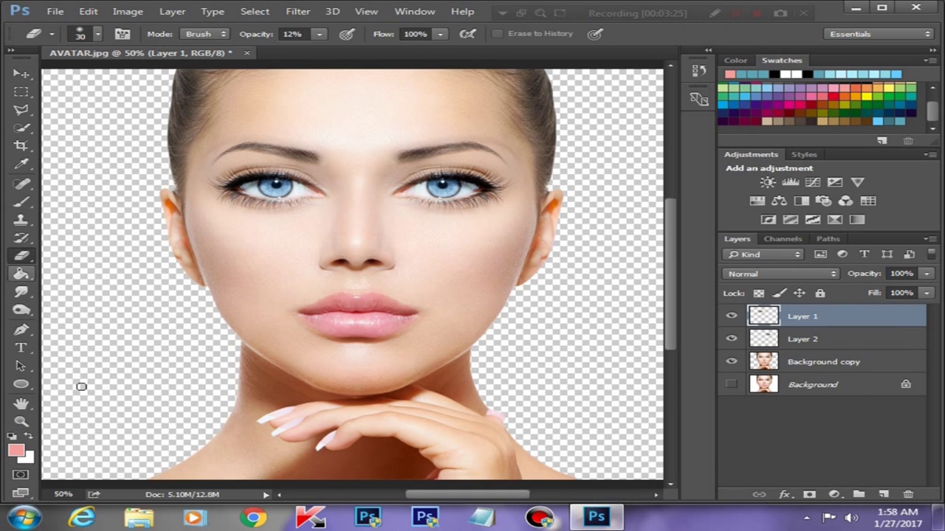
pyautogui.rightClick(243, 91)
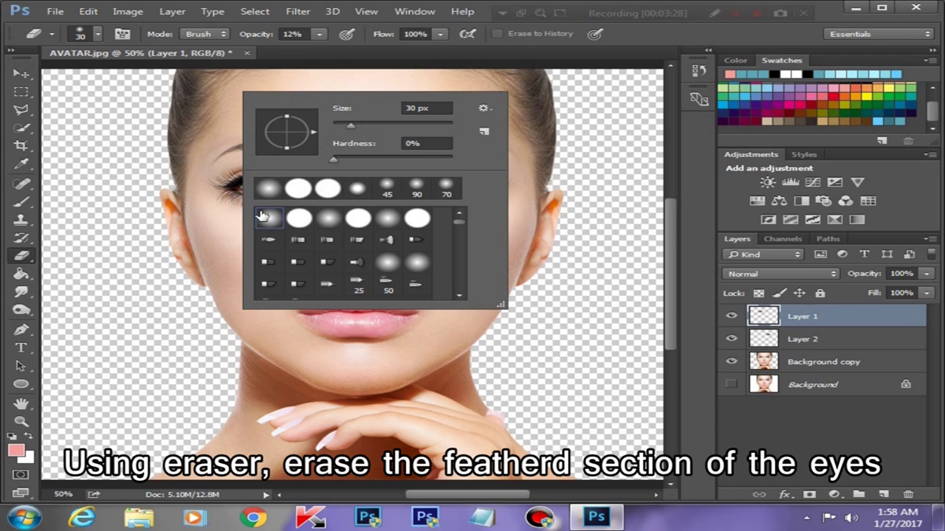
pyautogui.moveTo(373, 158); pyautogui.dragTo(322, 162)
pyautogui.click(319, 34)
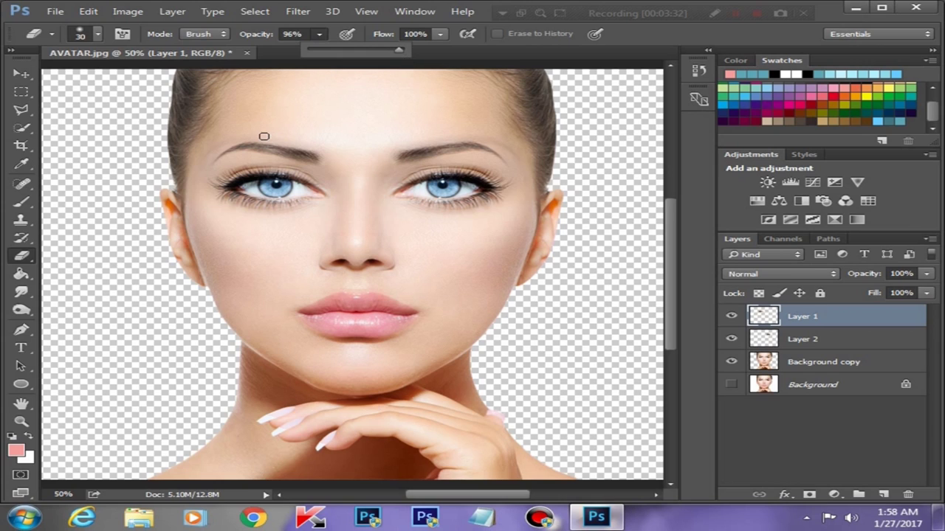
pyautogui.press(']')
pyautogui.press(']')
pyautogui.press(']')
pyautogui.press(']')
pyautogui.press(']')
pyautogui.press(']')
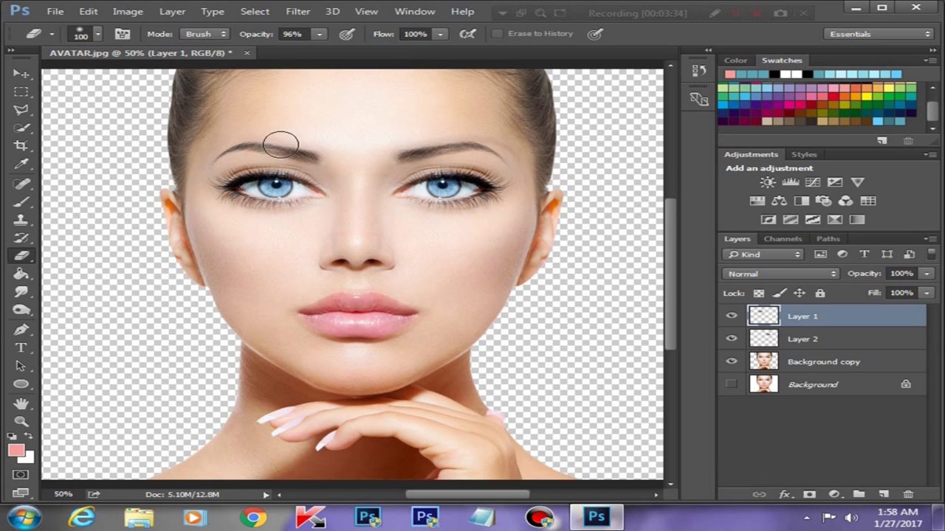
pyautogui.moveTo(280, 144); pyautogui.dragTo(249, 145)
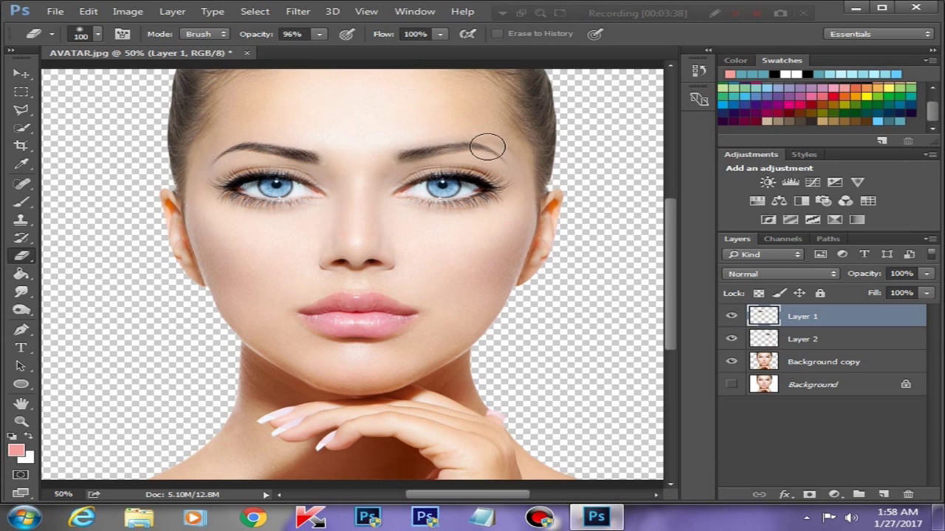
# Select Layer 1 and Layer 2 together.
pyautogui.click(808, 340)
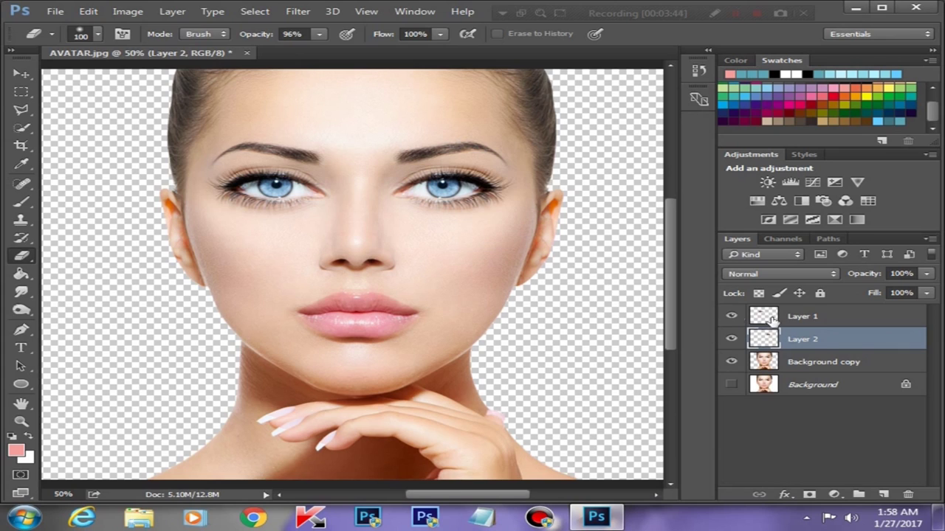
pyautogui.click(773, 321)
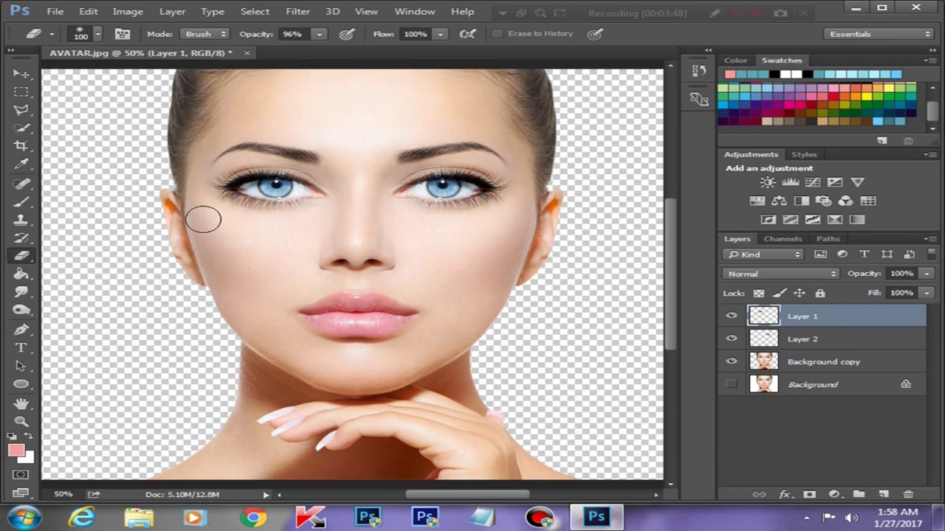
pyautogui.click(845, 338)
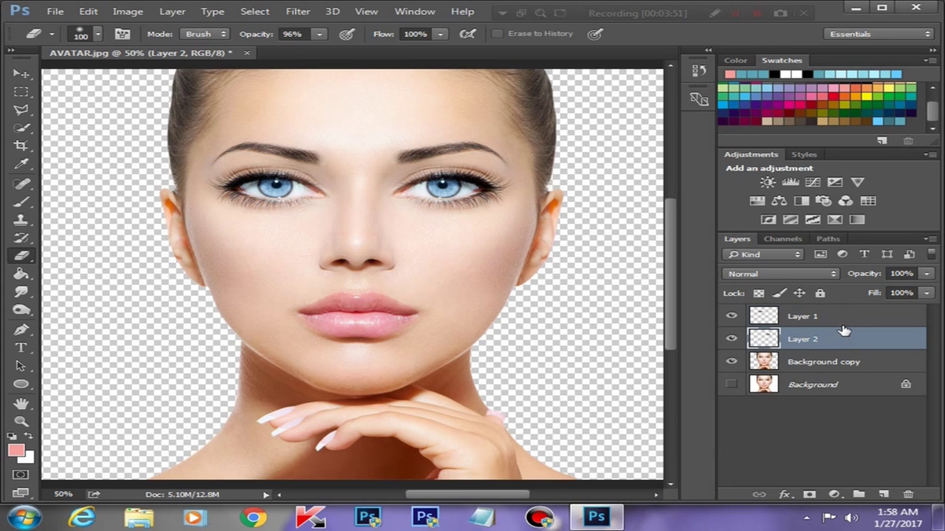
pyautogui.keyDown('ctrl'); pyautogui.click(844, 323); pyautogui.keyUp('ctrl')
# Merge the two eye layers into Layer 1 and toggle it to compare.
pyautogui.rightClick(844, 342)
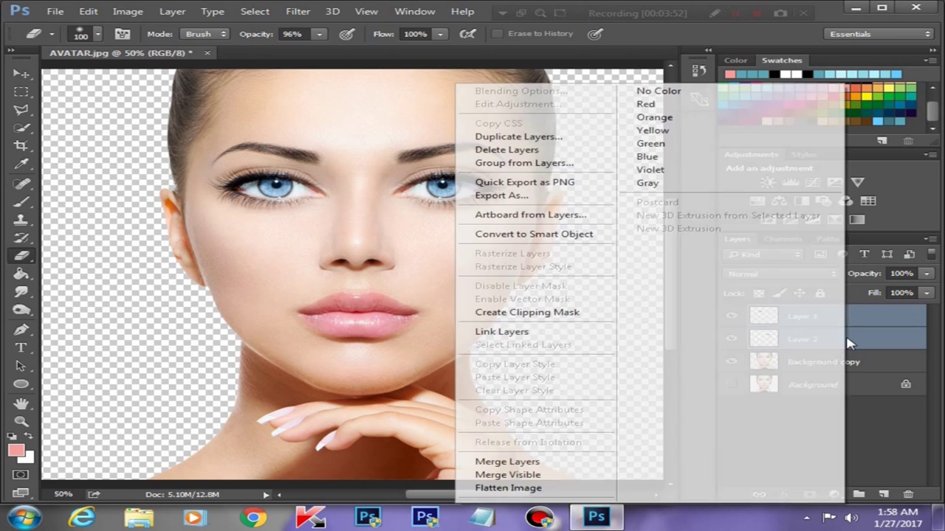
pyautogui.click(517, 461)
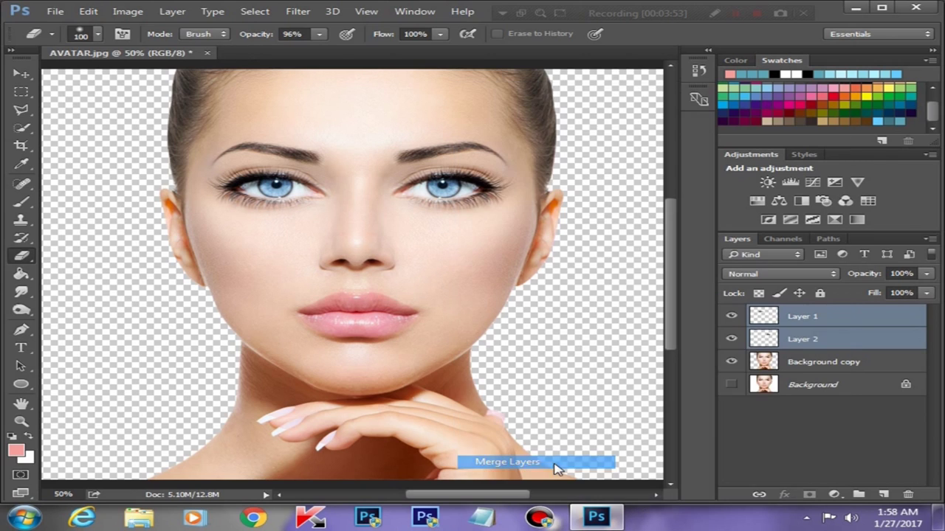
pyautogui.click(731, 318)
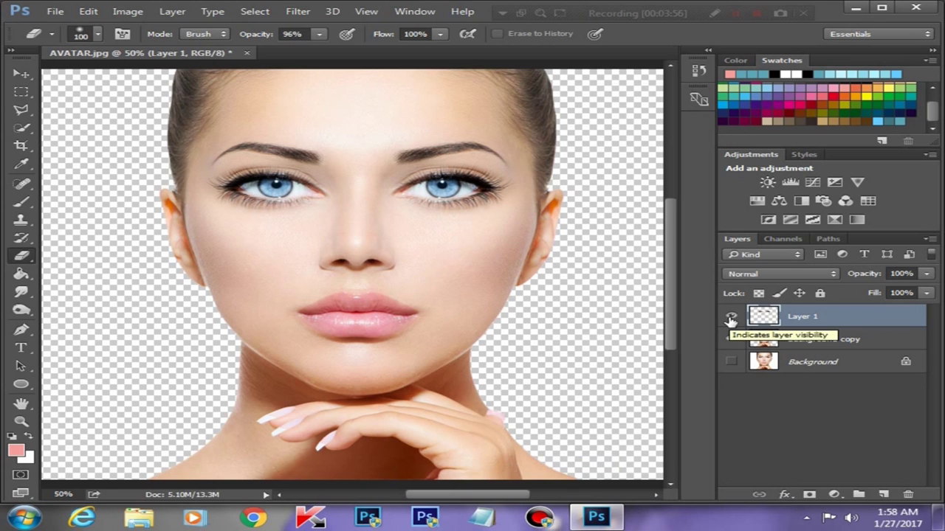
pyautogui.click(731, 318)
pyautogui.hotkey('ctrl', '+')
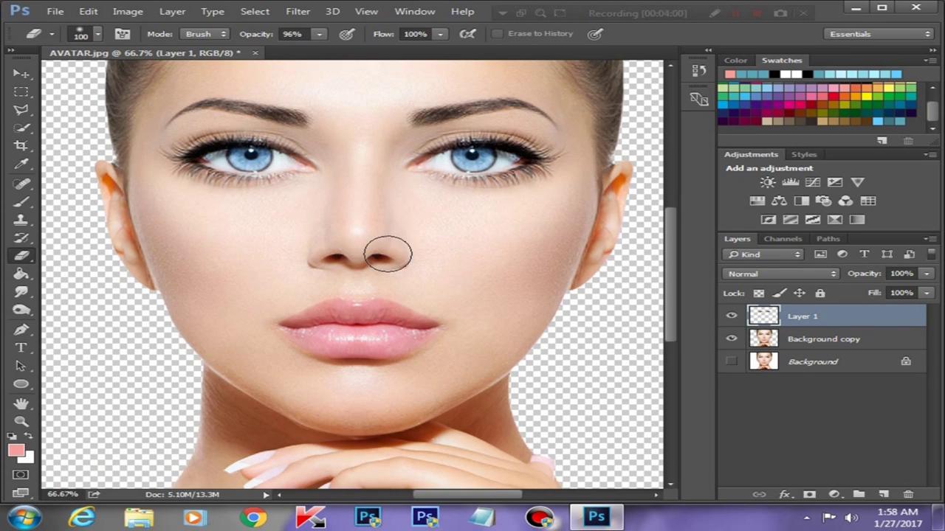
pyautogui.hotkey('ctrl', '-')
# Select the Background copy layer and choose the Smudge tool.
pyautogui.click(791, 341)
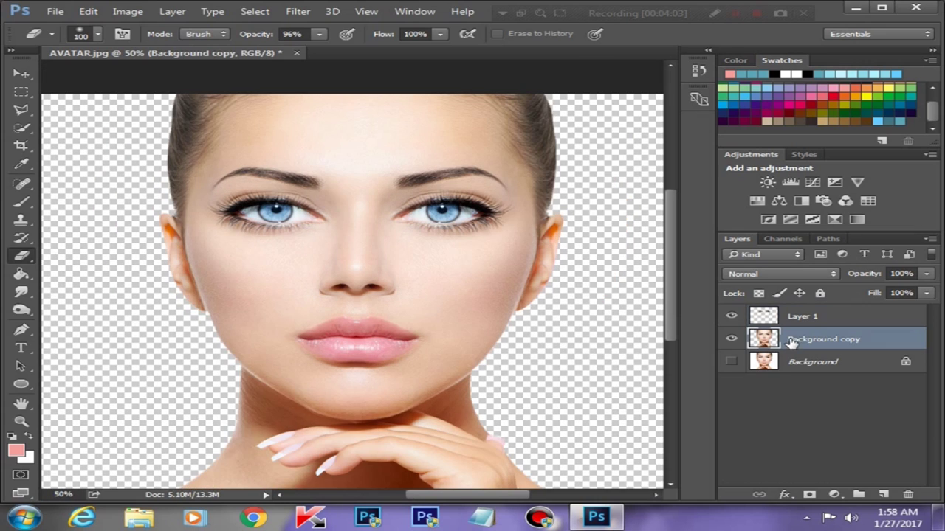
pyautogui.click(21, 293)
pyautogui.click(99, 316)
# Set the Smudge strength to 40% and zoom in on the nose.
pyautogui.click(336, 34)
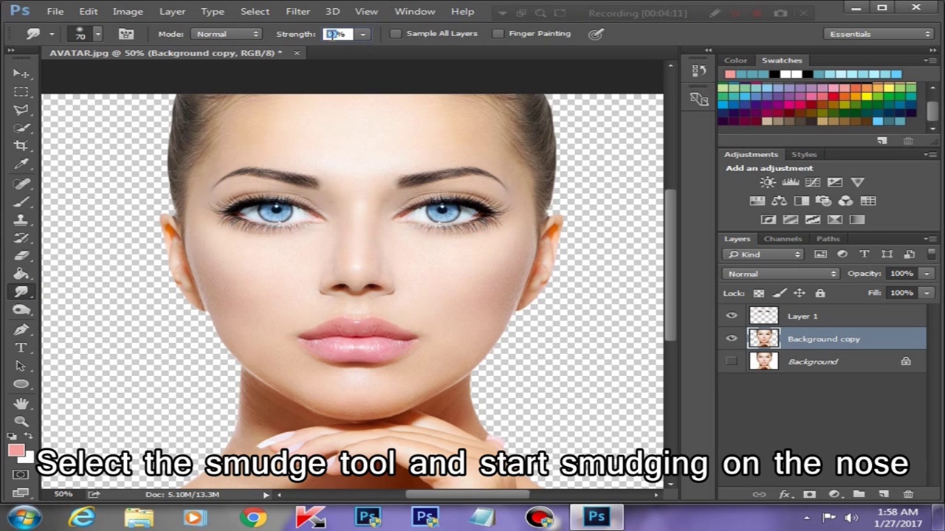
pyautogui.rightClick(329, 34)
pyautogui.press('Escape')
pyautogui.hotkey('ctrl', '+')
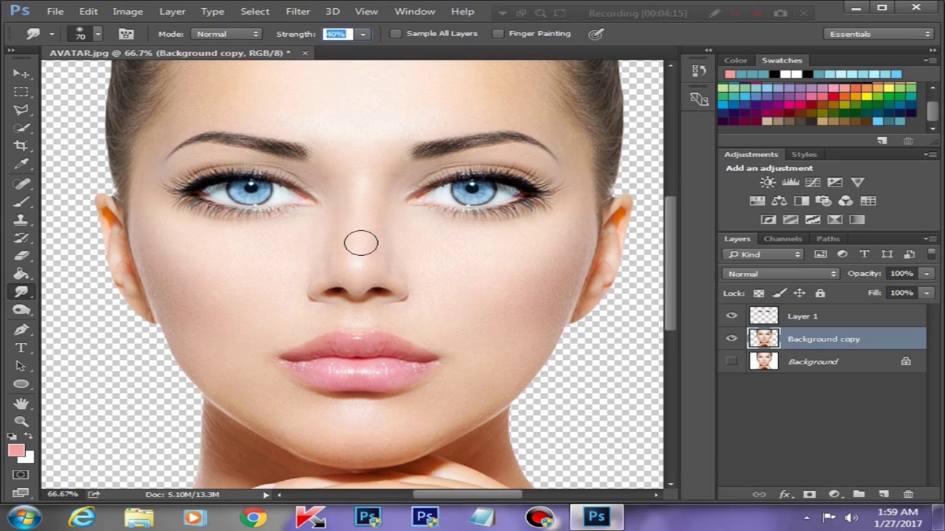
# Smudge the nose bridge and tip shading, then compare against the original Background.
pyautogui.moveTo(358, 277); pyautogui.dragTo(331, 285)
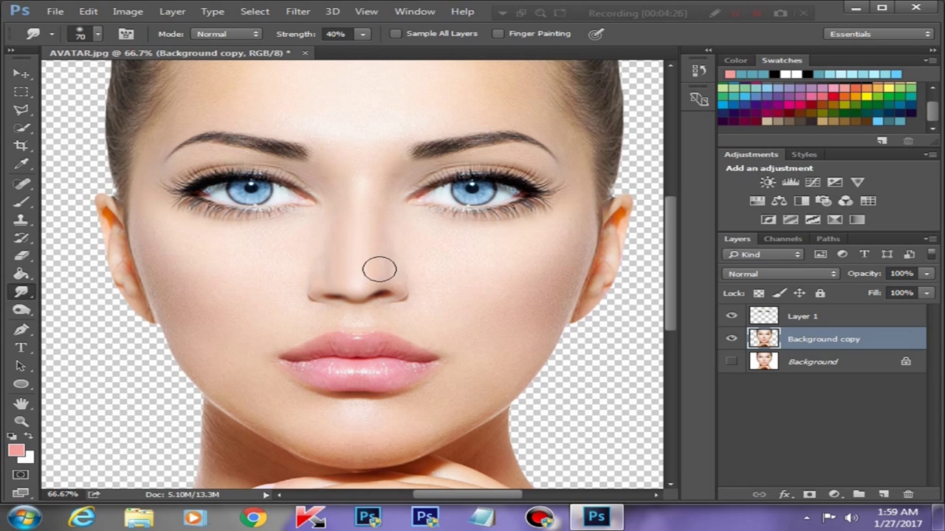
pyautogui.moveTo(380, 270); pyautogui.dragTo(381, 294)
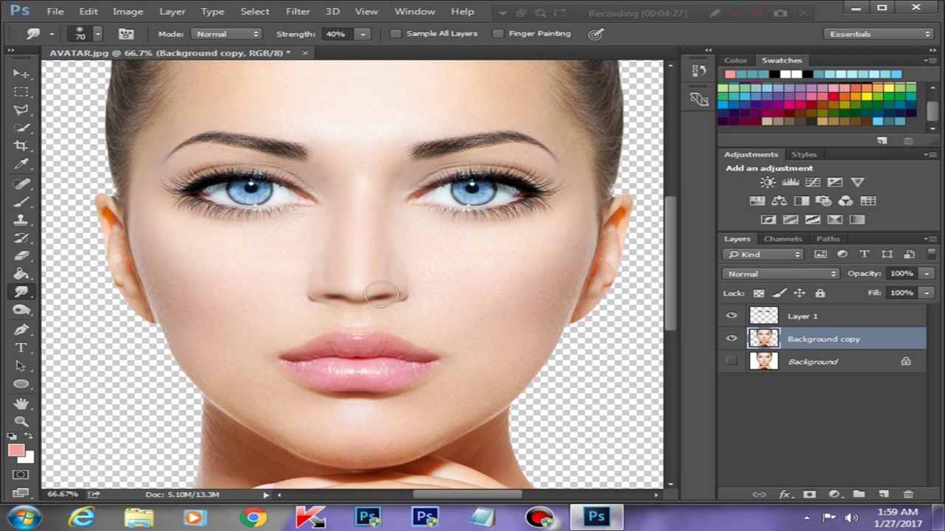
pyautogui.moveTo(370, 220)
pyautogui.mouseDown()
pyautogui.moveTo(369, 285)
pyautogui.moveTo(335, 297)
pyautogui.mouseUp()
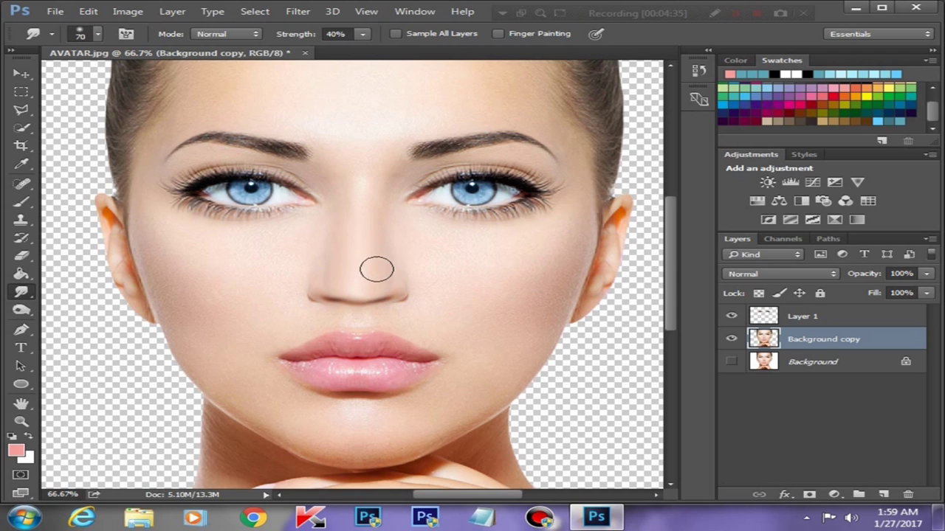
pyautogui.moveTo(361, 253); pyautogui.dragTo(334, 263)
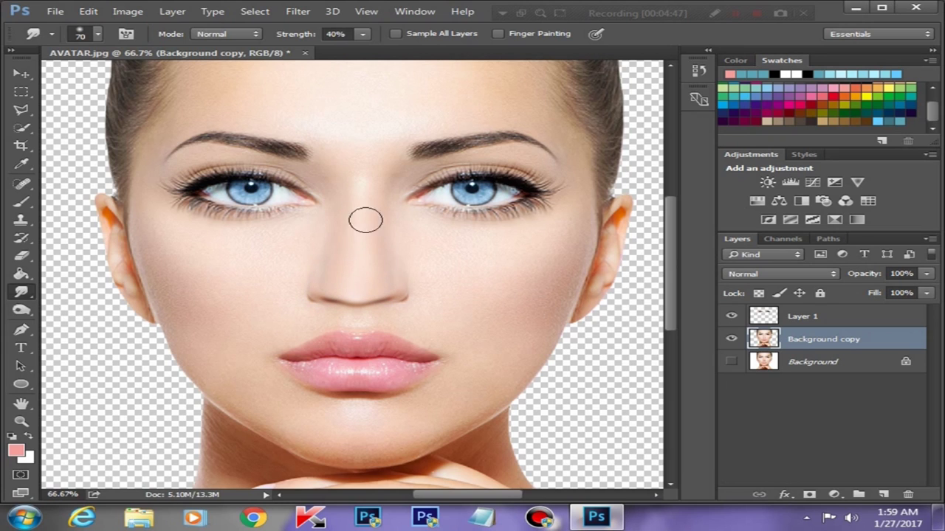
pyautogui.hotkey('ctrl', '-')
pyautogui.hotkey('ctrl', '-')
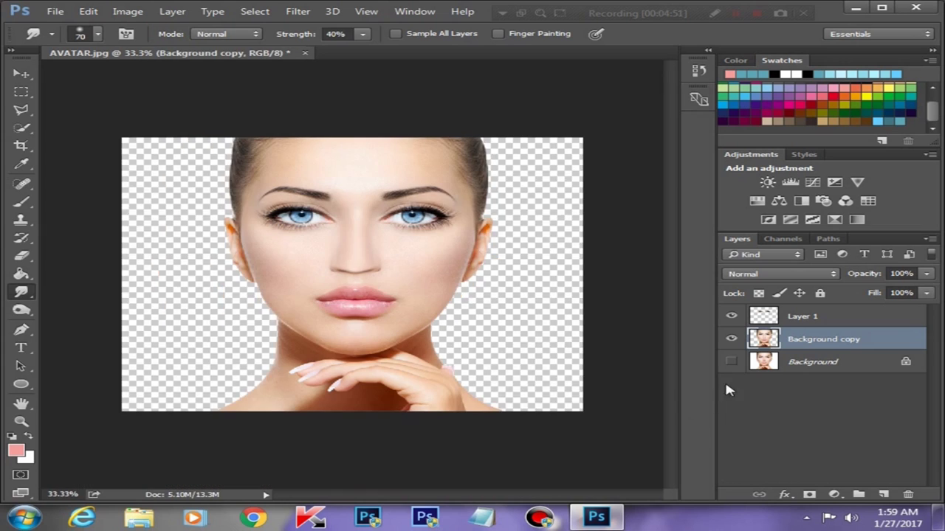
pyautogui.click(731, 362)
pyautogui.click(731, 339)
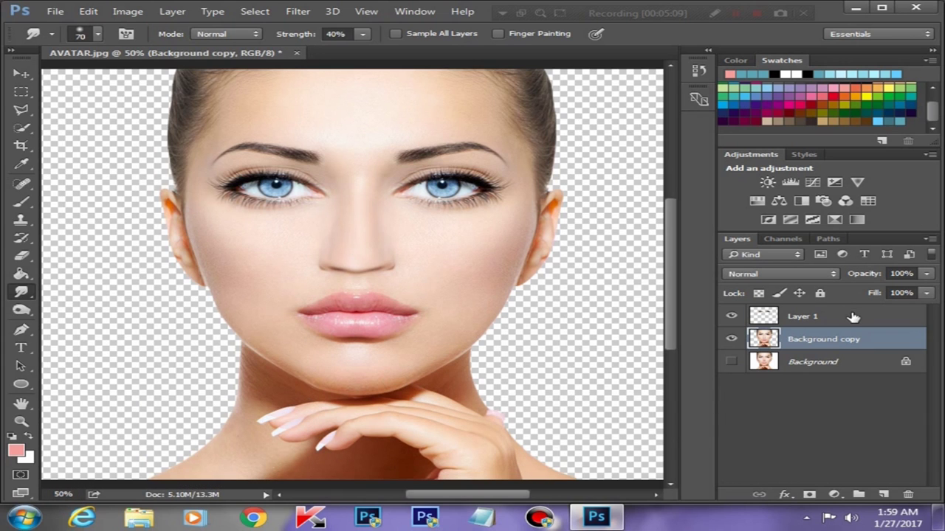
# Above Layer 1, place AVATAR-EYE-GOLDEN.png as an embedded image.
pyautogui.click(851, 317)
pyautogui.hotkey('ctrl', '-')
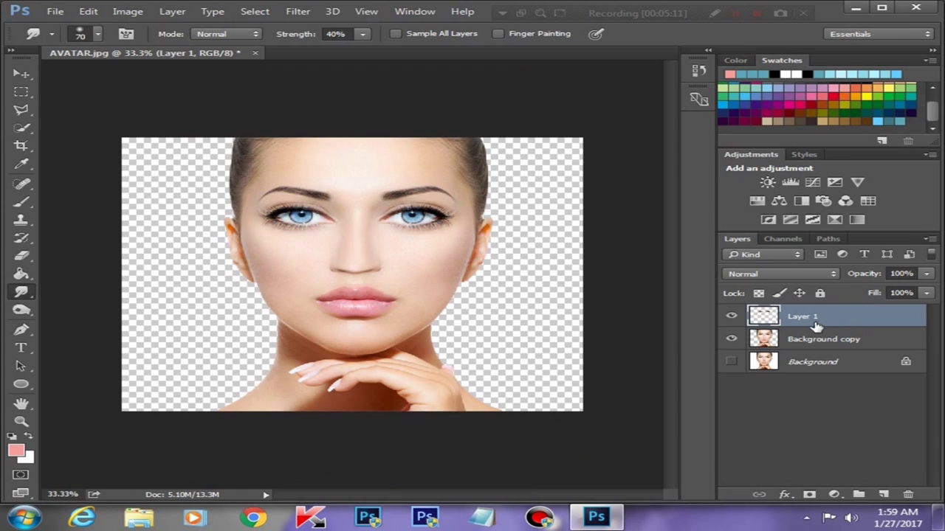
pyautogui.click(55, 11)
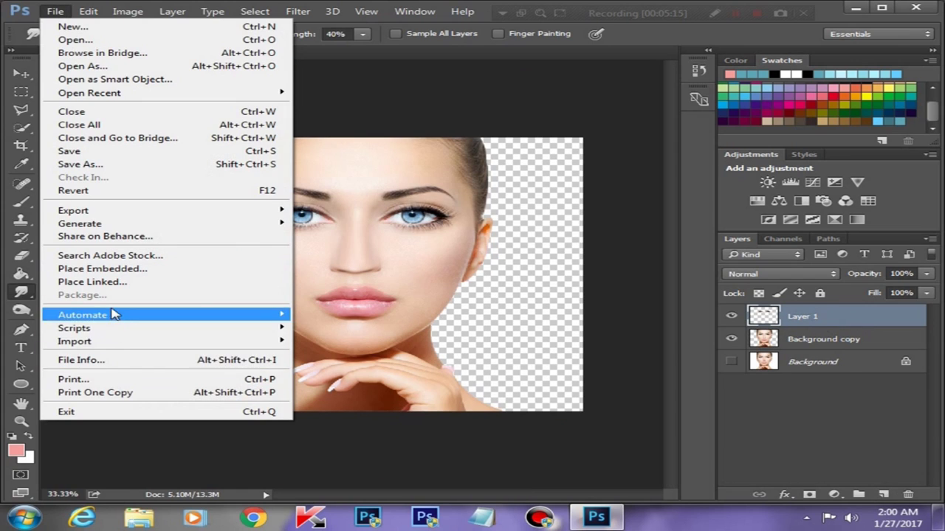
pyautogui.click(114, 269)
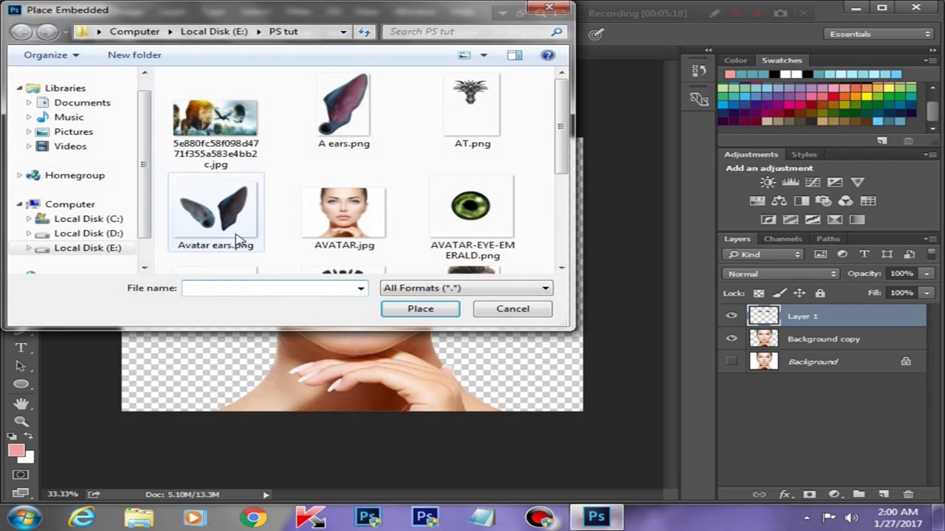
pyautogui.scroll(-2, 404, 183)
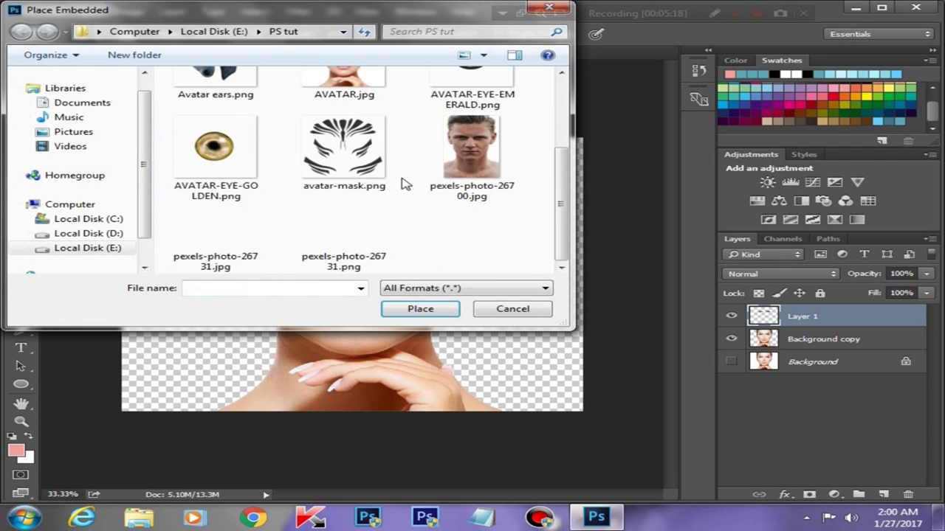
pyautogui.click(249, 155)
pyautogui.click(418, 310)
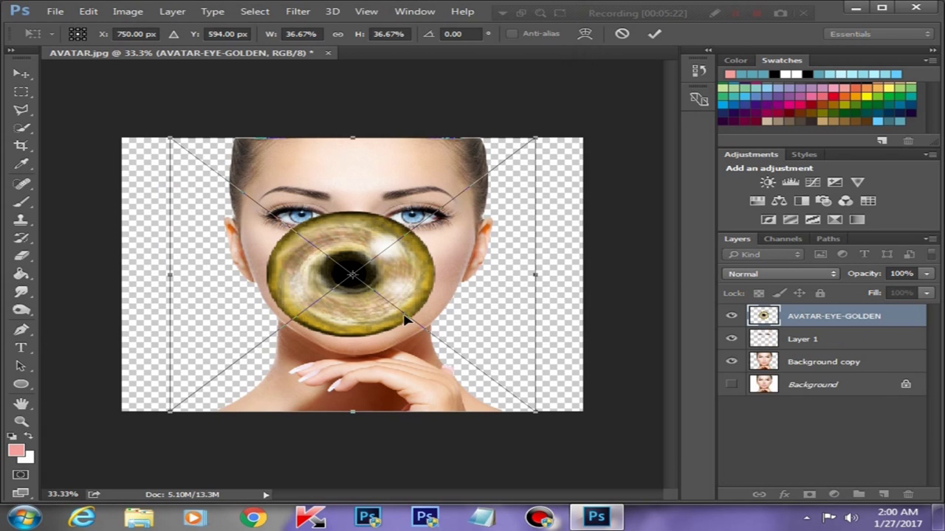
# Shrink the golden eye image and position it over the left iris.
pyautogui.moveTo(536, 412); pyautogui.dragTo(369, 275)
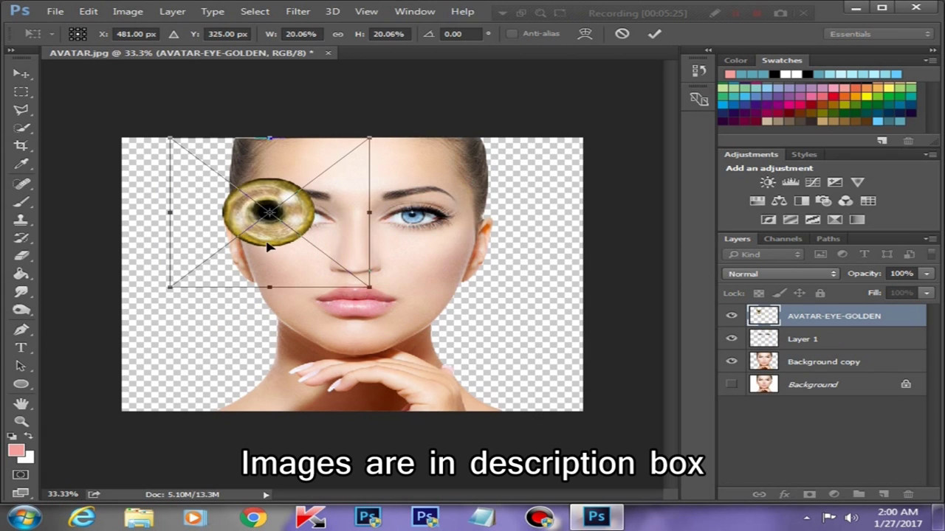
pyautogui.moveTo(207, 167); pyautogui.dragTo(247, 196)
pyautogui.moveTo(203, 161); pyautogui.dragTo(260, 207)
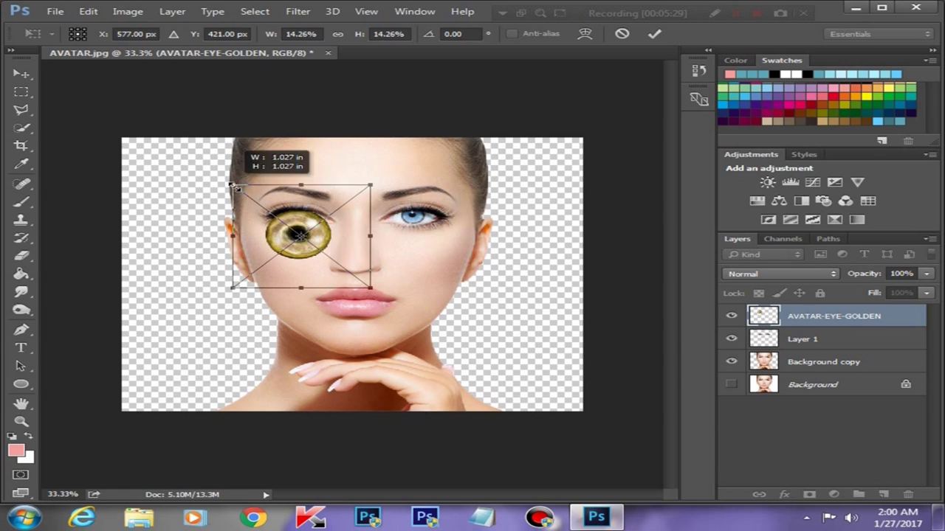
pyautogui.moveTo(370, 207)
pyautogui.mouseDown()
pyautogui.moveTo(317, 242)
pyautogui.moveTo(299, 217)
pyautogui.mouseUp()
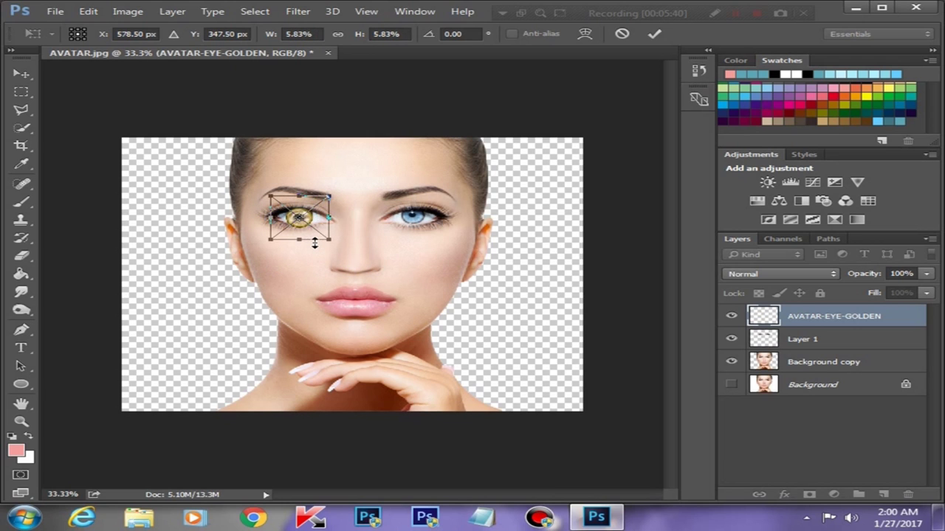
pyautogui.hotkey('ctrl', '+')
pyautogui.hotkey('ctrl', '+')
pyautogui.press('Right')
pyautogui.press('Right')
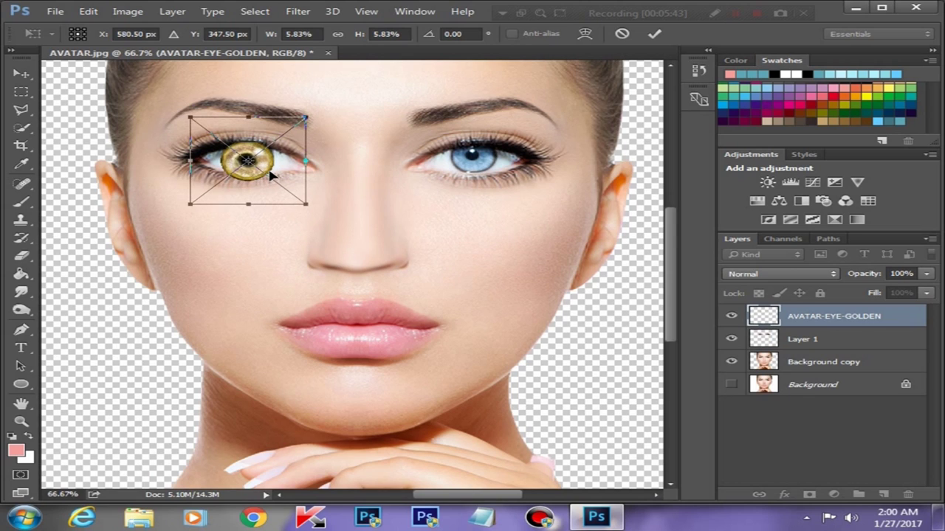
pyautogui.press('Up')
pyautogui.press('Up')
pyautogui.press('Up')
pyautogui.press('Up')
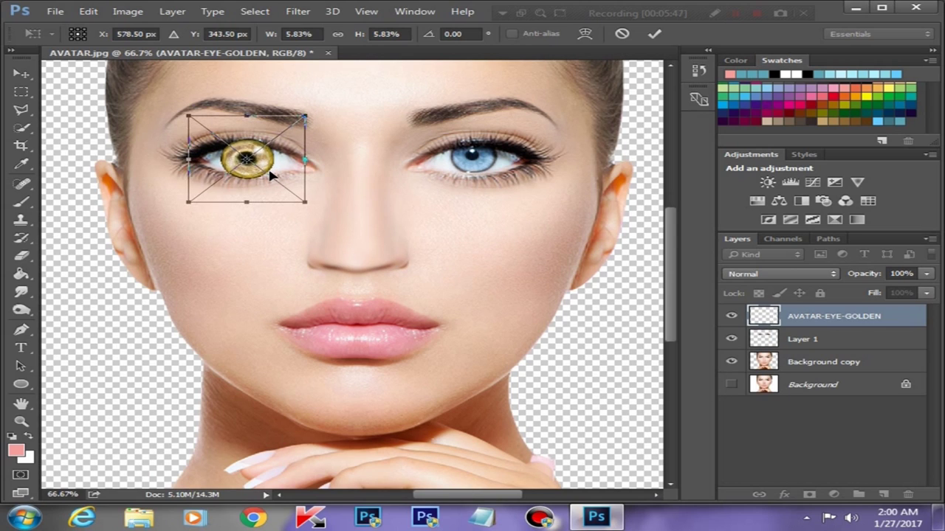
pyautogui.press('Return')
pyautogui.hotkey('ctrl', '-')
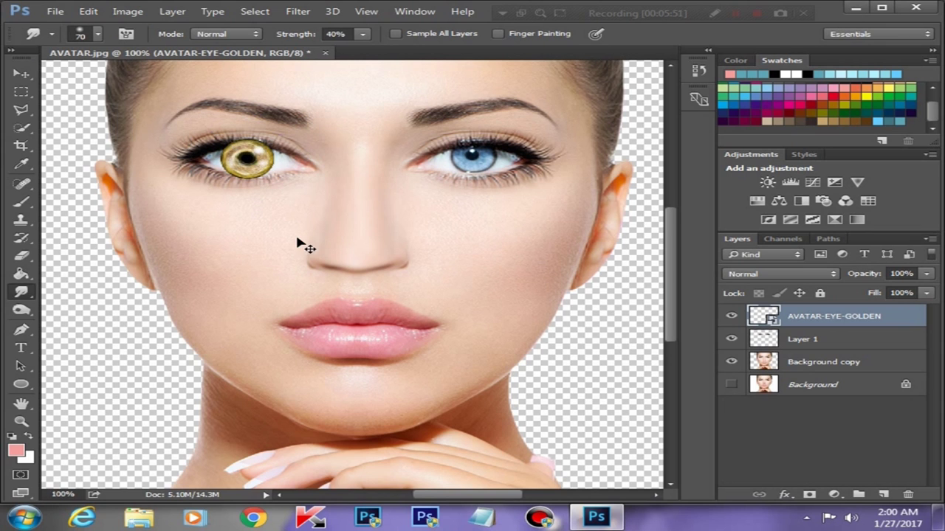
pyautogui.hotkey('ctrl', '+')
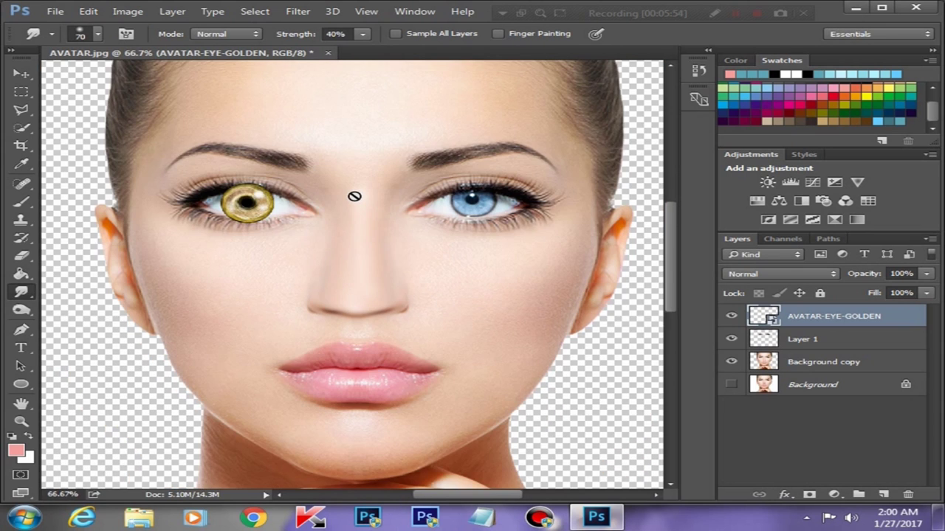
# Widen the golden eye slightly to match the eye, then commit it.
pyautogui.hotkey('ctrl', 't')
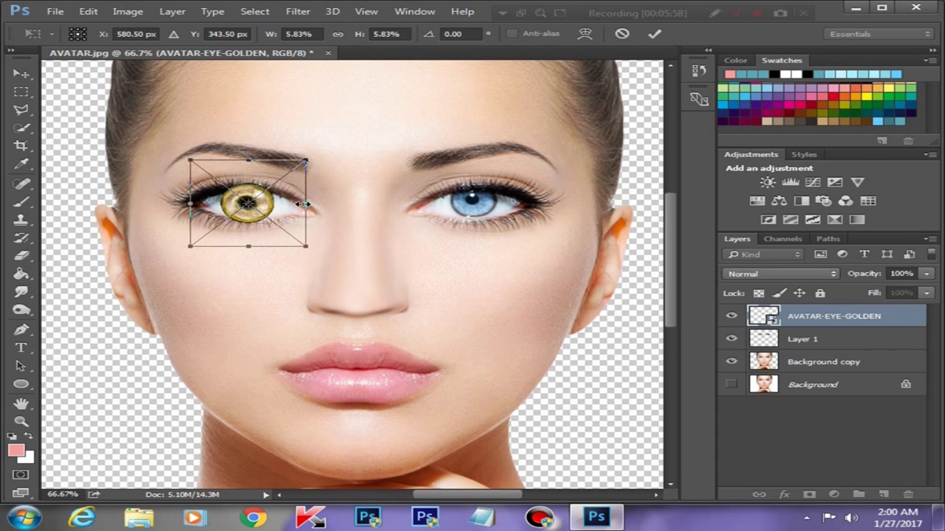
pyautogui.moveTo(238, 208); pyautogui.dragTo(240, 208)
pyautogui.moveTo(186, 204); pyautogui.dragTo(182, 204)
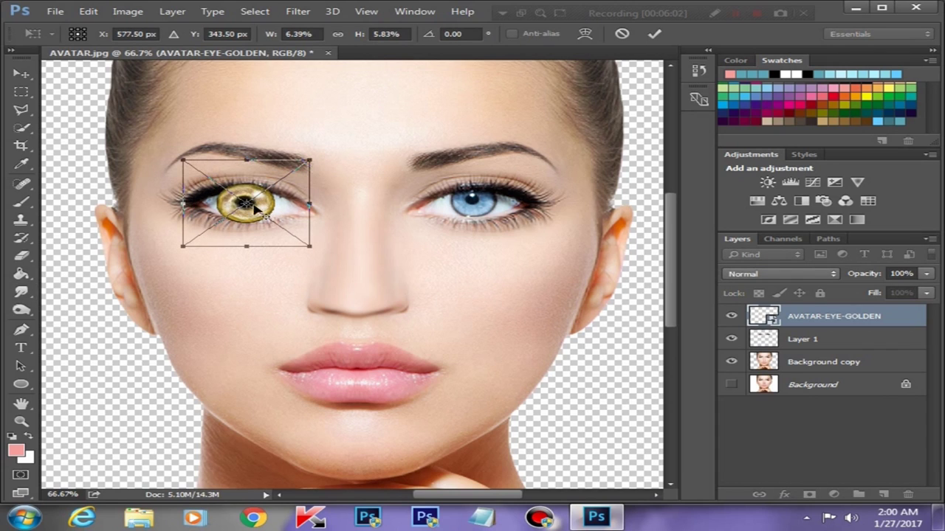
pyautogui.moveTo(310, 205); pyautogui.dragTo(315, 206)
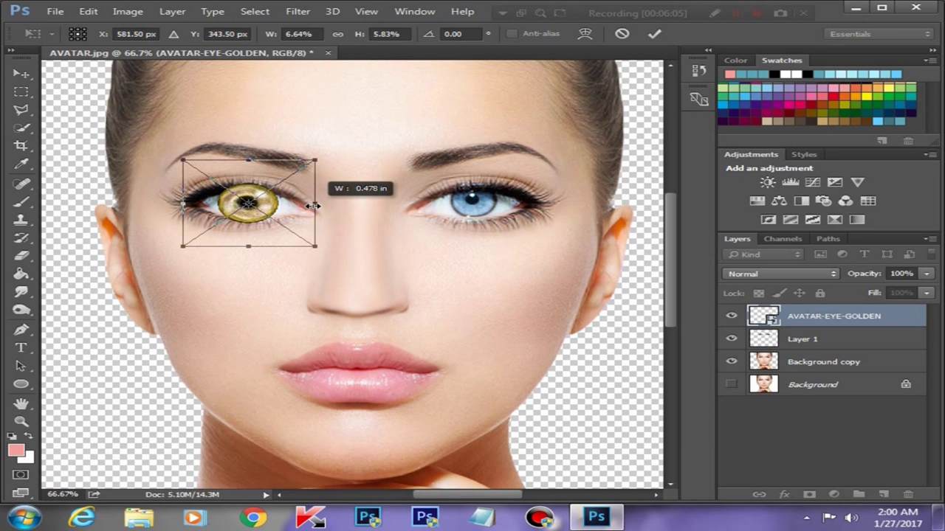
pyautogui.press('Return')
pyautogui.press('r')
pyautogui.hotkey('ctrl', '-')
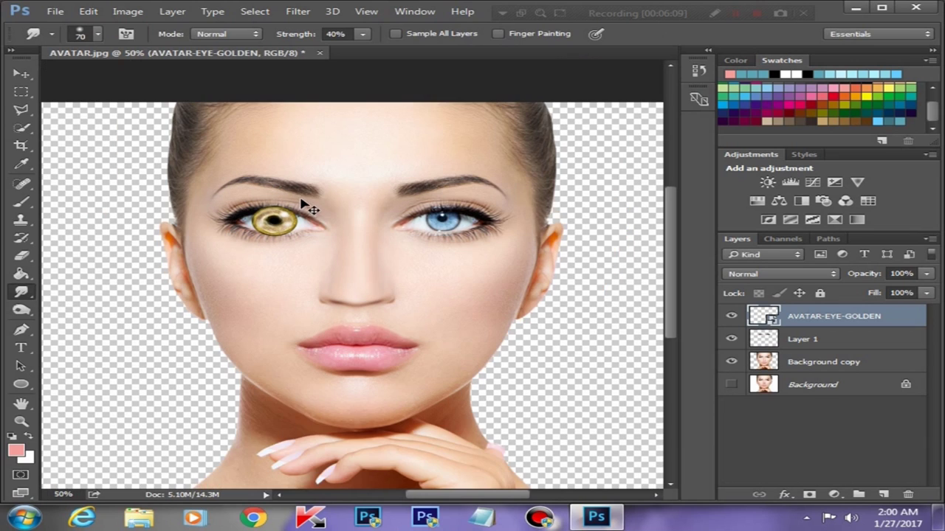
pyautogui.hotkey('ctrl', '+')
# Rasterize the AVATAR-EYE-GOLDEN layer and add a layer mask to it.
pyautogui.rightClick(799, 317)
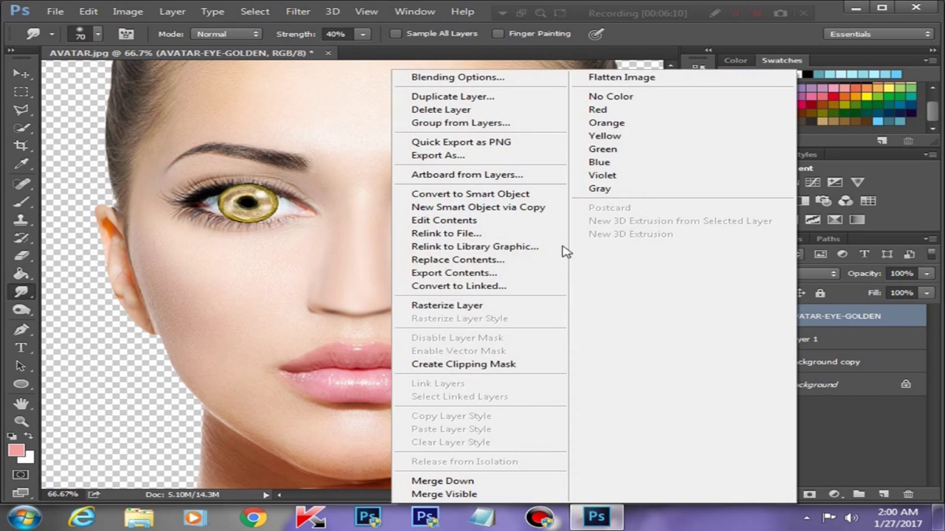
pyautogui.click(493, 305)
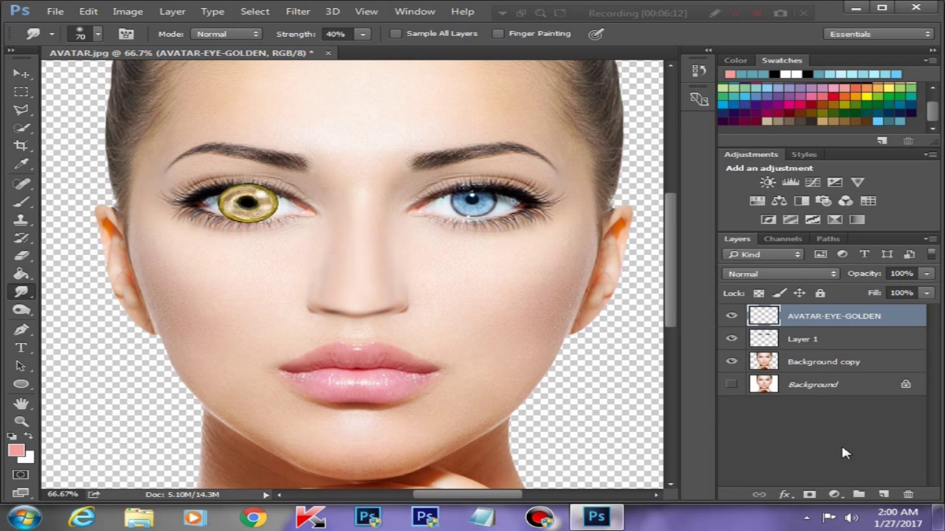
pyautogui.click(809, 495)
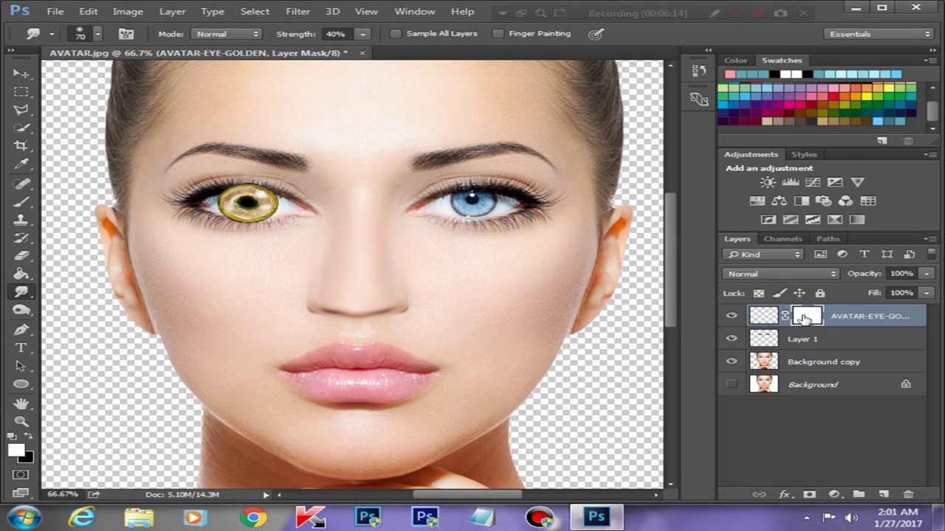
# Set up a small soft Brush and zoom in on the golden eye.
pyautogui.click(28, 207)
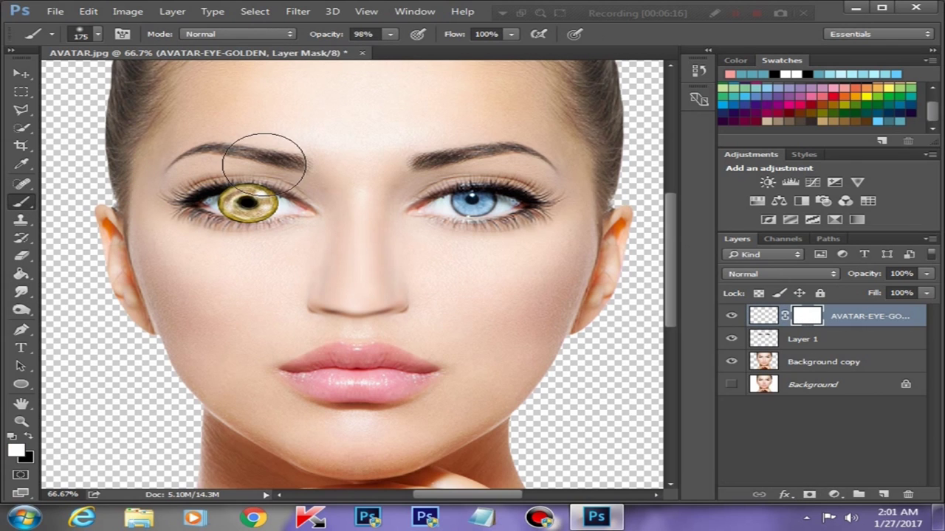
pyautogui.rightClick(330, 186)
pyautogui.click(384, 200)
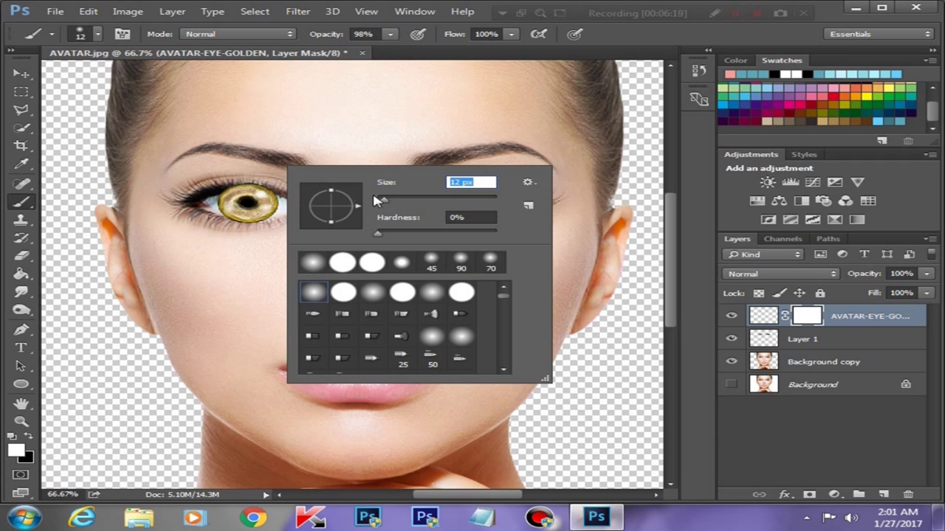
pyautogui.moveTo(374, 198); pyautogui.dragTo(398, 201)
pyautogui.press('Return')
pyautogui.hotkey('ctrl', '+')
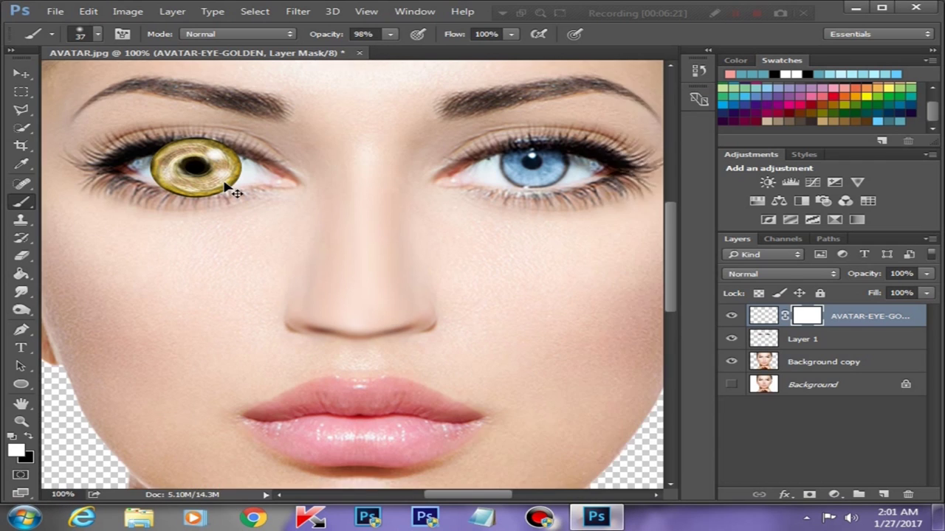
pyautogui.hscroll(-2, 228, 185)
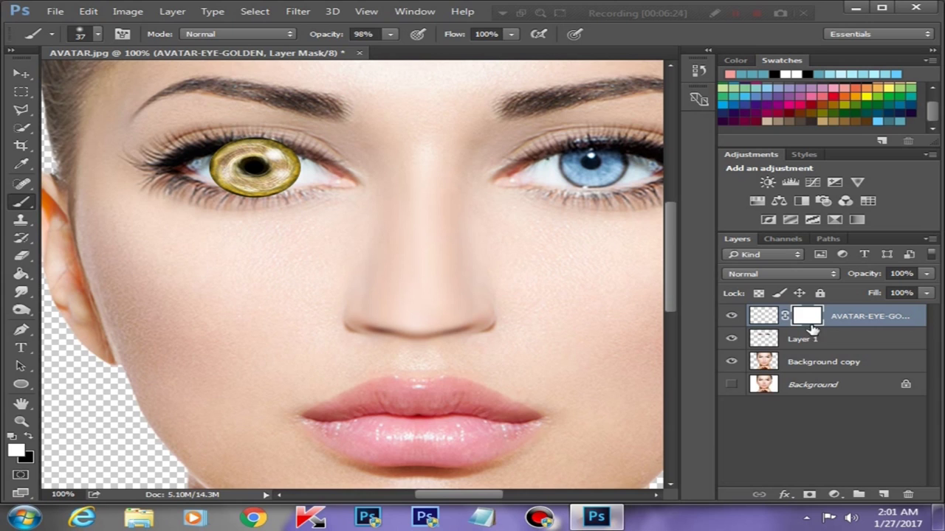
# Paint black on the mask along the upper and lower eyelids to tuck the iris under them.
pyautogui.click(30, 439)
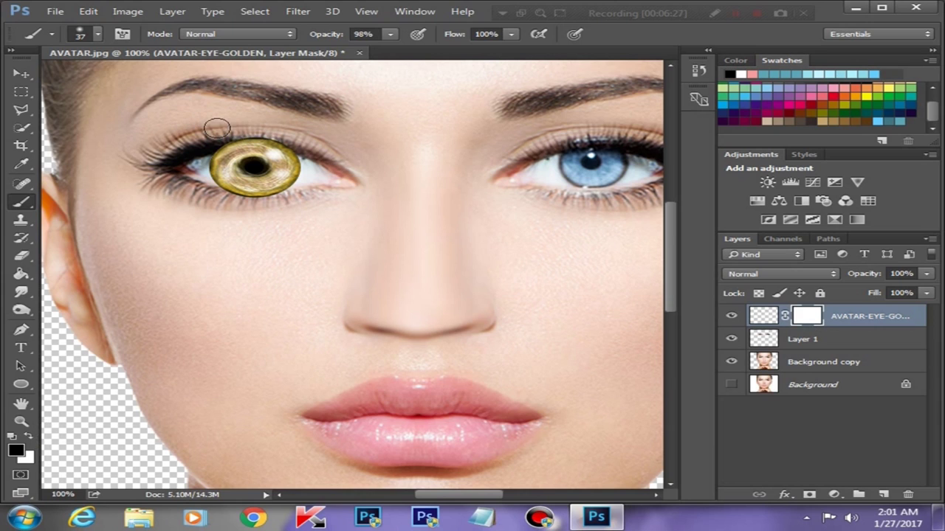
pyautogui.moveTo(212, 133); pyautogui.dragTo(207, 137)
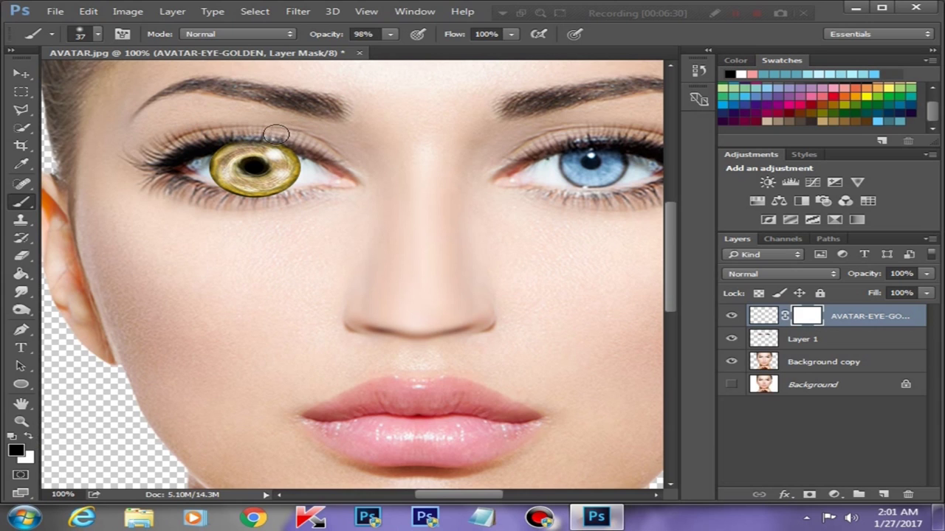
pyautogui.moveTo(224, 205); pyautogui.dragTo(277, 201)
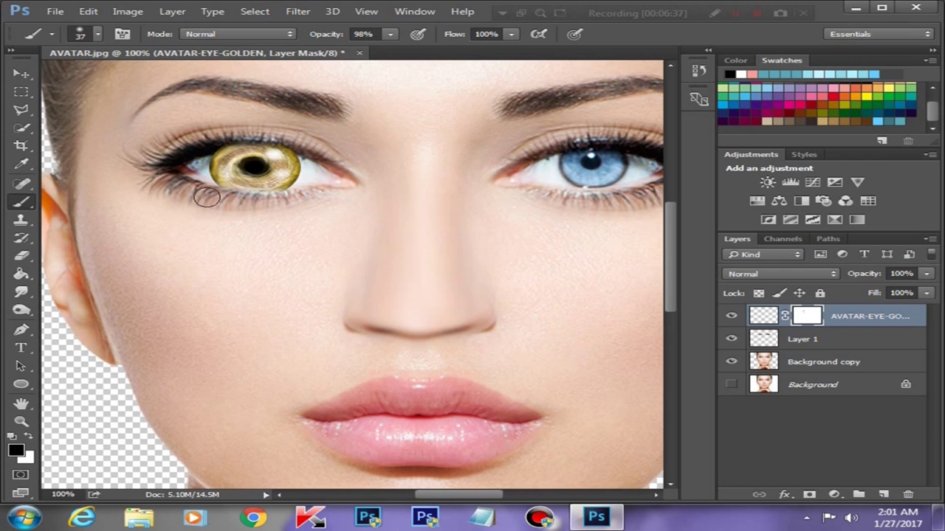
pyautogui.scroll(1, 264, 211)
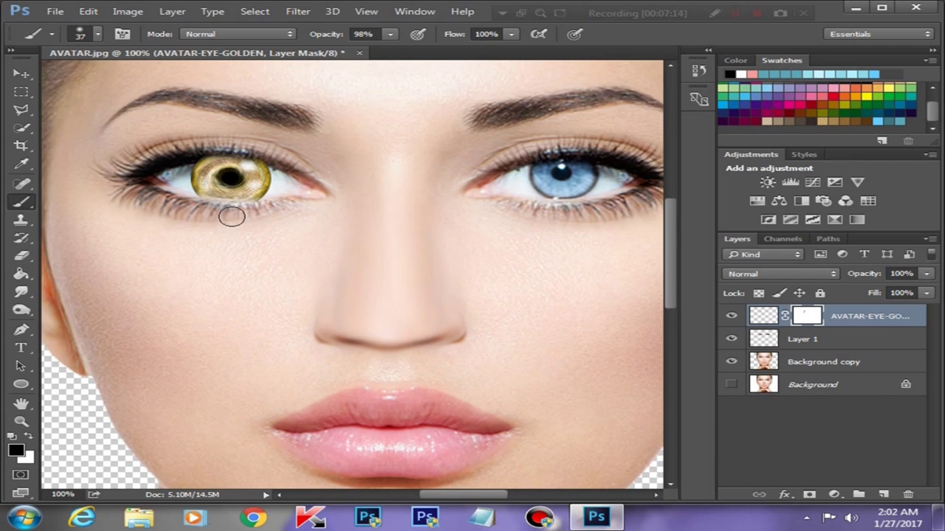
pyautogui.hotkey('ctrl', '-')
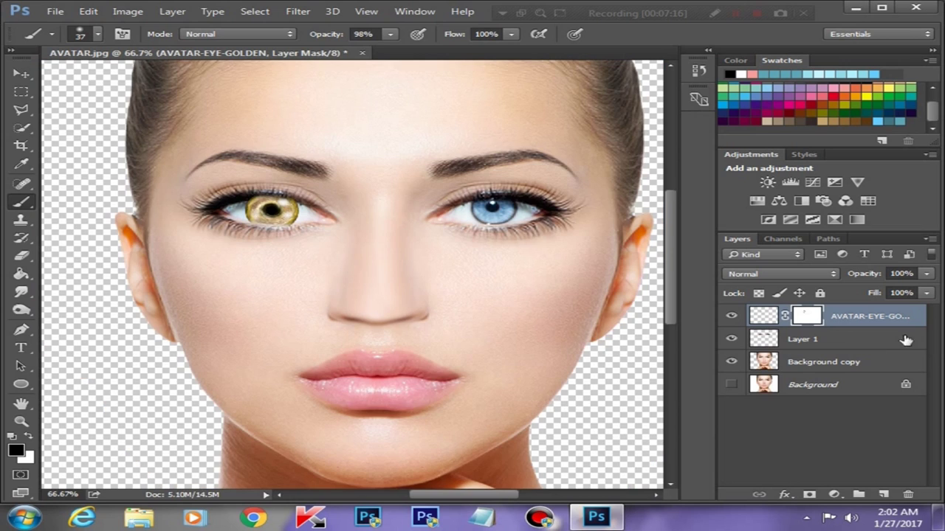
pyautogui.click(765, 317)
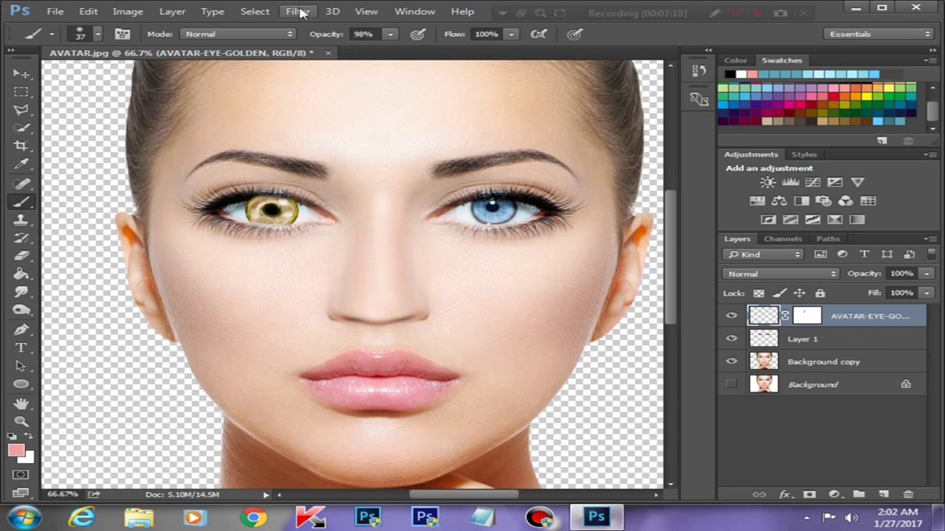
# Apply a 0.8-pixel Gaussian Blur to the AVATAR-EYE-GOLDEN layer.
pyautogui.click(299, 12)
pyautogui.moveTo(308, 164)
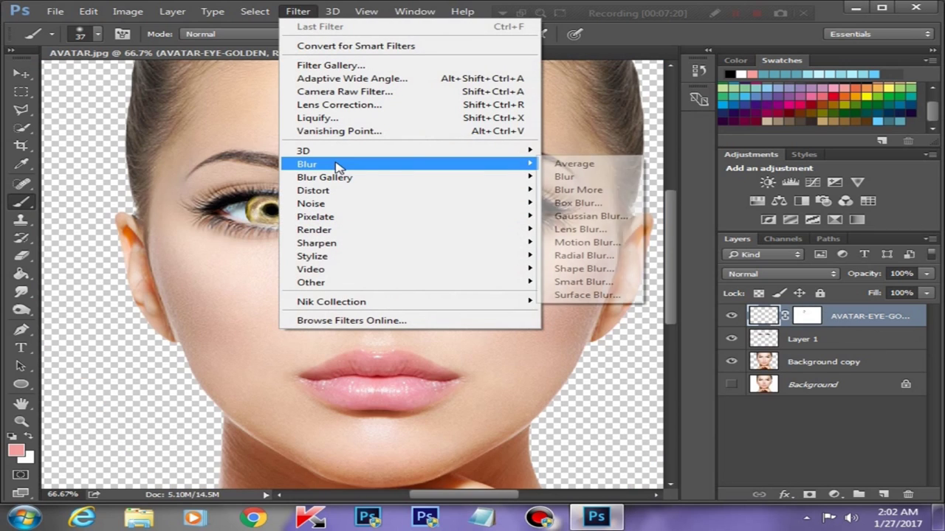
pyautogui.click(591, 217)
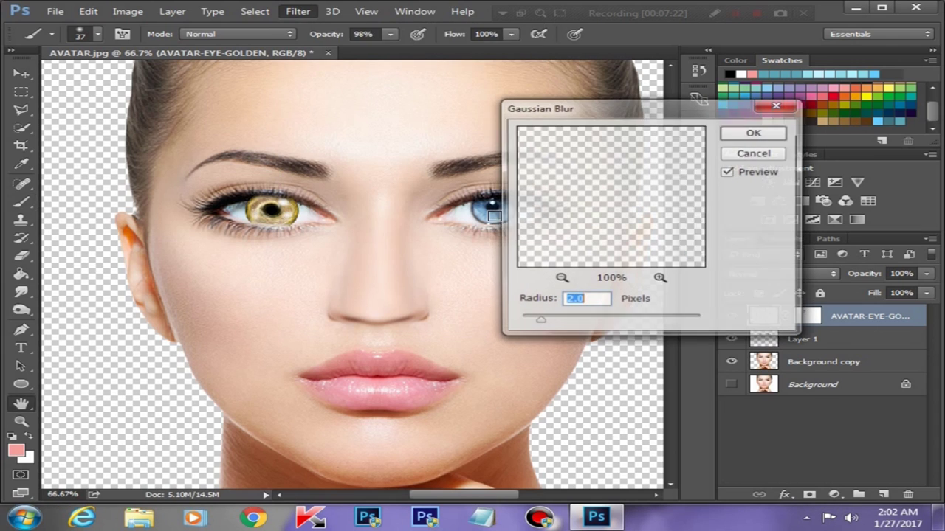
pyautogui.moveTo(548, 327); pyautogui.dragTo(529, 327)
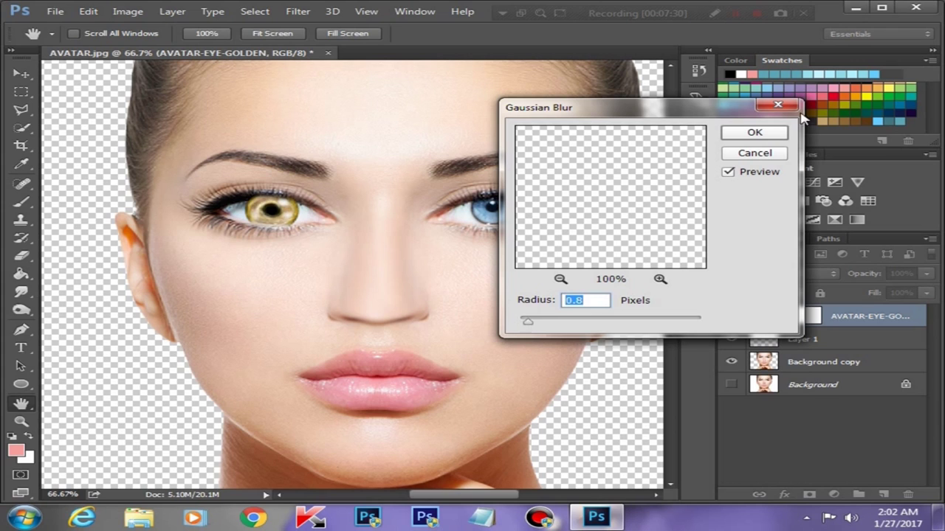
pyautogui.click(776, 131)
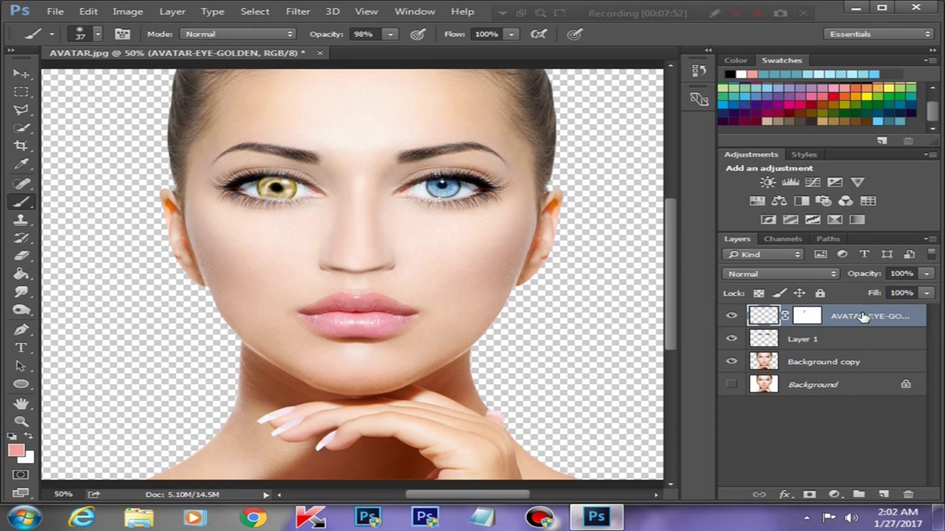
# Duplicate the AVATAR-EYE-GOLDEN layer.
pyautogui.rightClick(863, 316)
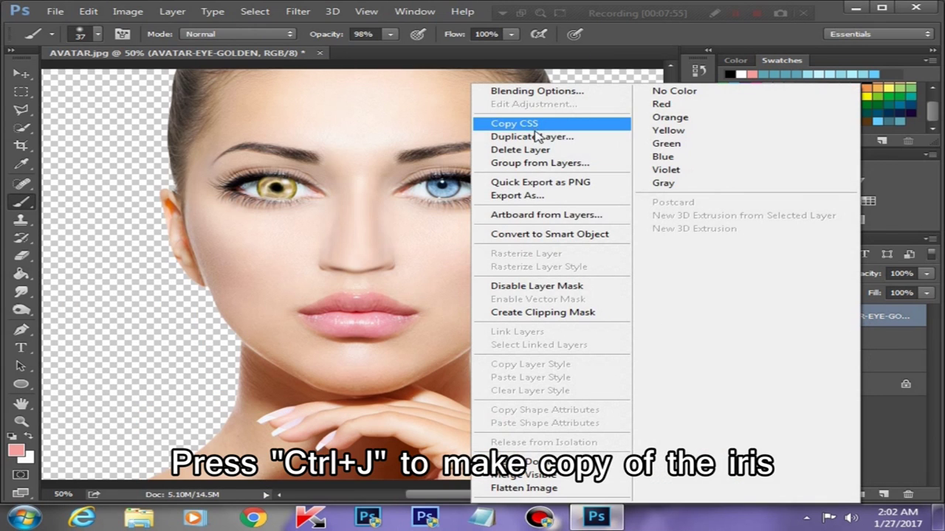
pyautogui.click(537, 138)
pyautogui.click(633, 156)
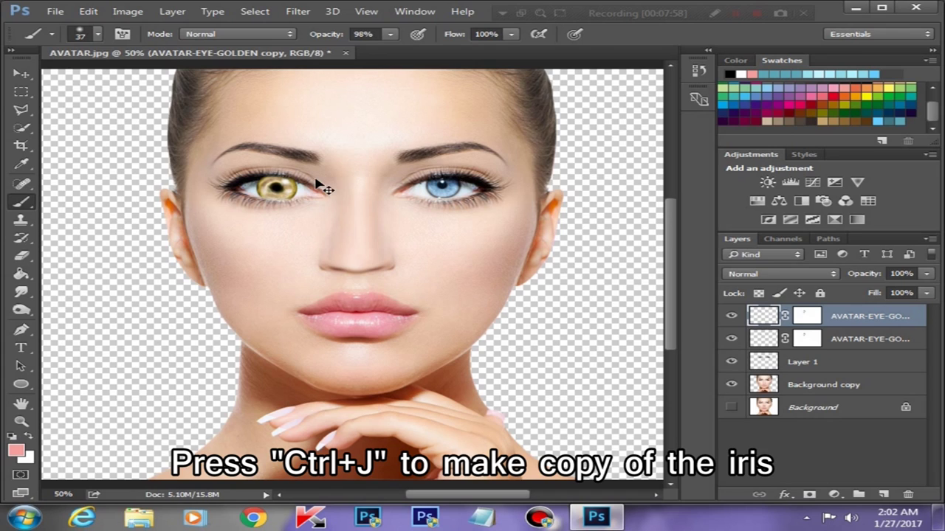
# Move the iris copy onto the blue eye and flip it horizontally.
pyautogui.hotkey('ctrl', 't')
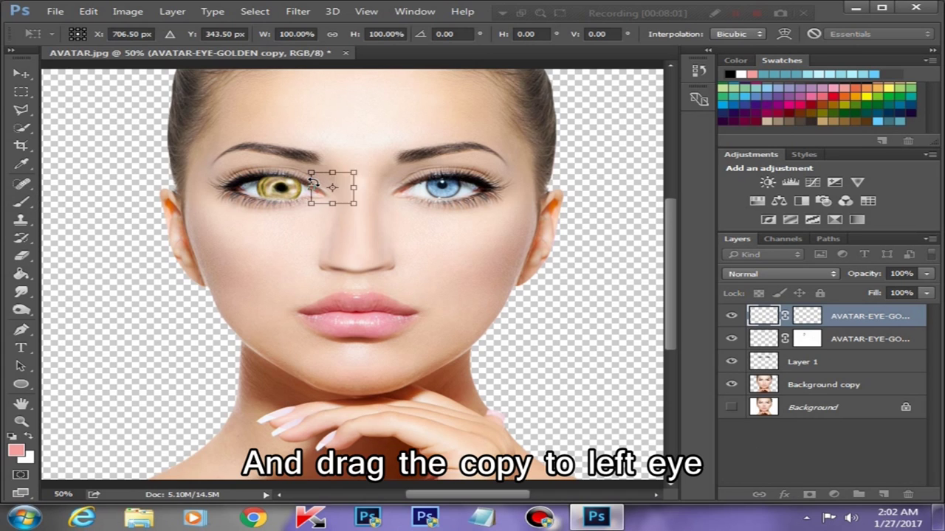
pyautogui.moveTo(332, 188); pyautogui.dragTo(447, 188)
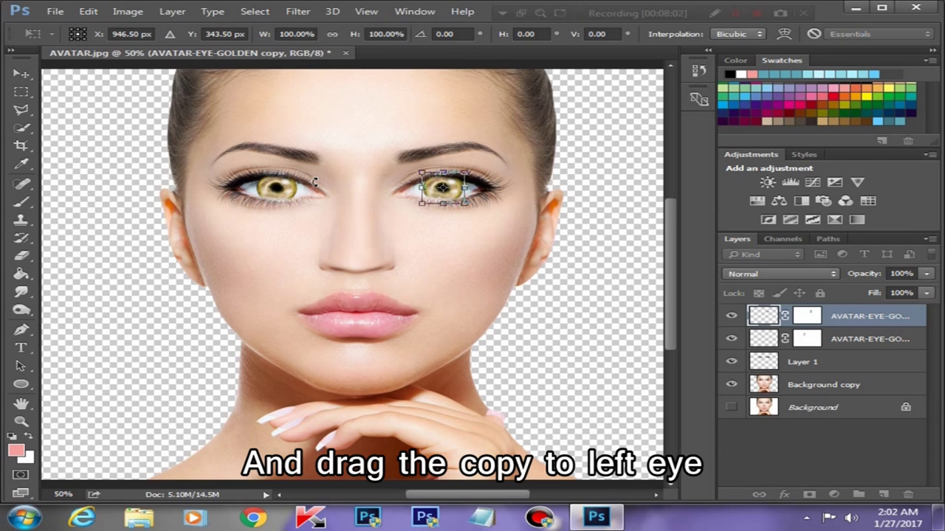
pyautogui.rightClick(454, 182)
pyautogui.click(509, 385)
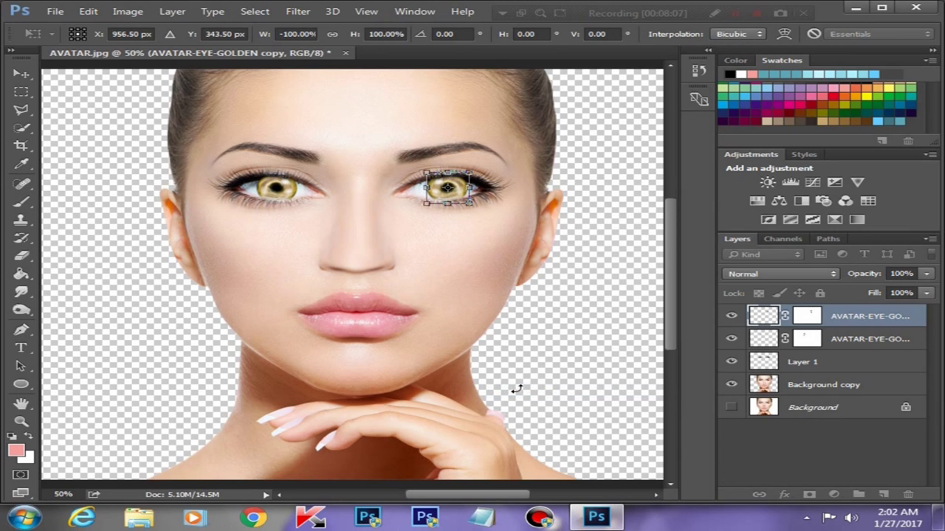
pyautogui.press('Return')
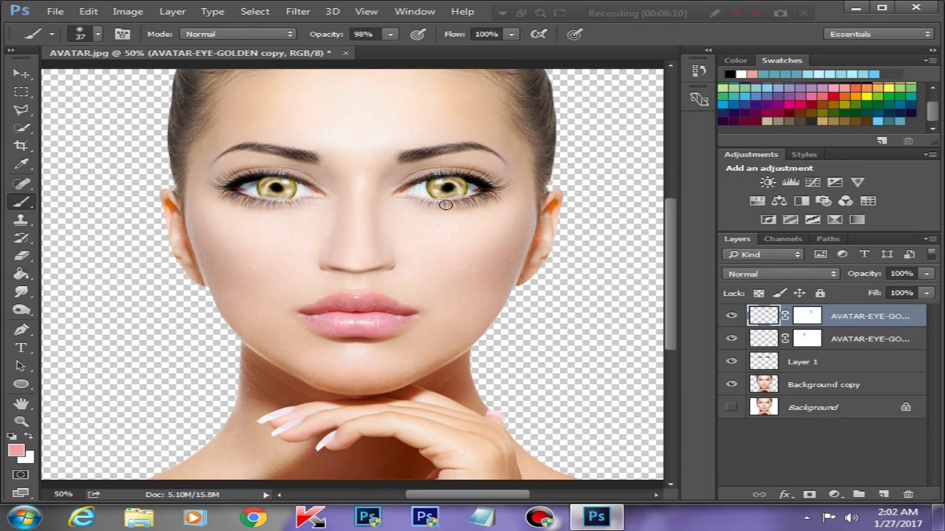
pyautogui.click(21, 73)
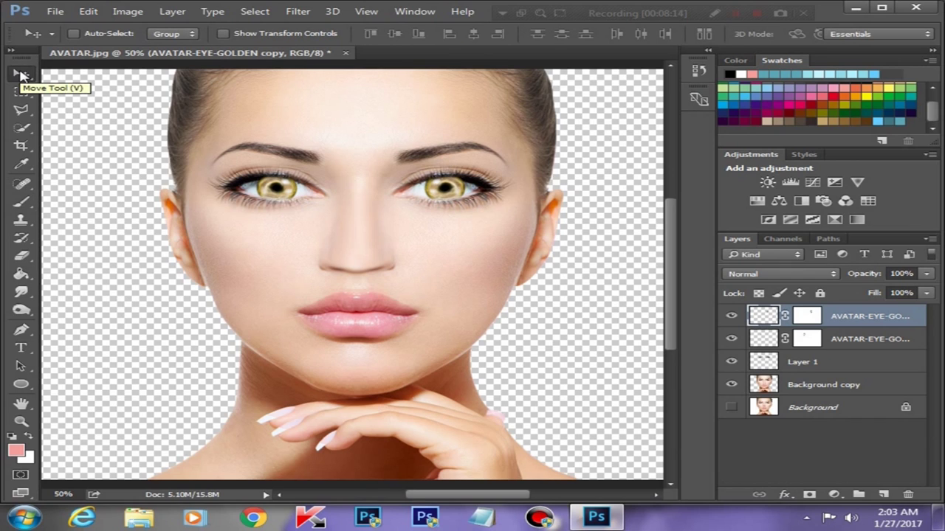
pyautogui.hotkey('ctrl', '+')
pyautogui.hotkey('ctrl', '+')
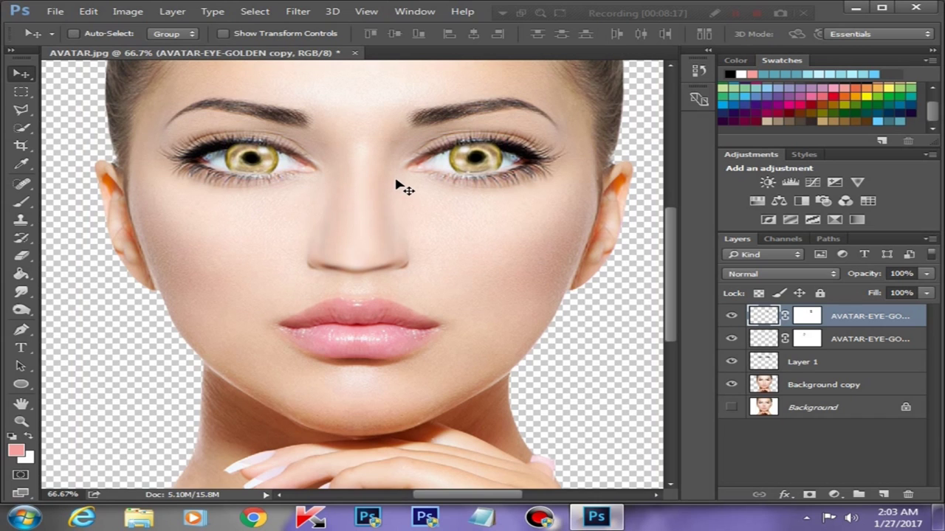
# Merge both golden iris layers, rename the result 'eye', and create Layer 2 above it.
pyautogui.hotkey('ctrl', '-')
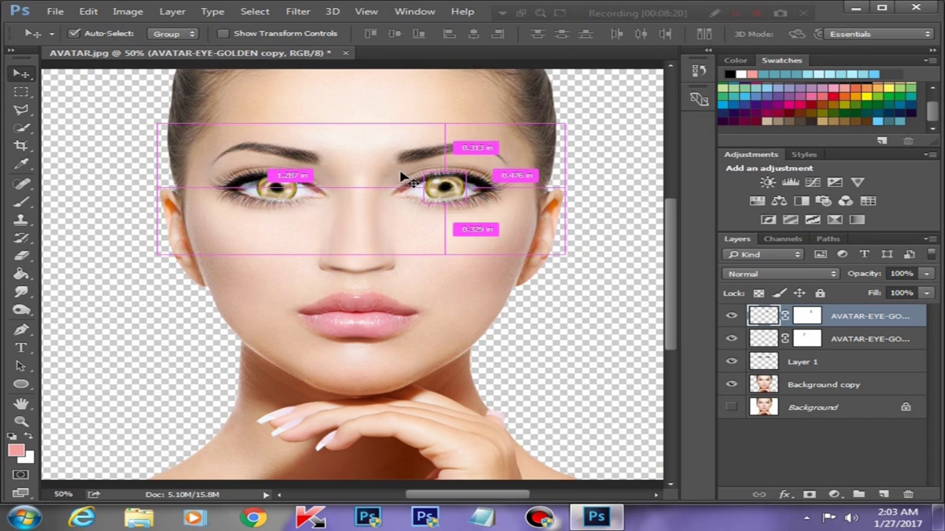
pyautogui.hotkey('ctrl', '-')
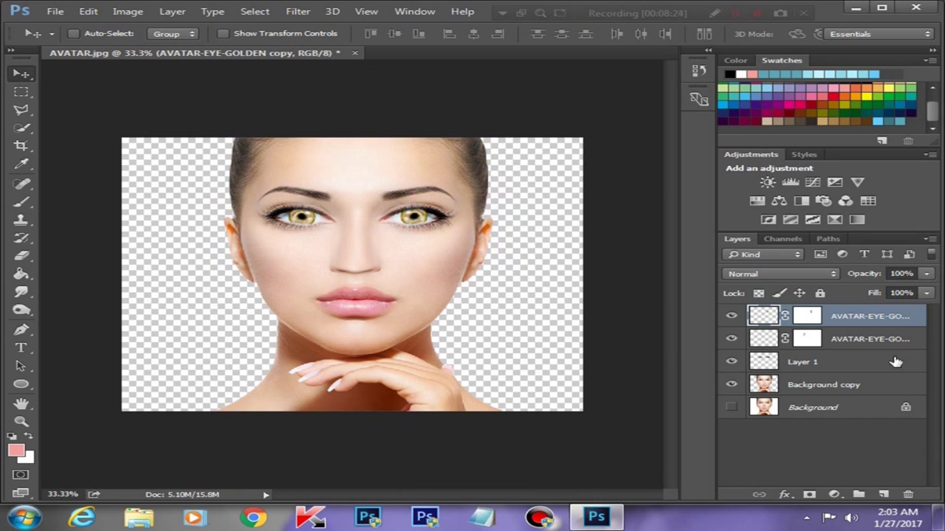
pyautogui.keyDown('ctrl'); pyautogui.click(886, 339); pyautogui.keyUp('ctrl')
pyautogui.hotkey('ctrl', 'e')
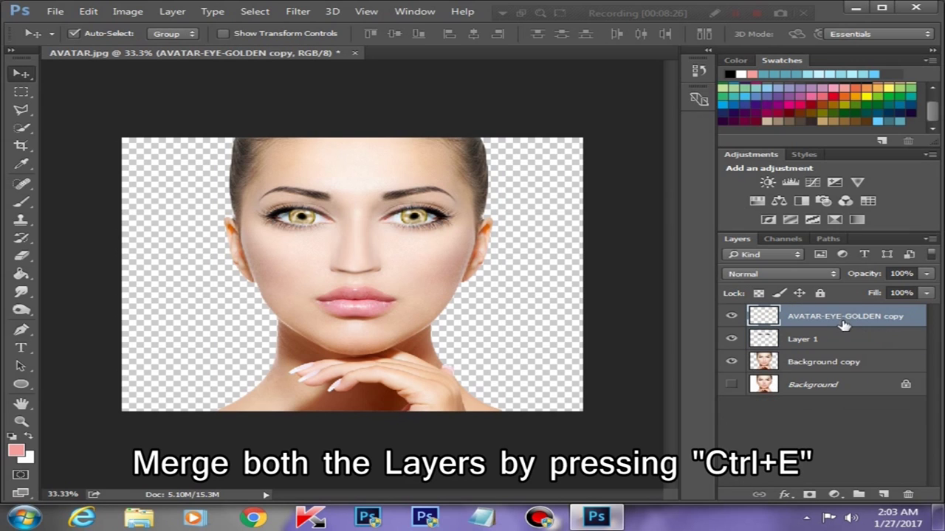
pyautogui.doubleClick(837, 316)
pyautogui.write('eye')
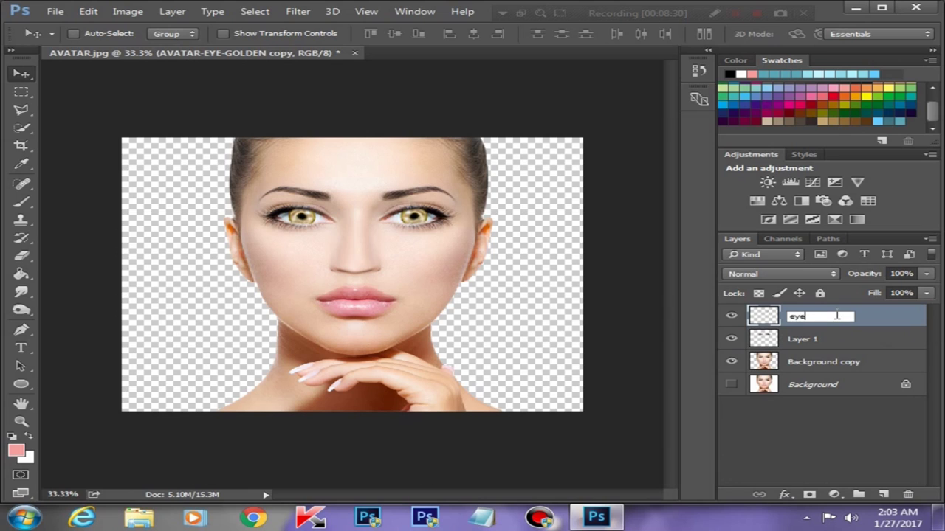
pyautogui.press('Return')
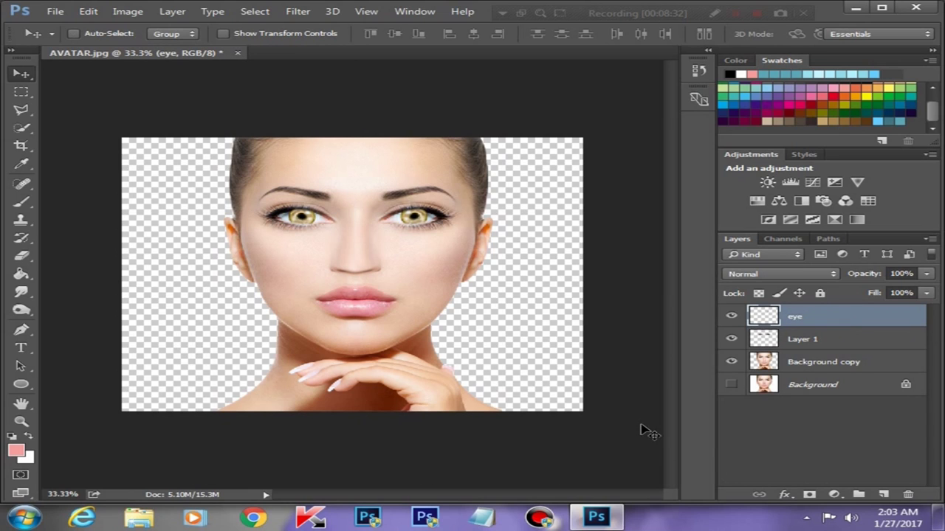
pyautogui.click(883, 494)
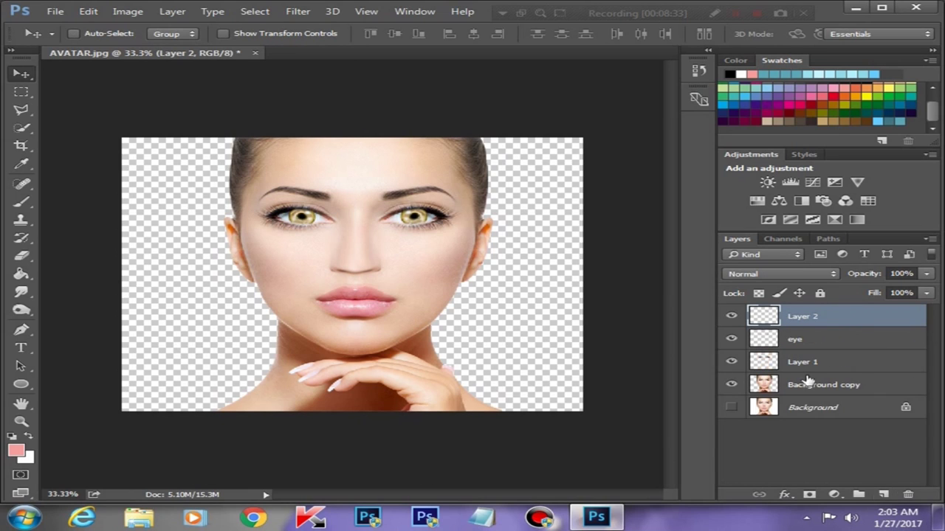
# Rename Layer 2 to 'color' and load the face-and-body selection from Background copy.
pyautogui.doubleClick(798, 318)
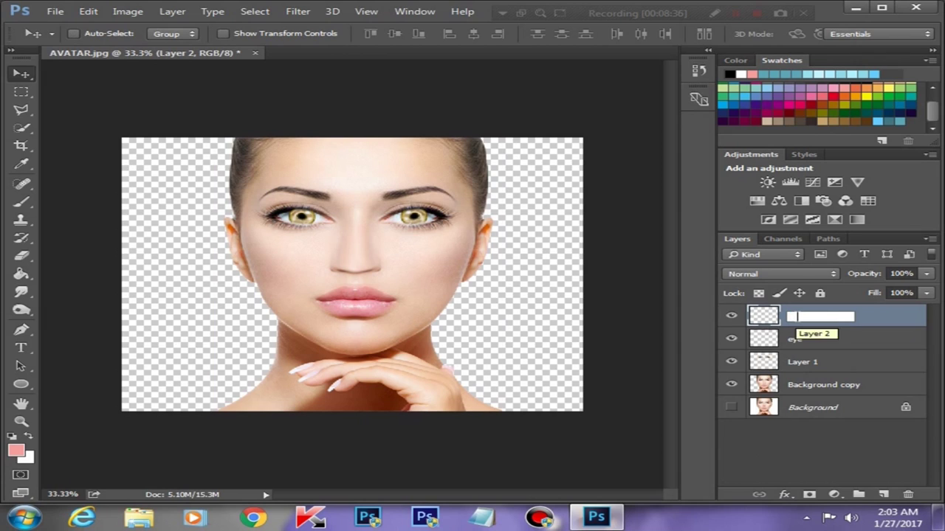
pyautogui.write('color')
pyautogui.press('Return')
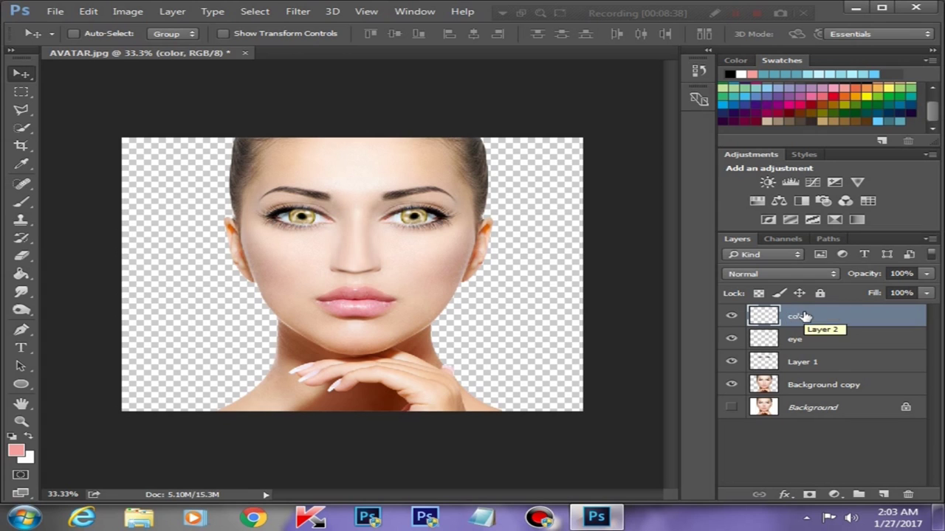
pyautogui.hotkey('ctrl', '+')
pyautogui.hotkey('ctrl', '-')
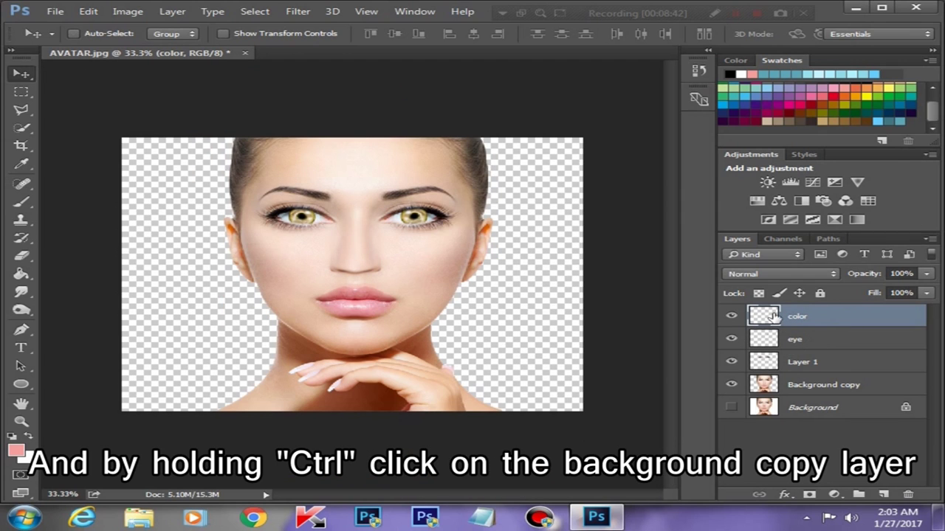
pyautogui.keyDown('ctrl'); pyautogui.click(768, 382); pyautogui.keyUp('ctrl')
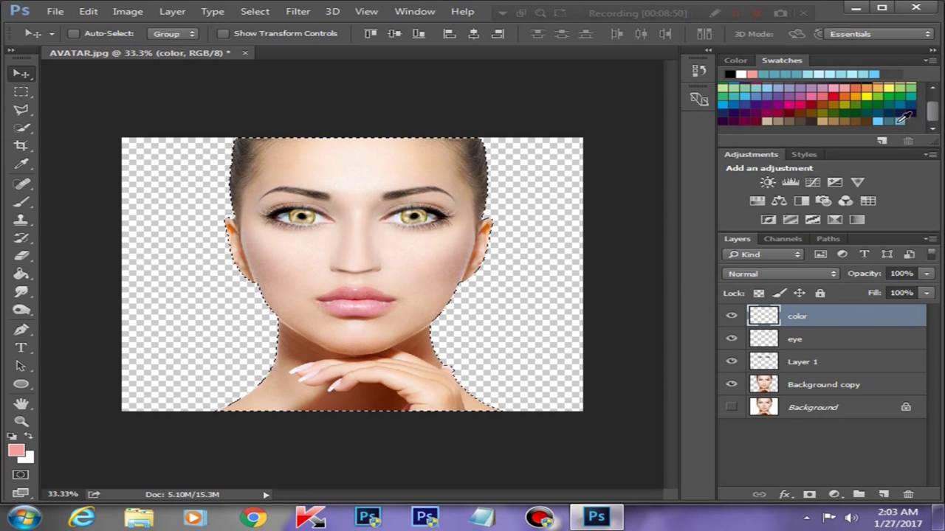
# Set the foreground colour to teal #5ea7b8 with the Brush tool active.
pyautogui.click(899, 119)
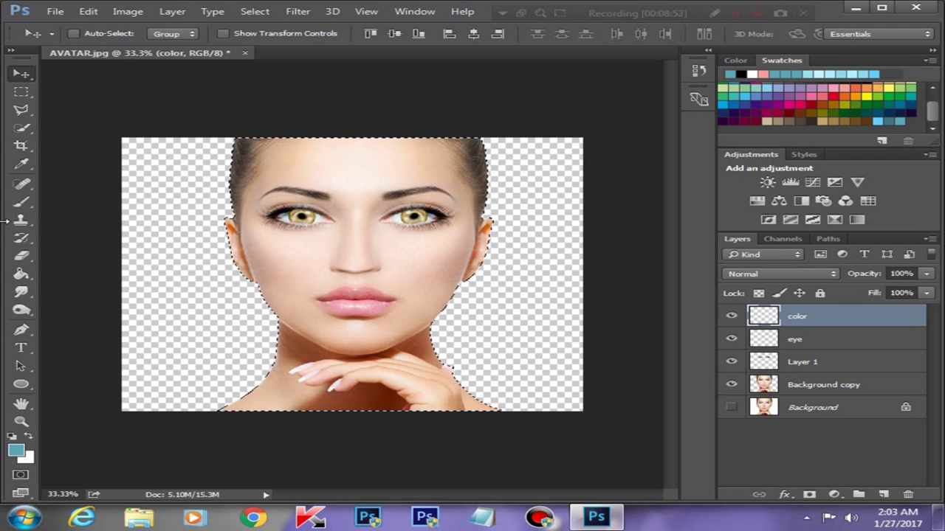
pyautogui.click(21, 203)
pyautogui.click(17, 453)
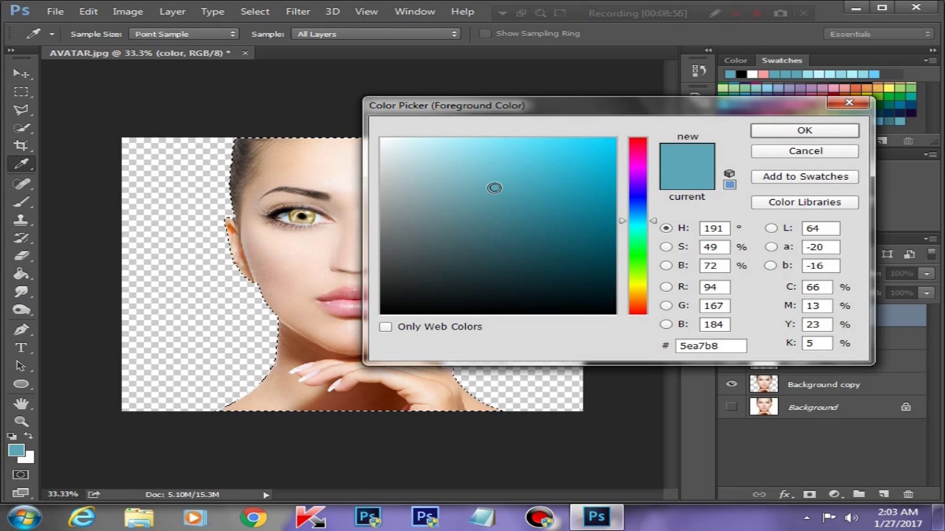
pyautogui.moveTo(737, 348); pyautogui.dragTo(692, 352)
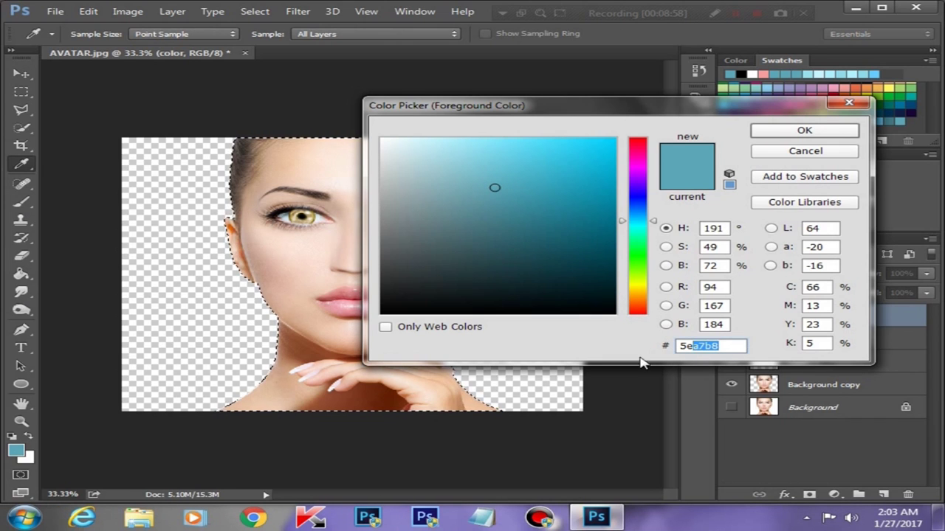
pyautogui.click(724, 345)
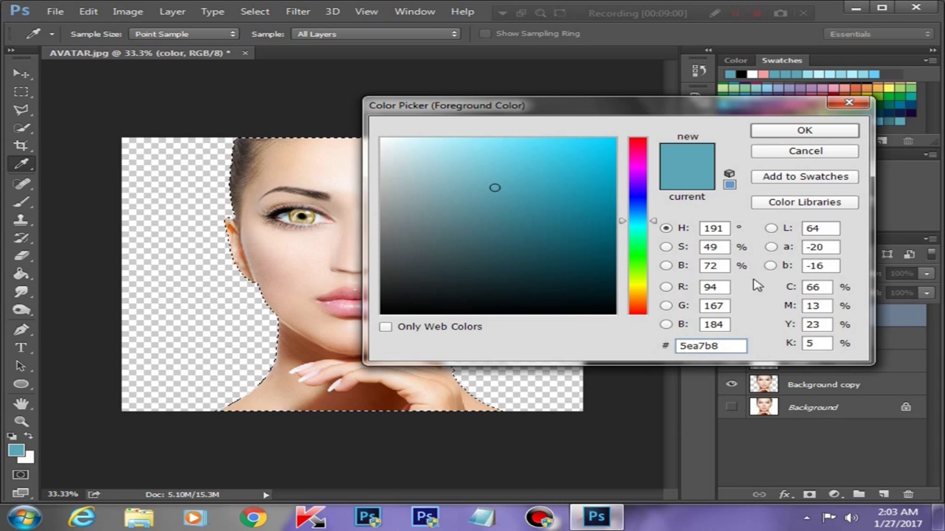
pyautogui.click(801, 134)
# Paint teal with a 200-px brush over the forehead, face, neck and shoulders, then deselect.
pyautogui.press('b')
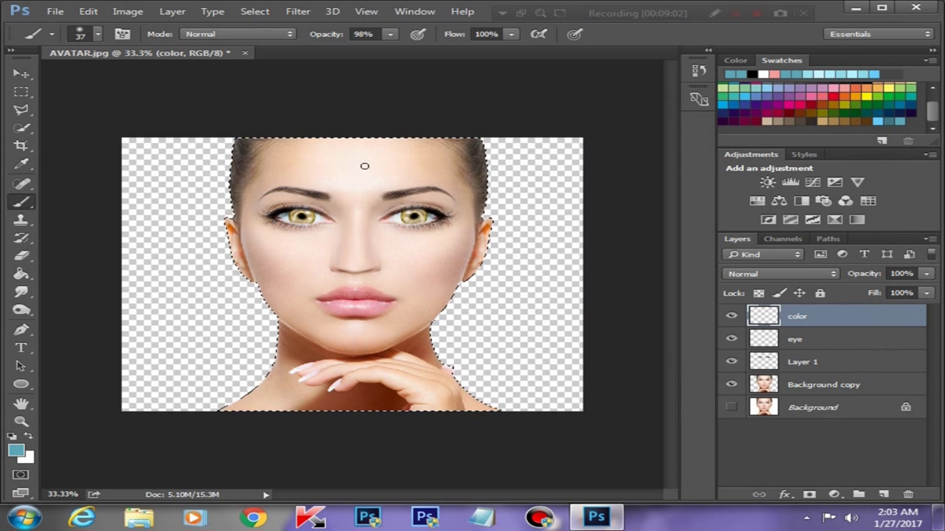
pyautogui.press(']')
pyautogui.press(']')
pyautogui.press(']')
pyautogui.hotkey('ctrl', 'shift', 'd')
pyautogui.moveTo(351, 158)
pyautogui.mouseDown()
pyautogui.moveTo(277, 159)
pyautogui.moveTo(266, 203)
pyautogui.moveTo(302, 154)
pyautogui.moveTo(306, 186)
pyautogui.moveTo(340, 189)
pyautogui.moveTo(365, 153)
pyautogui.moveTo(443, 158)
pyautogui.mouseUp()
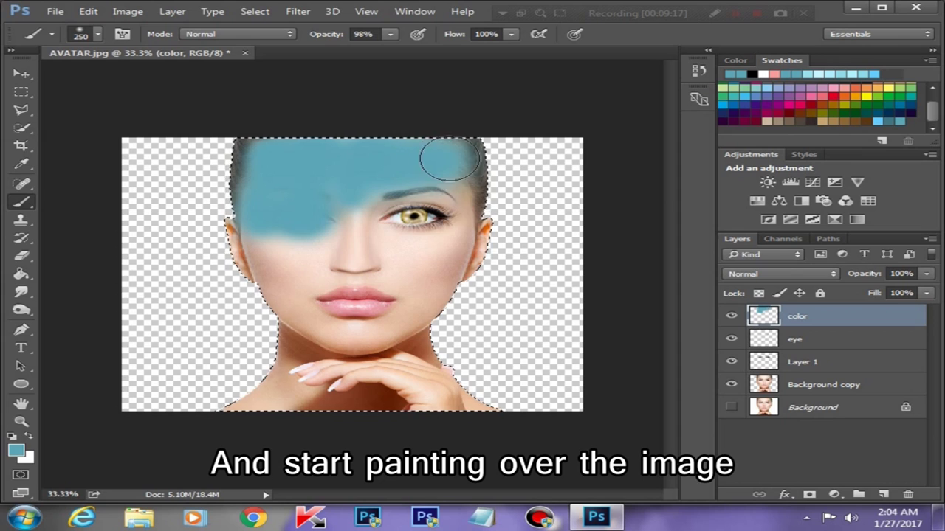
pyautogui.moveTo(436, 219)
pyautogui.mouseDown()
pyautogui.moveTo(265, 243)
pyautogui.moveTo(255, 261)
pyautogui.moveTo(310, 323)
pyautogui.moveTo(303, 356)
pyautogui.moveTo(274, 391)
pyautogui.moveTo(401, 386)
pyautogui.moveTo(350, 344)
pyautogui.moveTo(479, 238)
pyautogui.moveTo(312, 147)
pyautogui.moveTo(418, 179)
pyautogui.moveTo(443, 220)
pyautogui.moveTo(369, 308)
pyautogui.moveTo(236, 397)
pyautogui.moveTo(350, 143)
pyautogui.mouseUp()
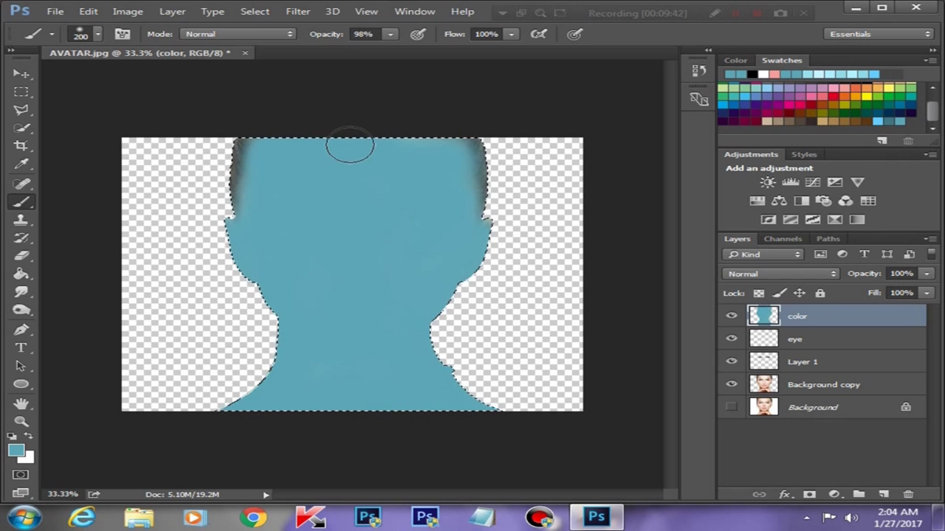
pyautogui.hotkey('ctrl', 'd')
pyautogui.press('[')
pyautogui.press('[')
pyautogui.press('[')
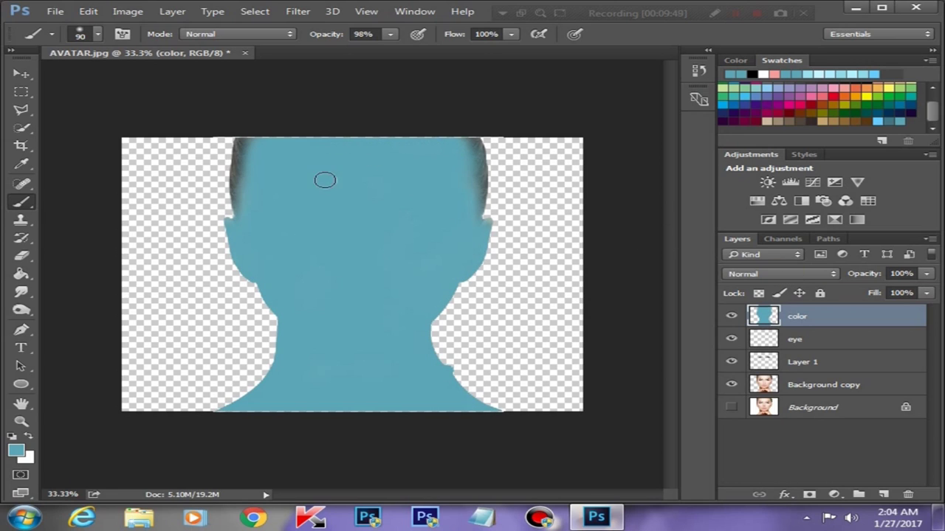
pyautogui.hotkey('ctrl', 'shift', 'd')
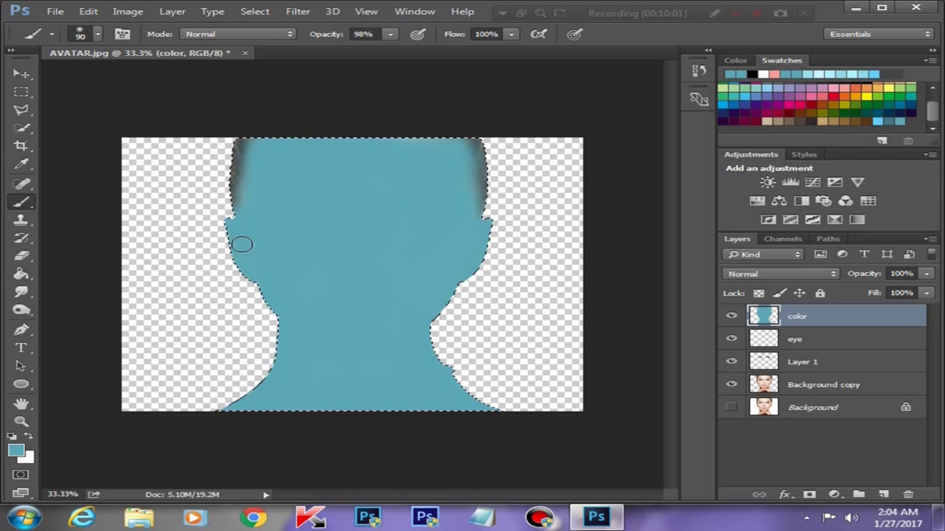
pyautogui.hotkey('ctrl', 'd')
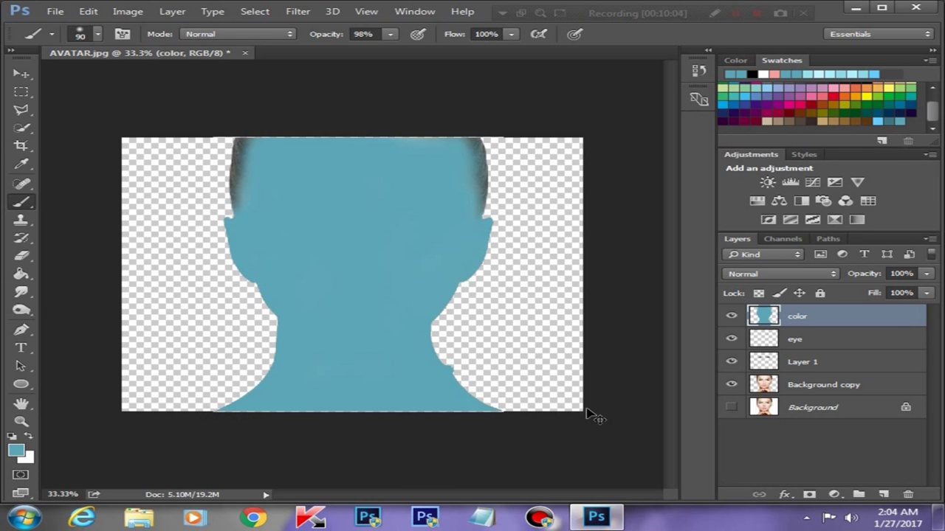
# Set the color layer to Color blending and give it a single layer mask.
pyautogui.click(816, 275)
pyautogui.click(767, 254)
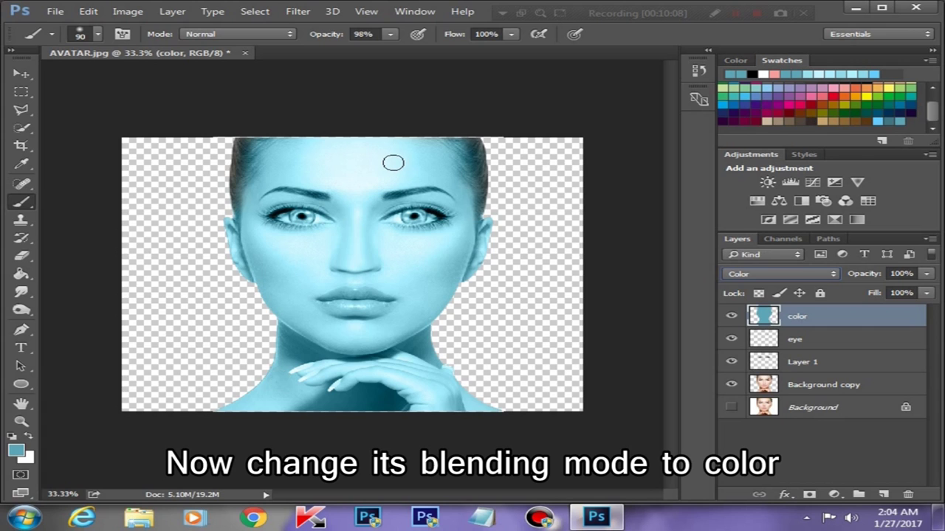
pyautogui.hotkey('ctrl', '-')
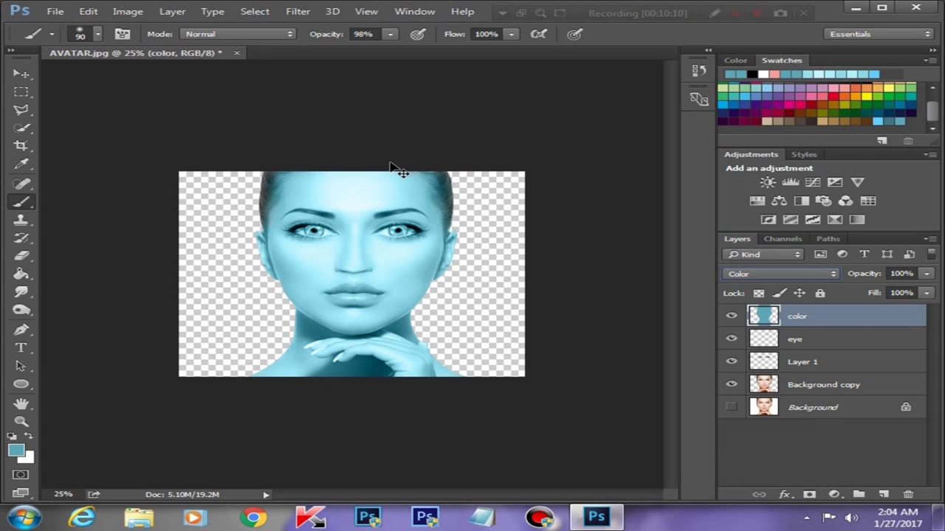
pyautogui.hotkey('ctrl', '+')
pyautogui.hotkey('ctrl', '+')
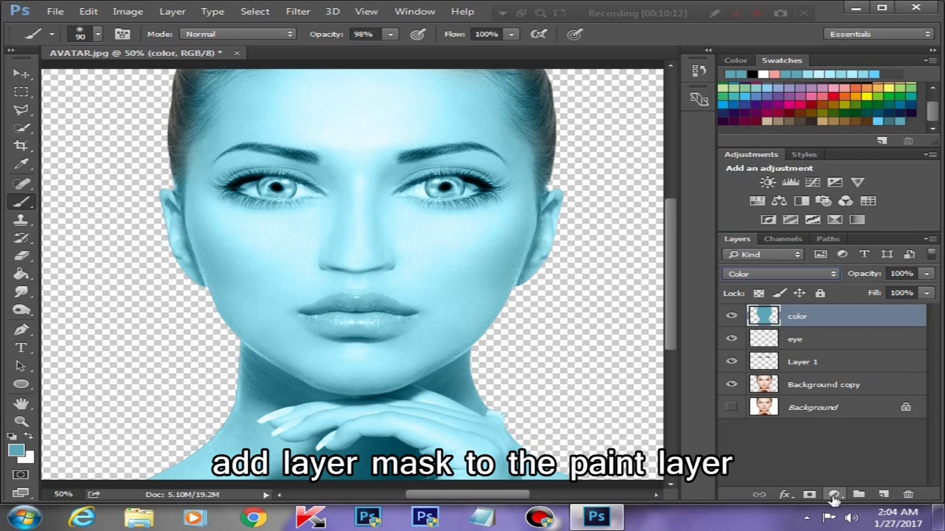
pyautogui.click(810, 495)
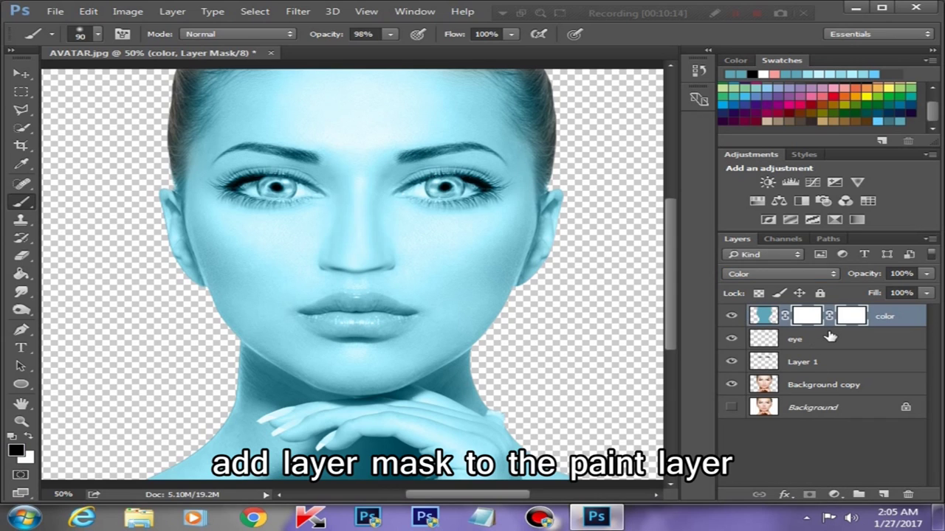
pyautogui.hotkey('ctrl', 'z')
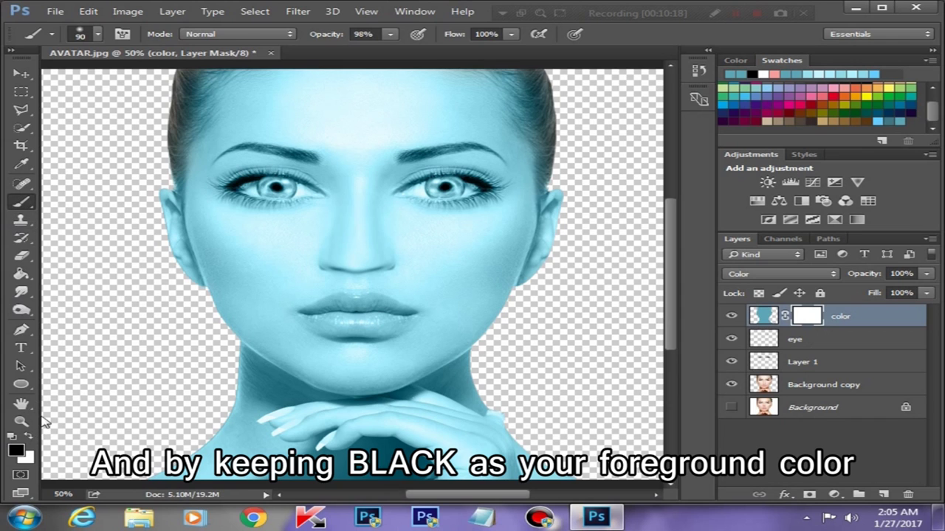
# Paint black on the mask over the left and right eyes to reveal the gold irises.
pyautogui.hotkey('ctrl', '+')
pyautogui.press('[')
pyautogui.press('[')
pyautogui.moveTo(243, 158)
pyautogui.mouseDown()
pyautogui.moveTo(238, 151)
pyautogui.moveTo(251, 159)
pyautogui.moveTo(229, 159)
pyautogui.moveTo(284, 162)
pyautogui.moveTo(271, 167)
pyautogui.mouseUp()
pyautogui.press('[')
pyautogui.press('[')
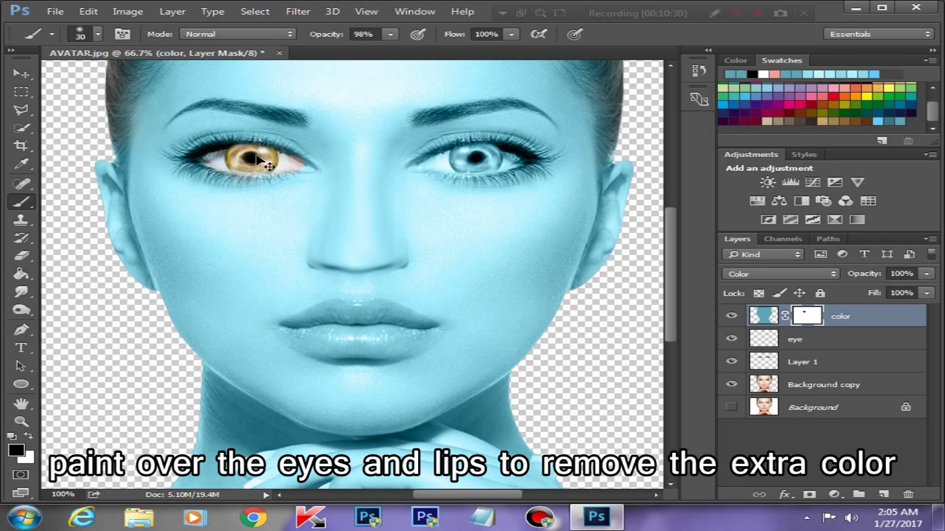
pyautogui.hotkey('ctrl', '+')
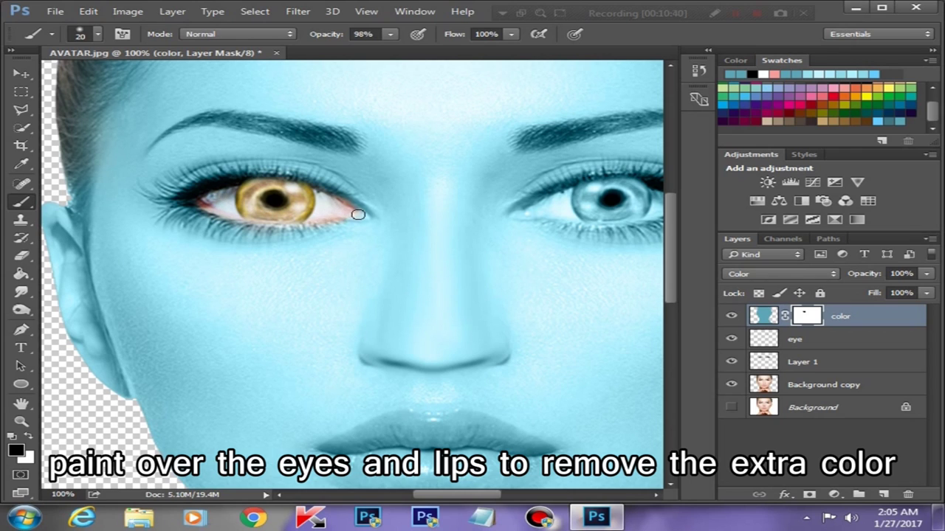
pyautogui.hscroll(5, 147, 209)
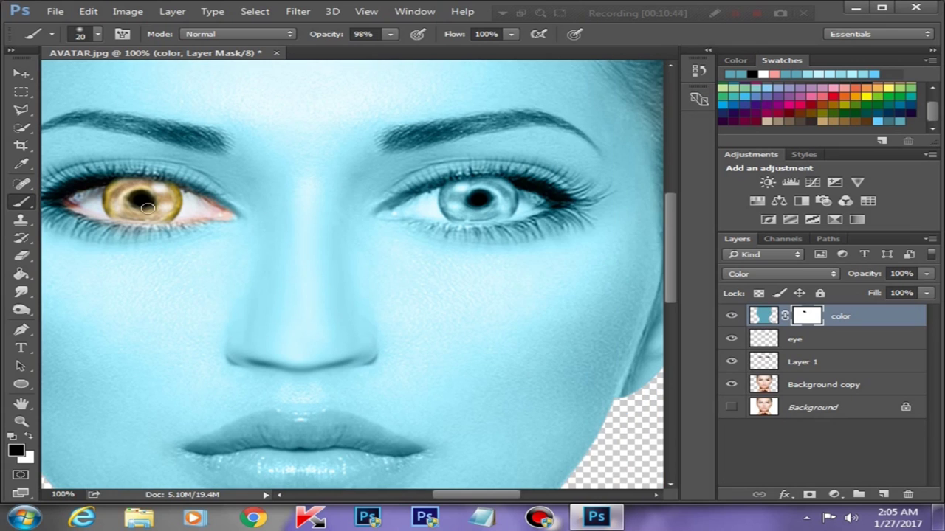
pyautogui.moveTo(470, 200)
pyautogui.mouseDown()
pyautogui.moveTo(436, 199)
pyautogui.moveTo(480, 192)
pyautogui.moveTo(492, 207)
pyautogui.moveTo(526, 200)
pyautogui.mouseUp()
pyautogui.press(']')
pyautogui.hotkey('ctrl', '-')
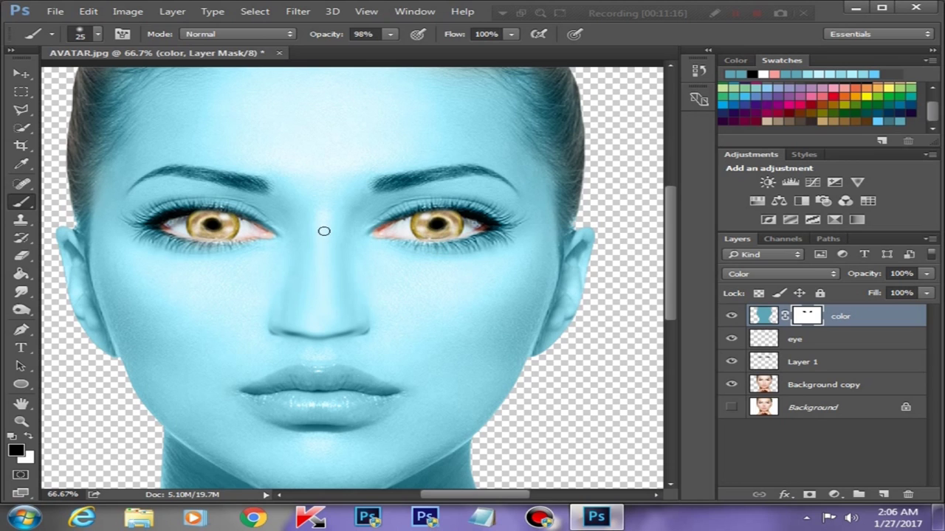
pyautogui.hotkey('ctrl', '-')
pyautogui.hotkey('ctrl', '-')
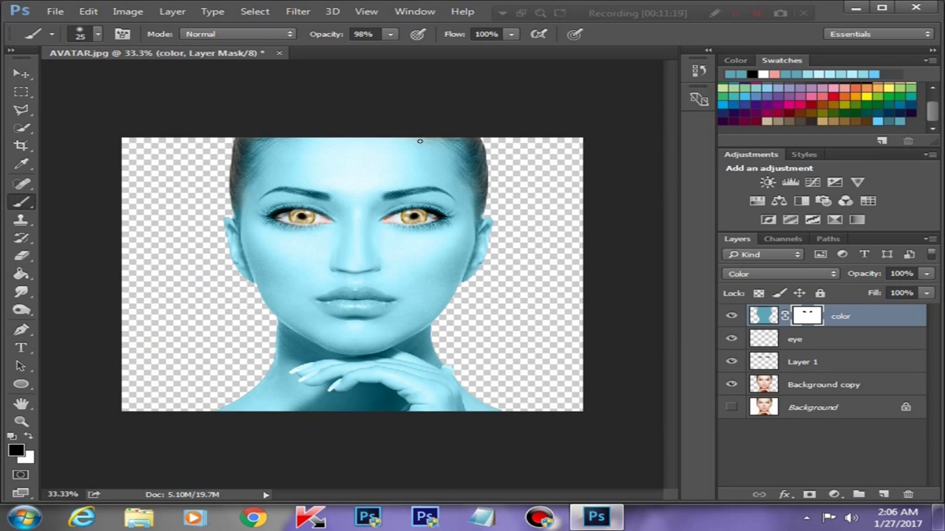
# Add a Curves adjustment above the color layer with the midpoint pulled down to darken.
pyautogui.click(810, 369)
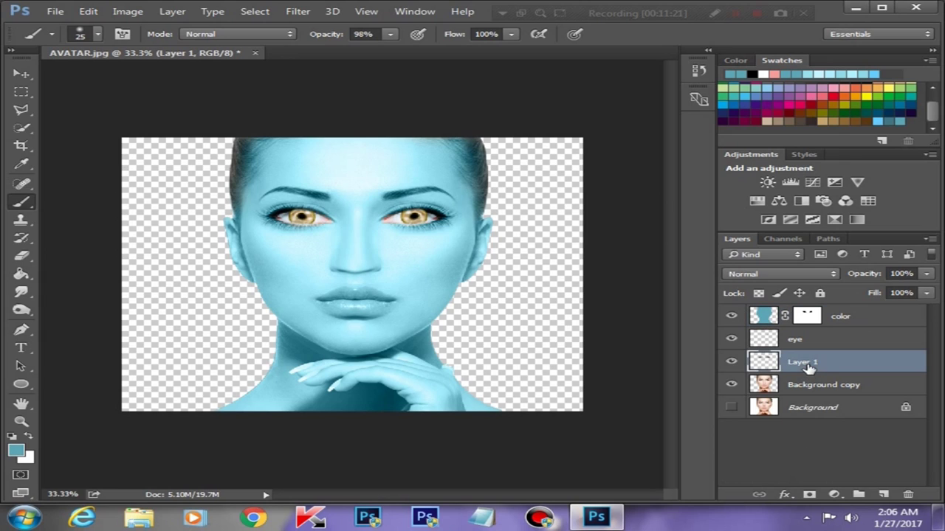
pyautogui.click(862, 319)
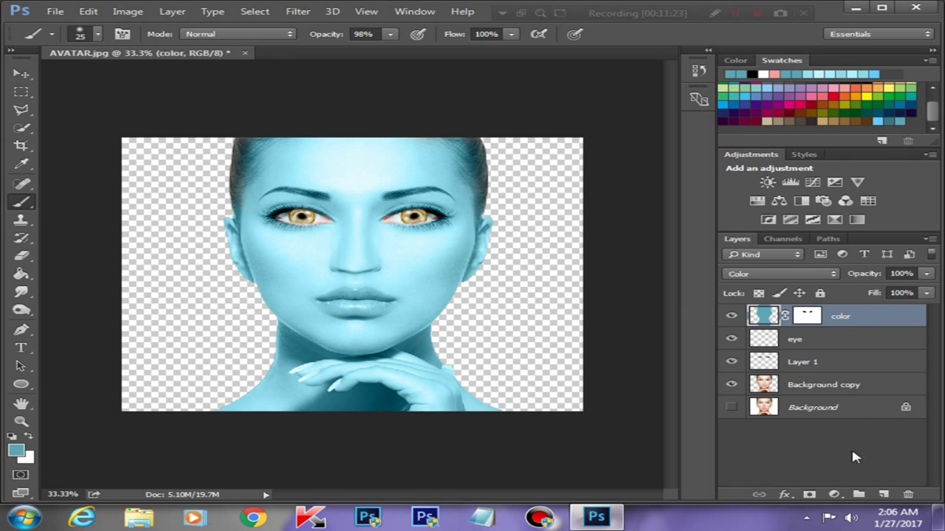
pyautogui.click(834, 495)
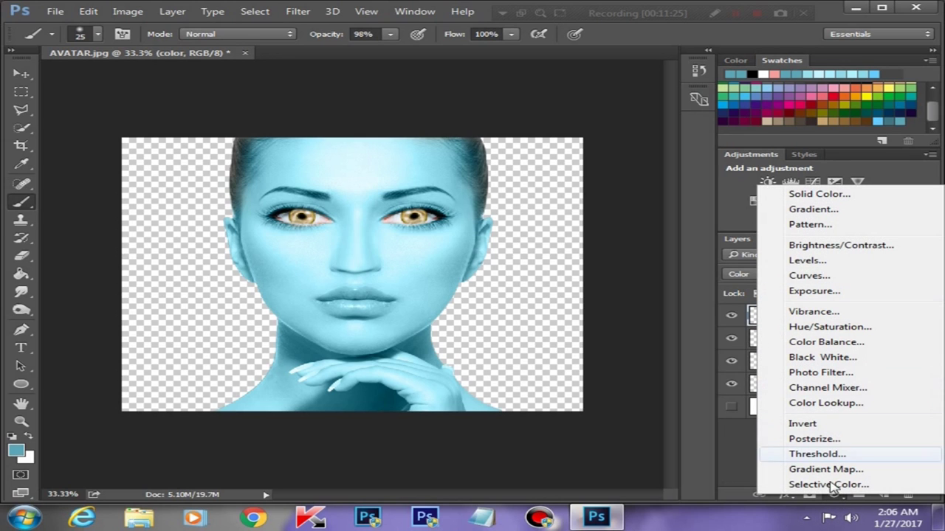
pyautogui.click(812, 275)
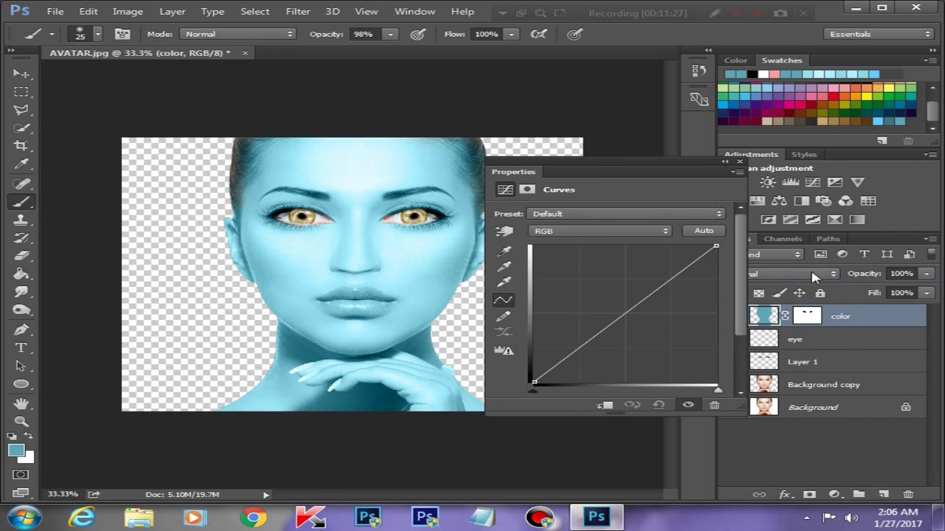
pyautogui.moveTo(626, 312); pyautogui.dragTo(629, 338)
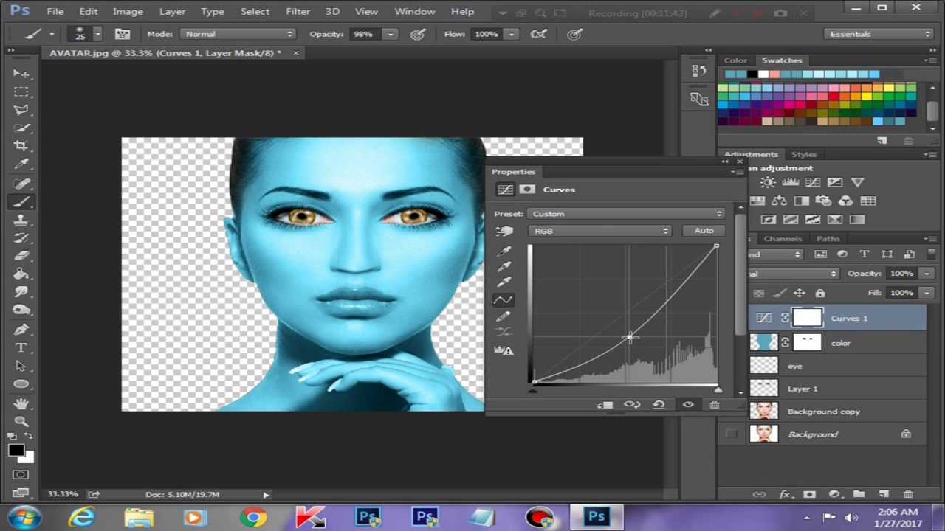
pyautogui.click(740, 163)
pyautogui.click(834, 494)
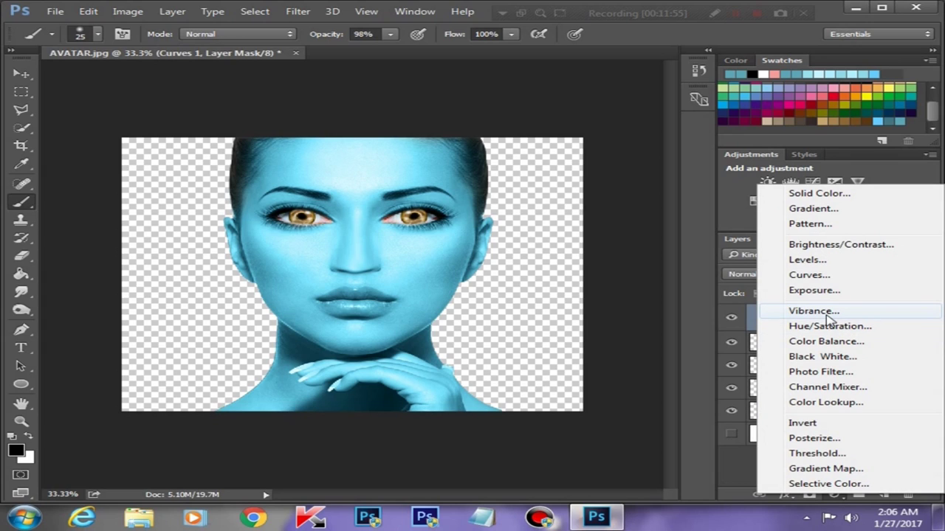
# Add a Black & White adjustment layer with Reds raised and Multiply blending.
pyautogui.click(823, 357)
pyautogui.moveTo(635, 263); pyautogui.dragTo(644, 263)
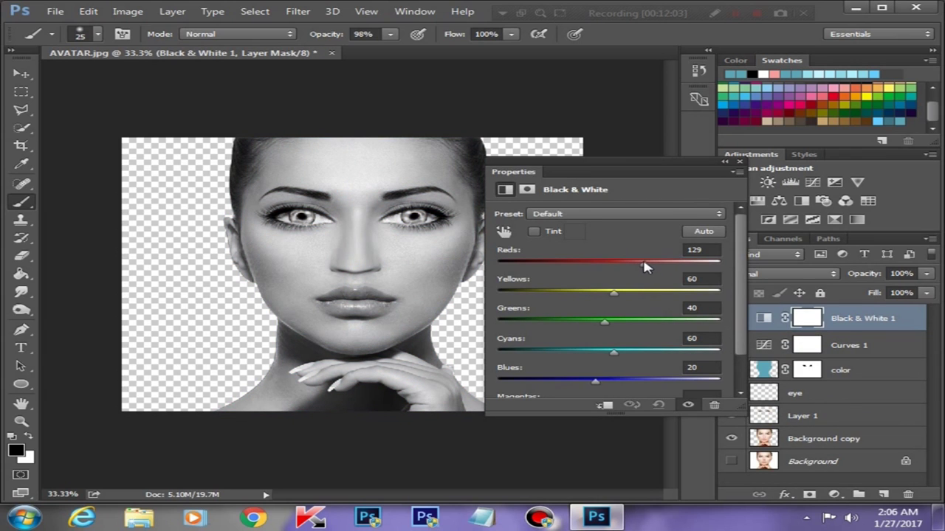
pyautogui.click(738, 161)
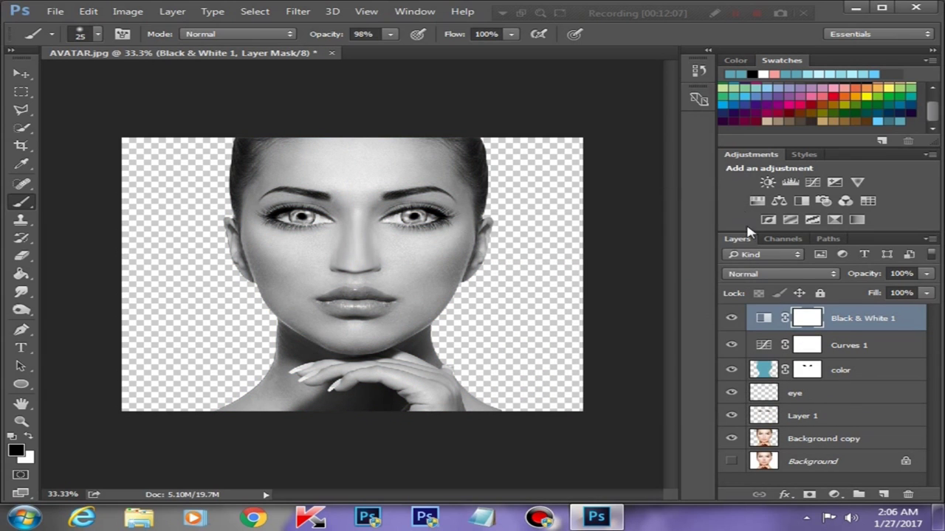
pyautogui.click(783, 275)
pyautogui.click(740, 38)
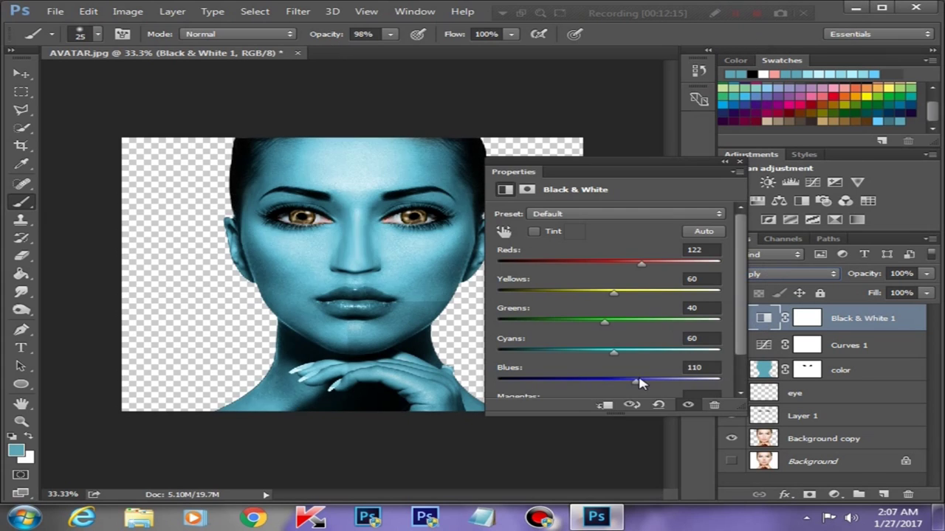
# Tune the Black & White sliders: Yellows 21, Greens -37, Cyans 2, Blues 164.
pyautogui.moveTo(595, 381); pyautogui.dragTo(685, 381)
pyautogui.moveTo(613, 293)
pyautogui.mouseDown()
pyautogui.moveTo(601, 294)
pyautogui.moveTo(703, 265)
pyautogui.mouseUp()
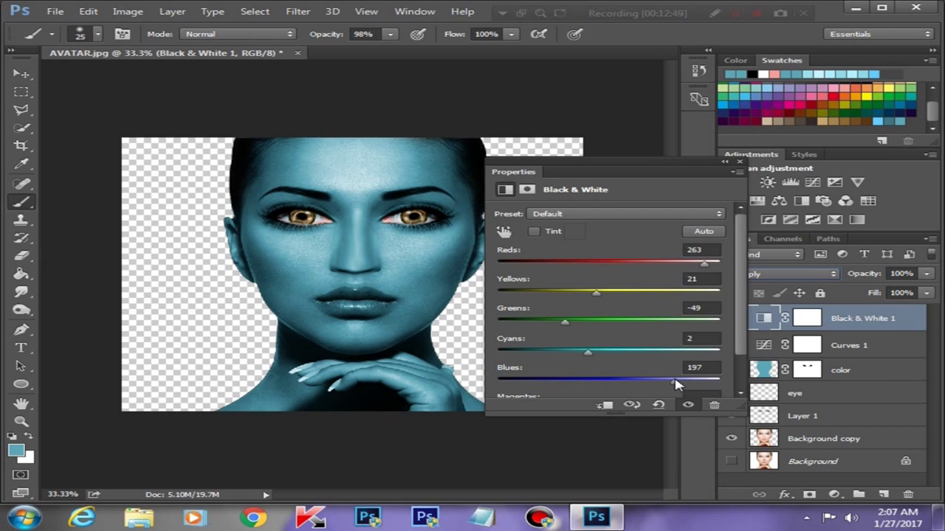
pyautogui.moveTo(588, 353); pyautogui.dragTo(594, 356)
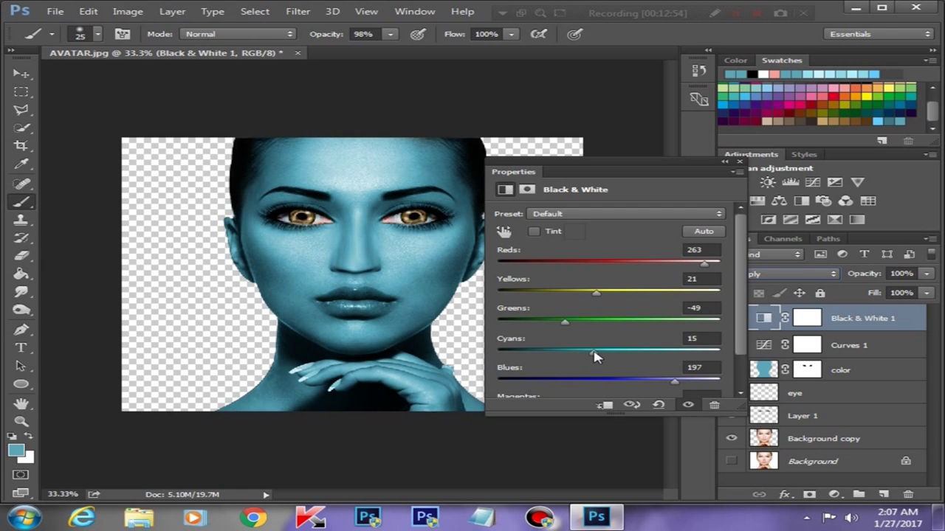
pyautogui.moveTo(595, 357); pyautogui.dragTo(560, 352)
pyautogui.moveTo(673, 381)
pyautogui.mouseDown()
pyautogui.moveTo(690, 380)
pyautogui.moveTo(679, 381)
pyautogui.mouseUp()
pyautogui.moveTo(561, 352); pyautogui.dragTo(591, 352)
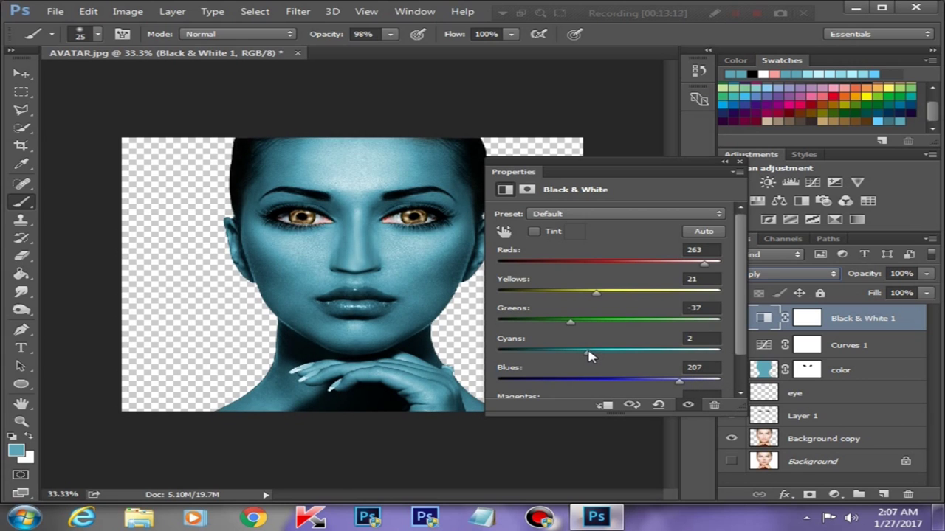
pyautogui.moveTo(679, 381)
pyautogui.mouseDown()
pyautogui.moveTo(652, 380)
pyautogui.moveTo(665, 381)
pyautogui.mouseUp()
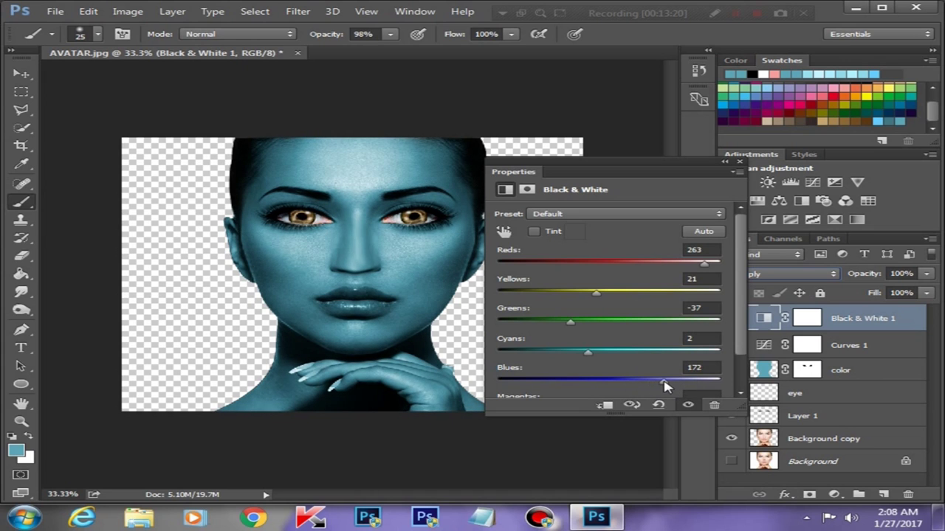
pyautogui.click(739, 160)
# Erase stray pixels around the eyes on the eye layer with a small eraser.
pyautogui.hotkey('ctrl', '+')
pyautogui.hotkey('ctrl', '+')
pyautogui.click(21, 254)
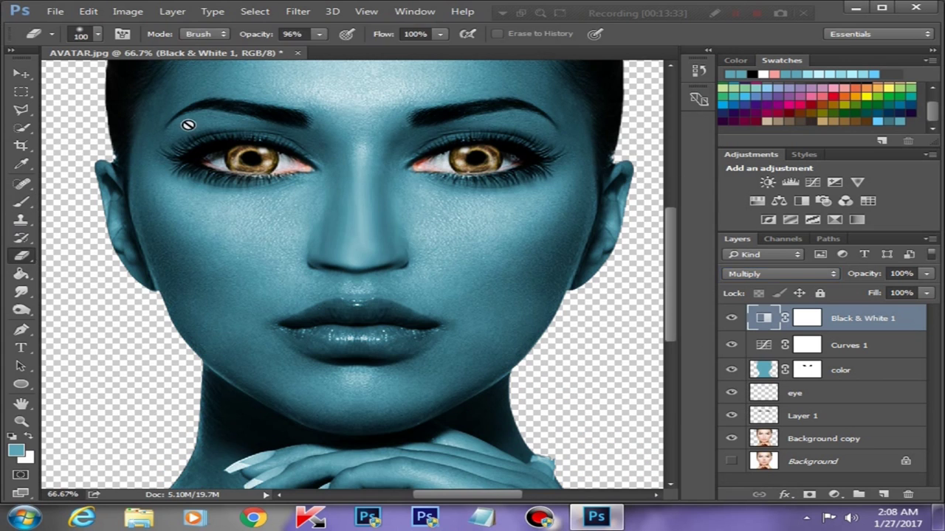
pyautogui.hotkey('ctrl', '+')
pyautogui.click(794, 393)
pyautogui.scroll(2, 273, 214)
pyautogui.hscroll(-2, 273, 210)
pyautogui.press('[')
pyautogui.press('[')
pyautogui.press('[')
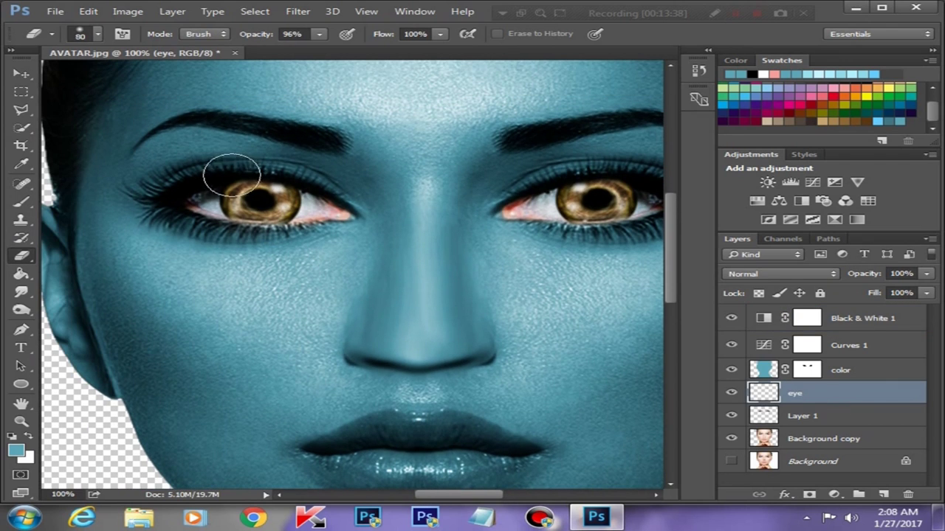
pyautogui.press('[')
pyautogui.press('[')
pyautogui.hscroll(3, 232, 167)
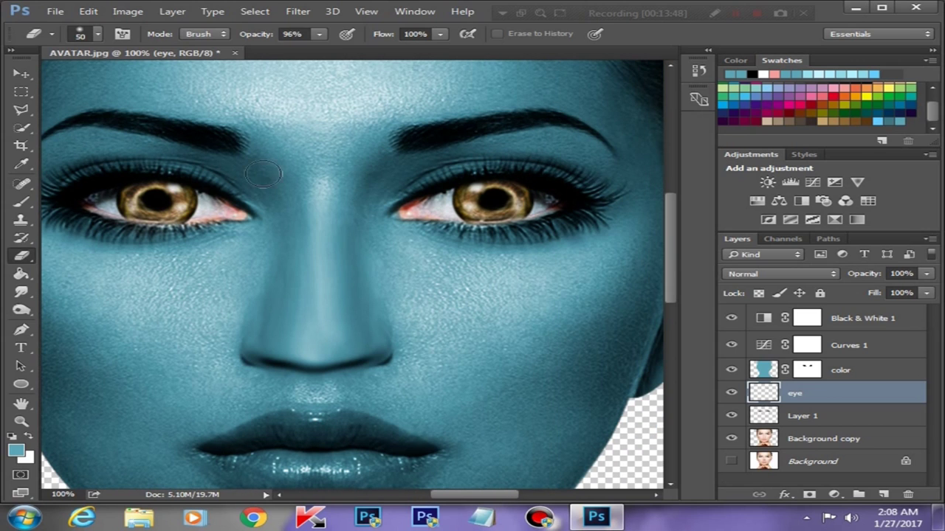
pyautogui.hscroll(-2, 428, 249)
# Target the color layer's mask with the Brush tool and swap the painting colours.
pyautogui.click(828, 375)
pyautogui.press('b')
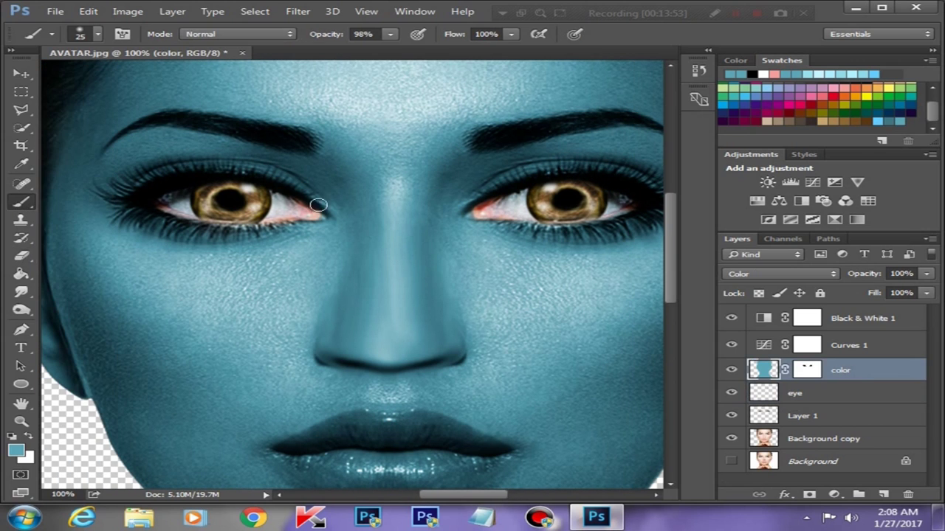
pyautogui.press('c')
pyautogui.press('b')
pyautogui.press('x')
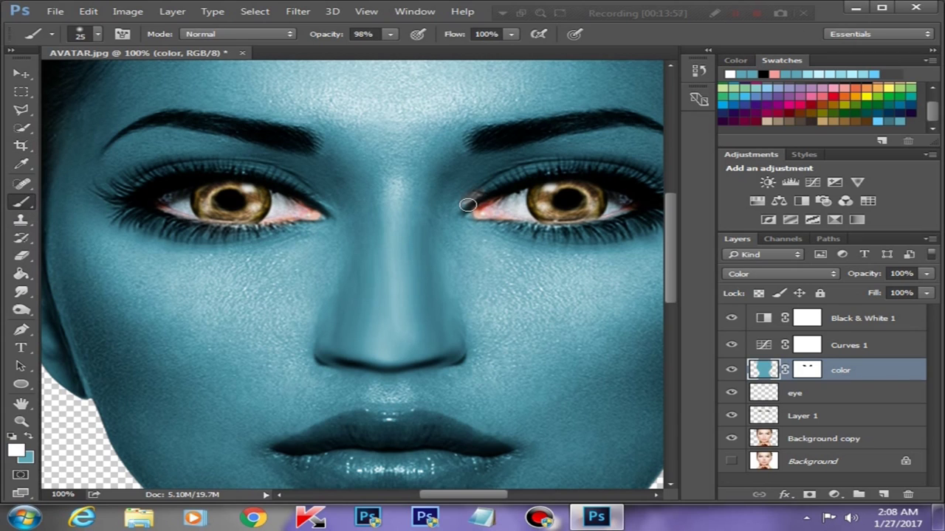
pyautogui.doubleClick(806, 374)
pyautogui.press('x')
# Set a size-29 brush at 50% opacity to touch up the mask around the inner eye corners.
pyautogui.rightClick(471, 209)
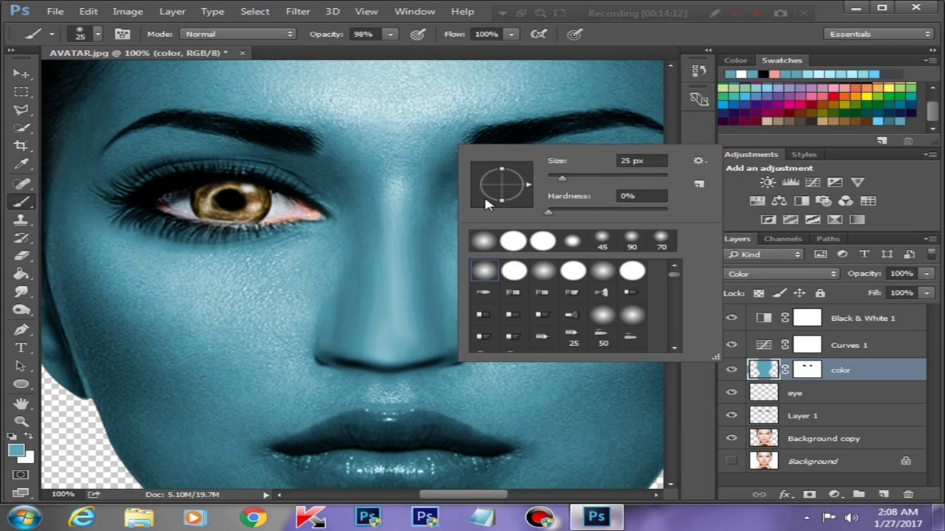
pyautogui.write('29')
pyautogui.press('Return')
pyautogui.press('5')
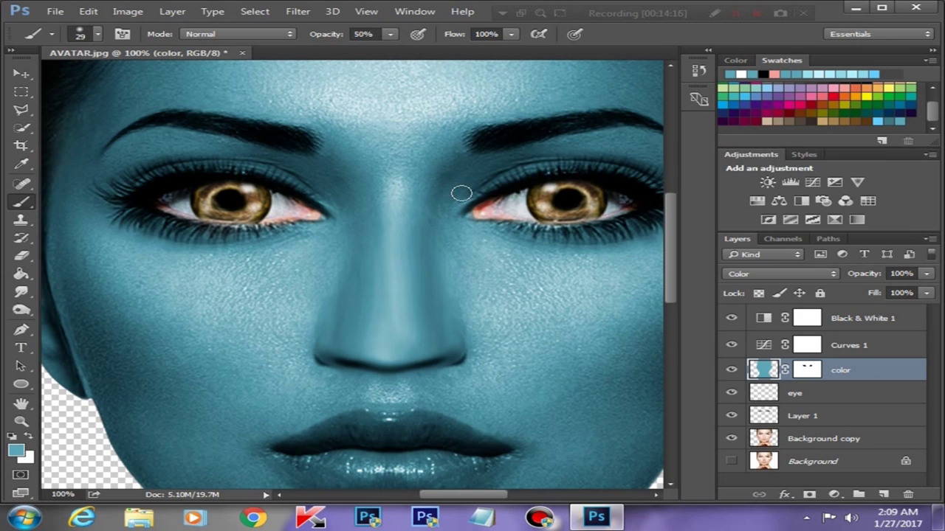
pyautogui.press(']')
pyautogui.doubleClick(799, 372)
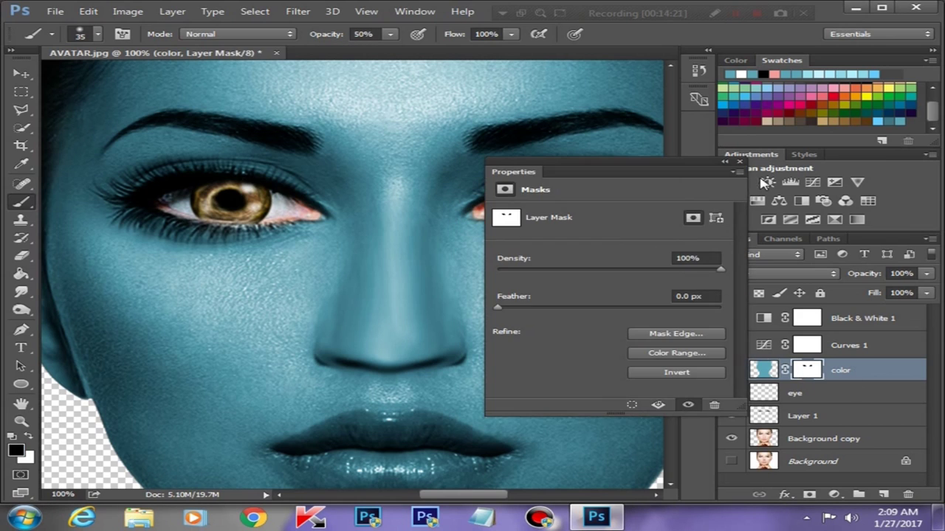
pyautogui.click(741, 167)
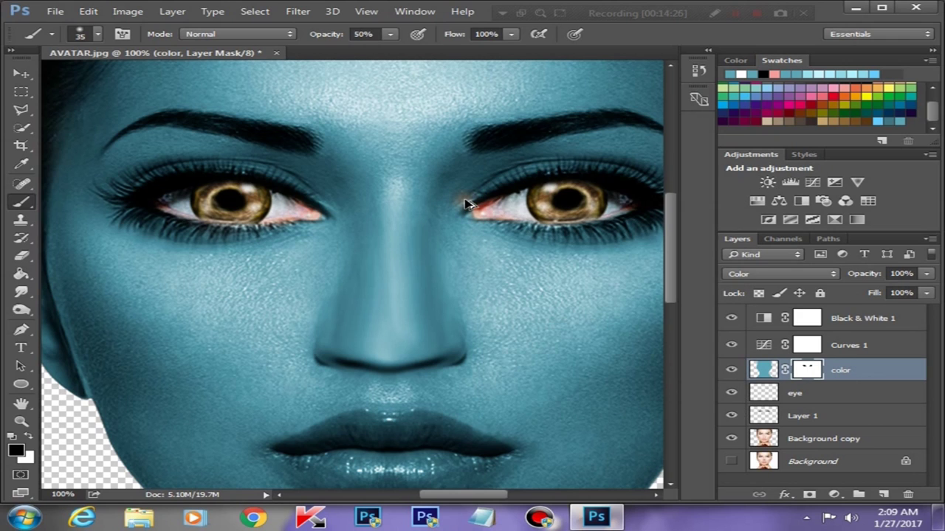
pyautogui.press('x')
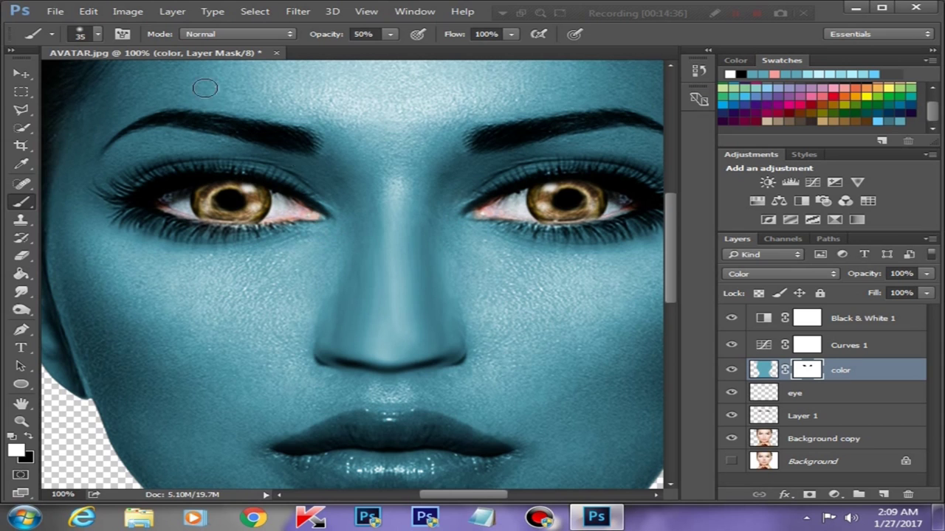
pyautogui.hotkey('ctrl', '-')
pyautogui.hotkey('ctrl', '-')
pyautogui.hotkey('ctrl', '-')
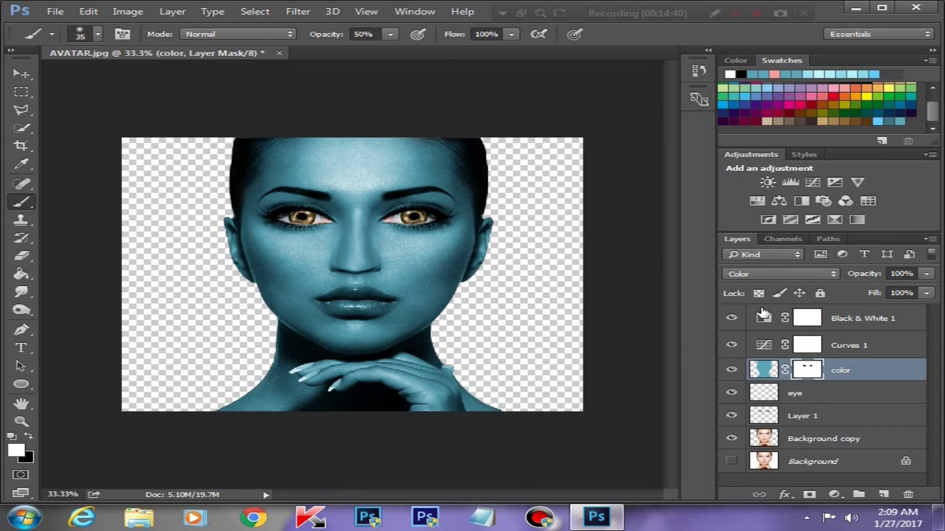
# Brighten the image by bending the Curves 1 curve upward.
pyautogui.doubleClick(770, 344)
pyautogui.moveTo(627, 337); pyautogui.dragTo(620, 339)
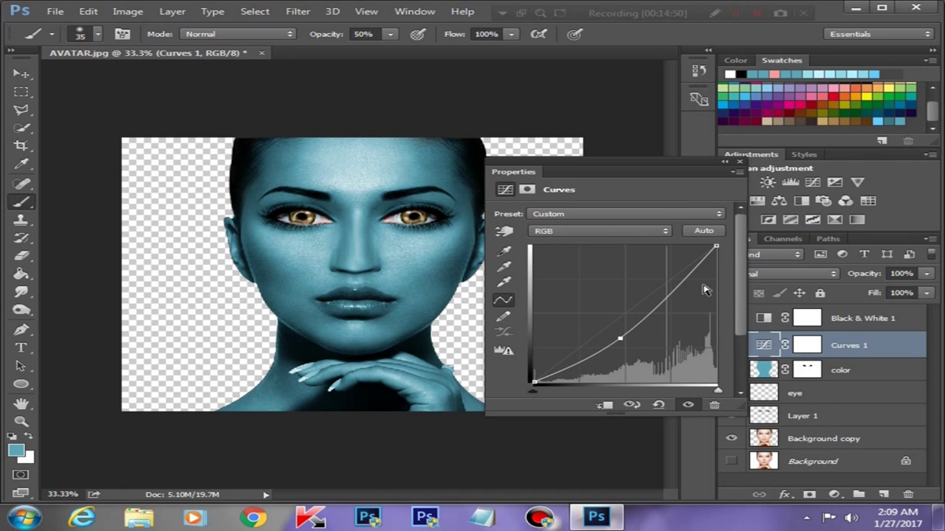
pyautogui.click(739, 161)
# Set Black & White 1 to Cyans -16 and Blues 228, then reselect the color layer's mask.
pyautogui.doubleClick(764, 318)
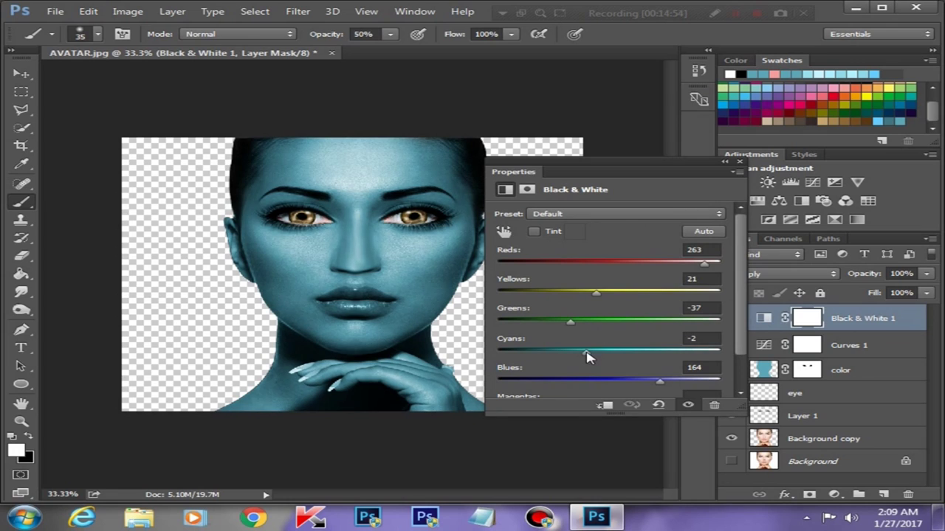
pyautogui.moveTo(587, 358); pyautogui.dragTo(580, 355)
pyautogui.moveTo(659, 382); pyautogui.dragTo(688, 383)
pyautogui.moveTo(577, 352); pyautogui.dragTo(580, 354)
pyautogui.click(740, 162)
pyautogui.hotkey('ctrl', '+')
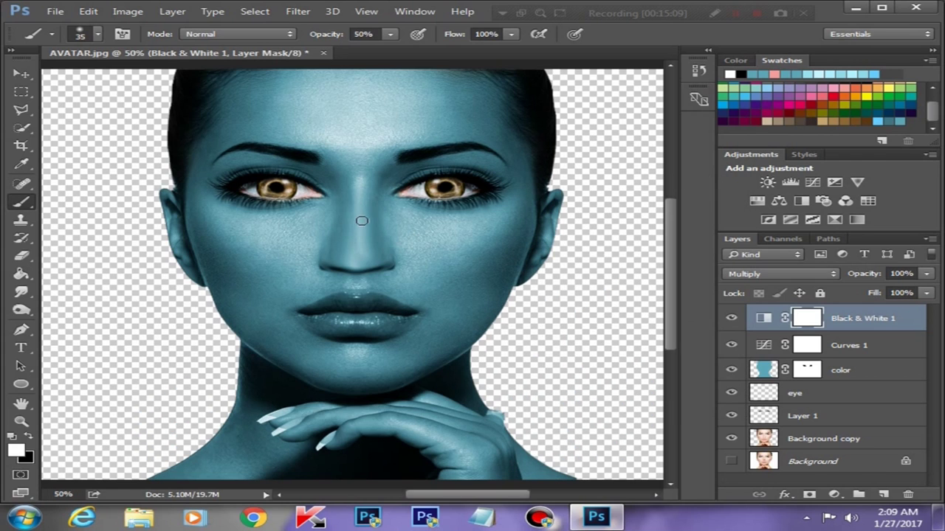
pyautogui.click(807, 372)
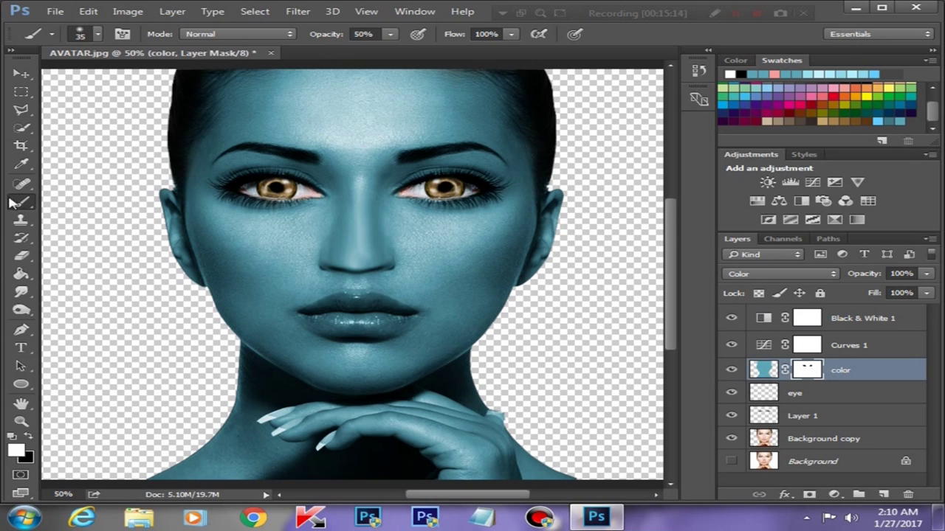
# Reveal soft pink along the lower lip with a size-40 brush at 22% opacity.
pyautogui.hotkey('ctrl', '+')
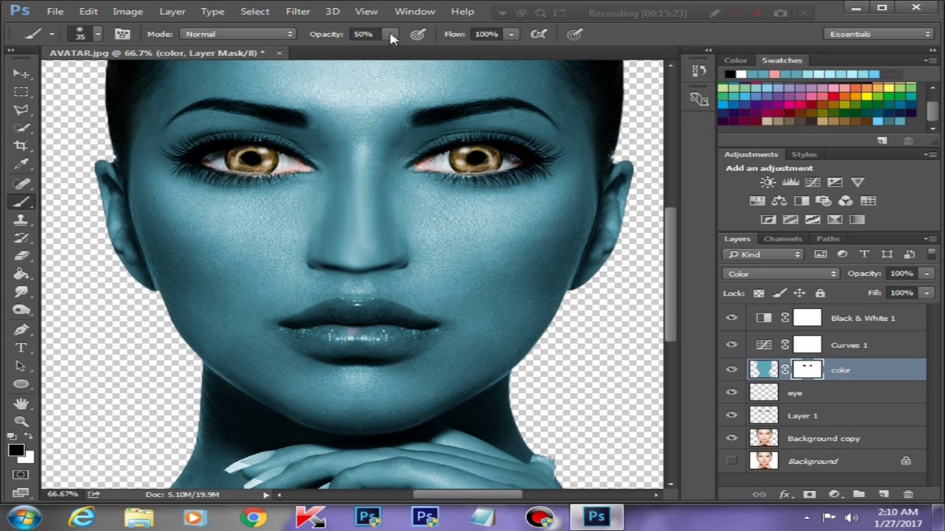
pyautogui.moveTo(392, 39); pyautogui.dragTo(361, 81)
pyautogui.press(']')
pyautogui.moveTo(338, 334)
pyautogui.mouseDown()
pyautogui.moveTo(373, 334)
pyautogui.moveTo(319, 333)
pyautogui.moveTo(384, 334)
pyautogui.moveTo(307, 333)
pyautogui.mouseUp()
pyautogui.hotkey('ctrl', '-')
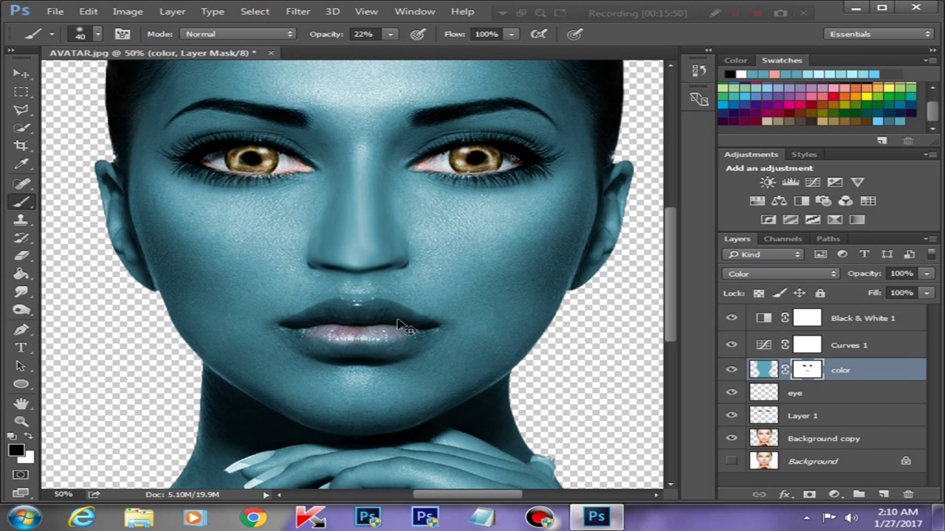
pyautogui.hotkey('ctrl', '-')
pyautogui.hotkey('ctrl', '+')
pyautogui.hotkey('ctrl', '+')
pyautogui.moveTo(355, 332); pyautogui.dragTo(382, 333)
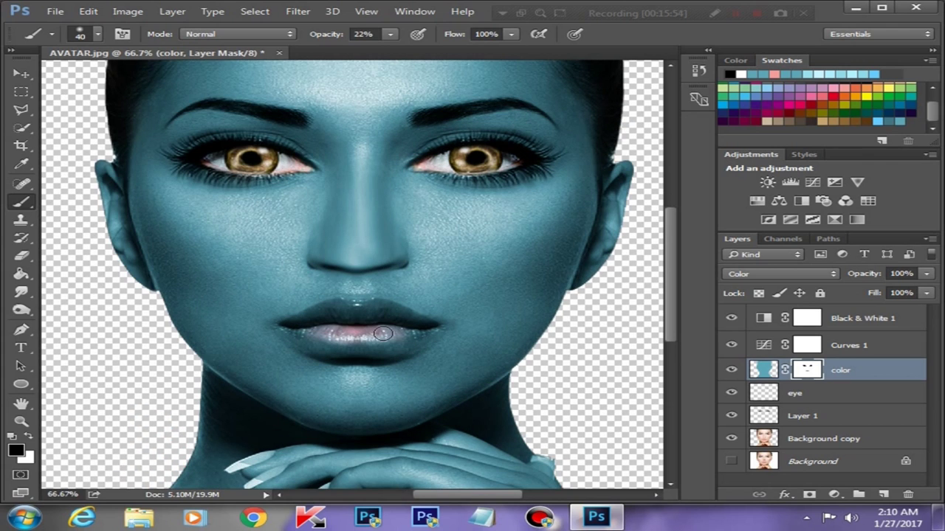
# Tint the bottom edge of the nose reddish with a small brush at 29–59% opacity.
pyautogui.press(']')
pyautogui.press(']')
pyautogui.press('0')
pyautogui.press('8')
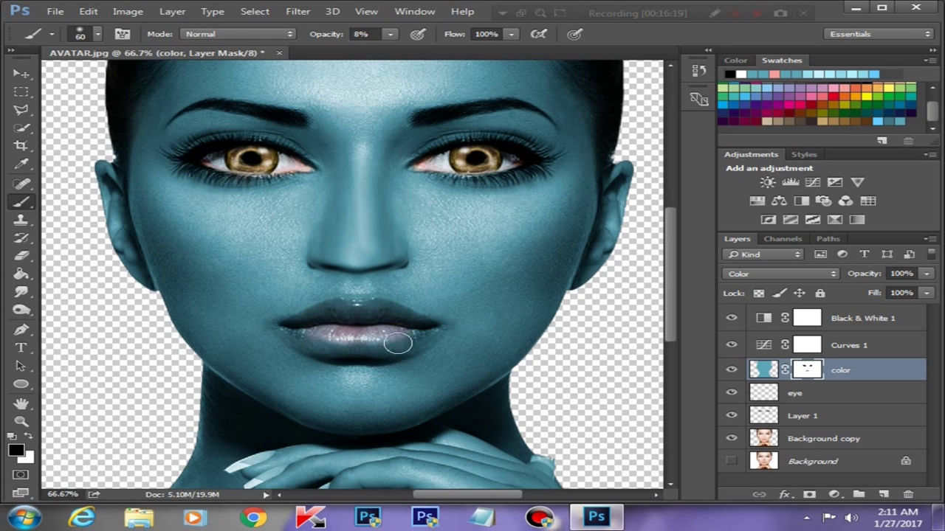
pyautogui.hotkey('ctrl', '-')
pyautogui.hotkey('ctrl', '+')
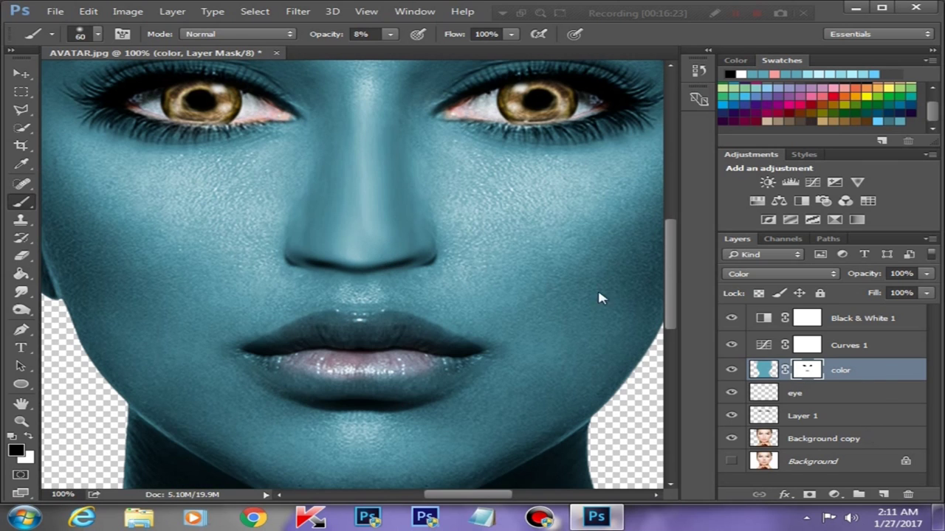
pyautogui.press('[')
pyautogui.press('[')
pyautogui.press('[')
pyautogui.moveTo(390, 34); pyautogui.dragTo(410, 48)
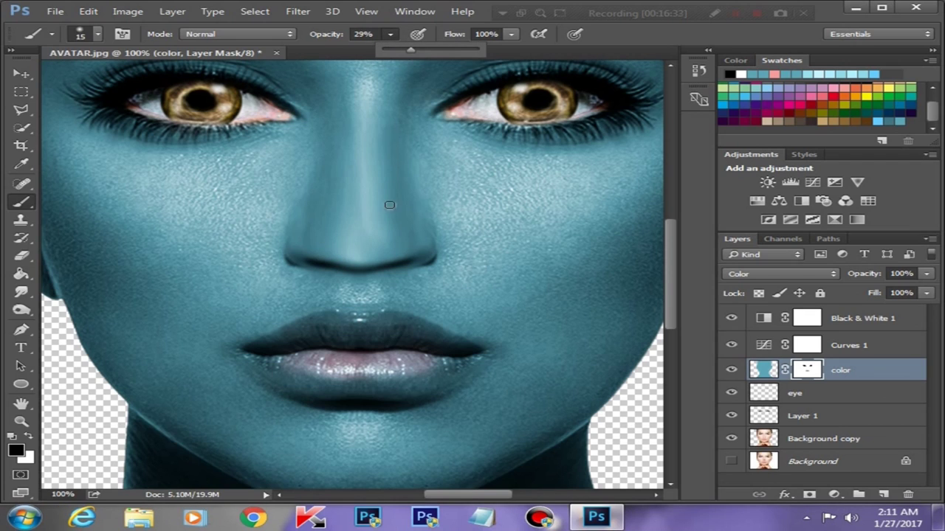
pyautogui.moveTo(314, 260); pyautogui.dragTo(358, 264)
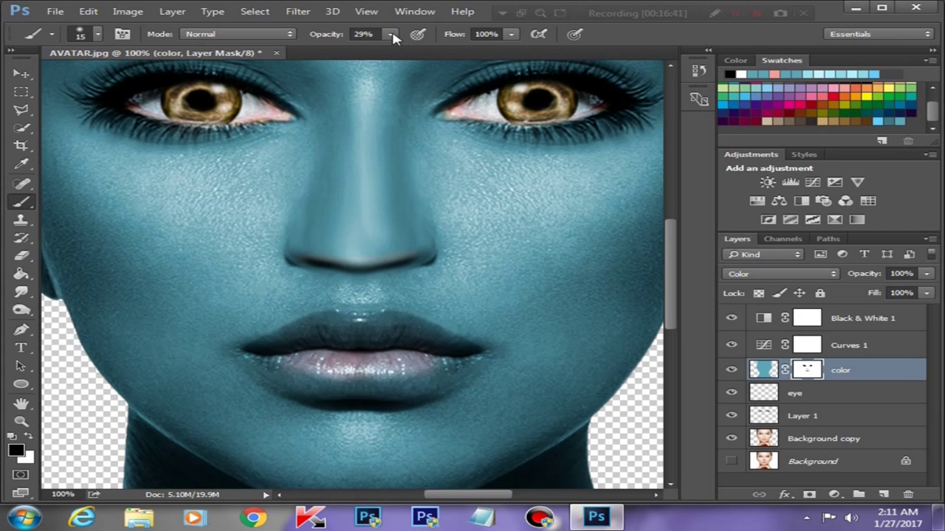
pyautogui.moveTo(393, 37); pyautogui.dragTo(418, 52)
pyautogui.click(390, 34)
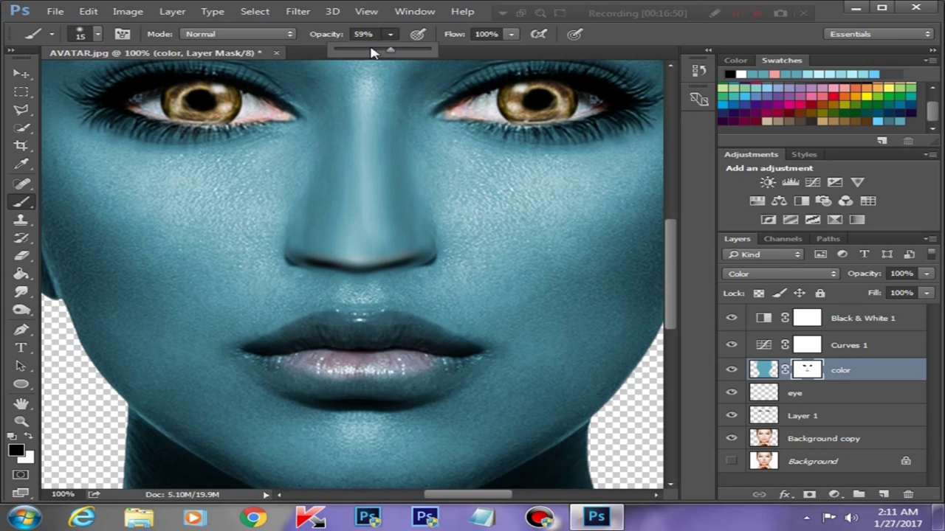
pyautogui.press(']')
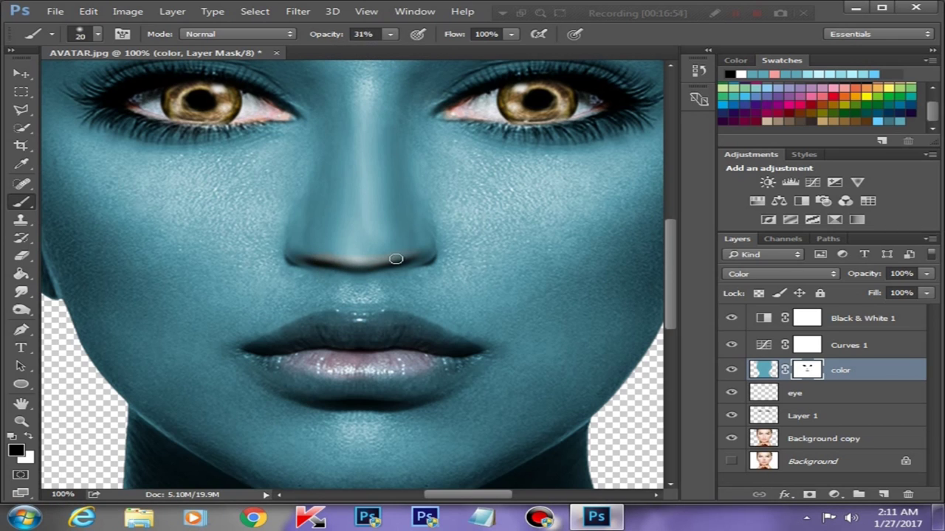
pyautogui.hotkey('ctrl', '-')
pyautogui.hotkey('ctrl', '-')
pyautogui.hotkey('ctrl', '-')
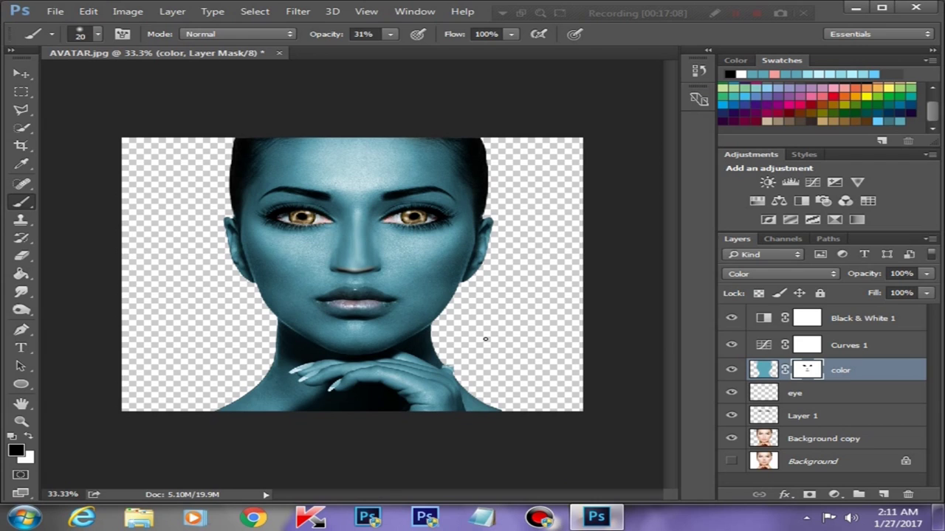
# Add a Color Balance adjustment with Midtones Blue +16 and a slight green shift, toggling it to compare.
pyautogui.click(854, 318)
pyautogui.click(834, 495)
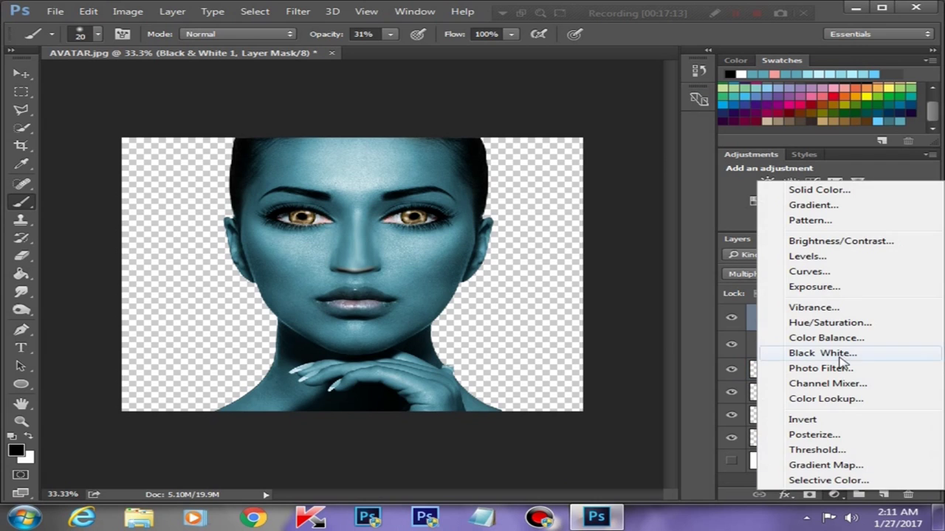
pyautogui.click(820, 283)
pyautogui.click(603, 291)
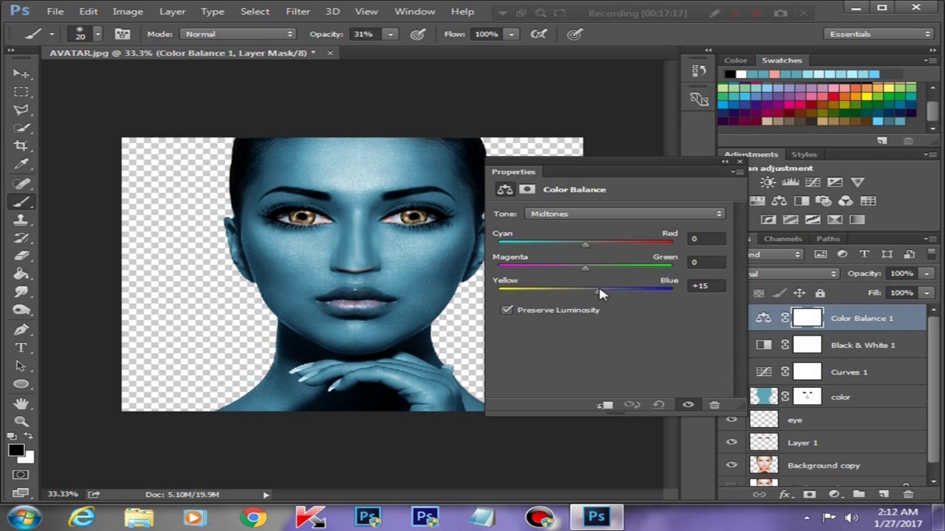
pyautogui.moveTo(585, 267); pyautogui.dragTo(576, 267)
pyautogui.click(739, 161)
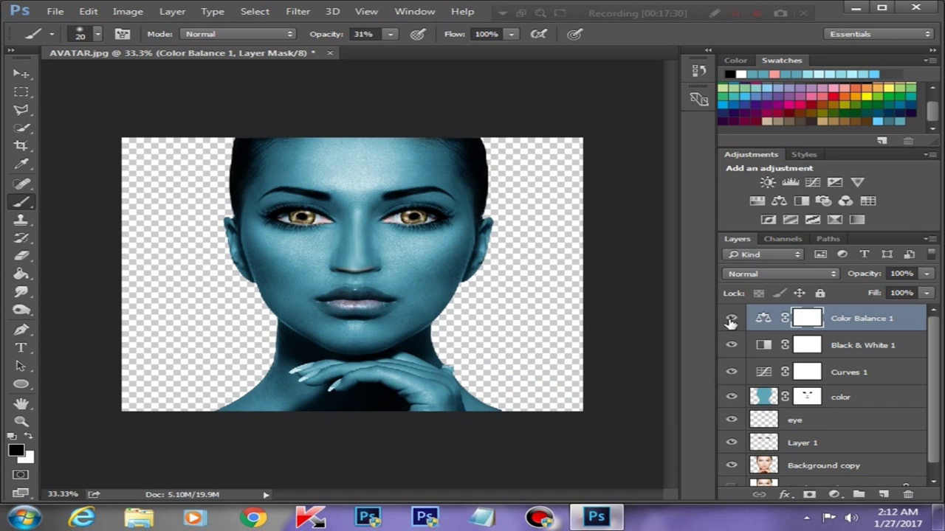
pyautogui.click(730, 319)
pyautogui.click(730, 319)
# Inspect the cooler colour up close and add a new empty Layer 2 on top.
pyautogui.hotkey('ctrl', '+')
pyautogui.hotkey('ctrl', '-')
pyautogui.click(883, 495)
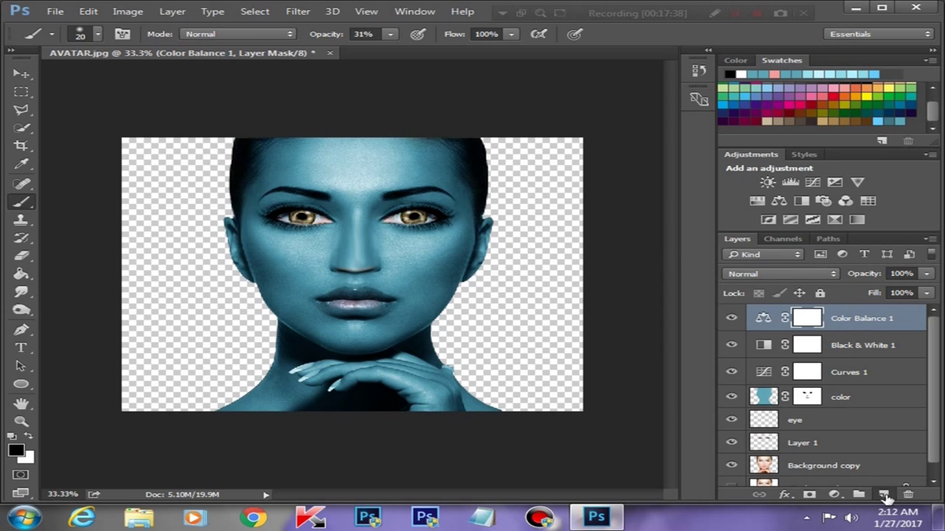
# Place avatar-mask.png from the PS tut folder as an embedded image.
pyautogui.click(52, 12)
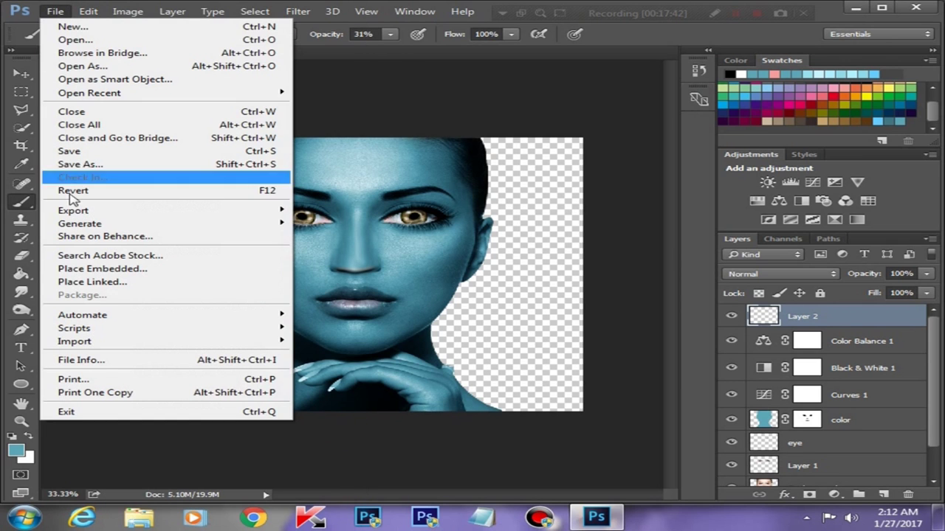
pyautogui.click(110, 268)
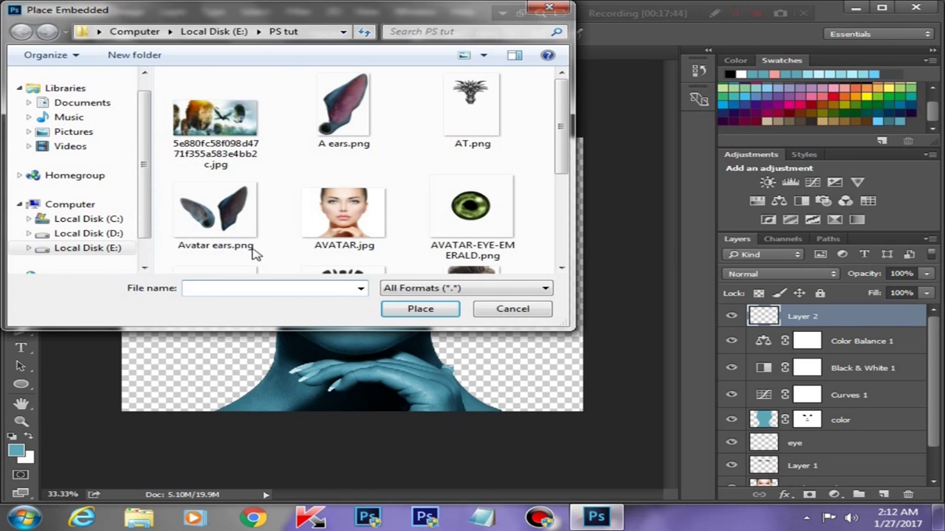
pyautogui.scroll(-2, 274, 174)
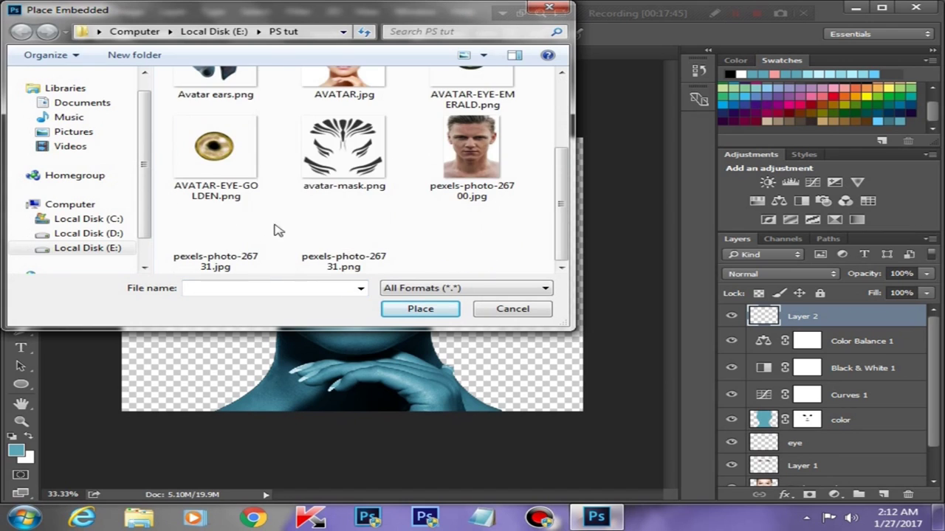
pyautogui.click(316, 178)
pyautogui.click(432, 310)
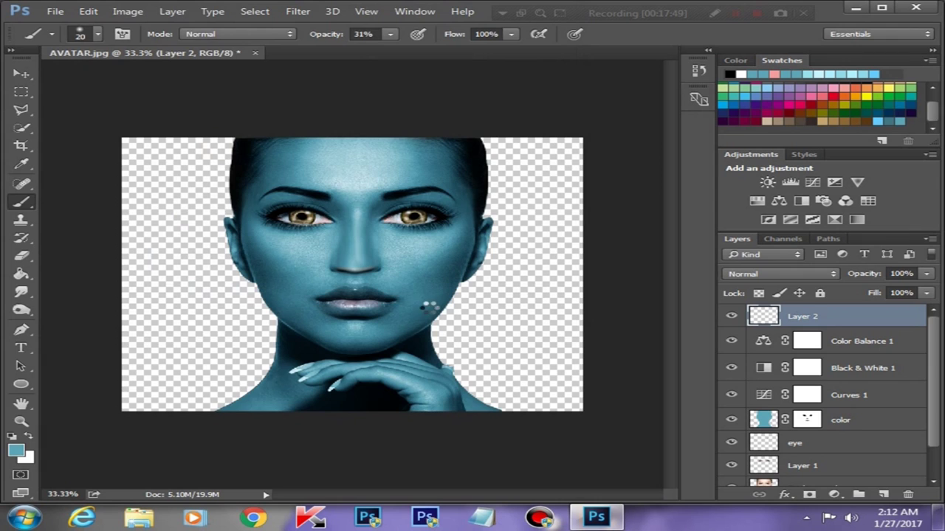
# Stretch the avatar-mask stripes wider and taller down to the chin, then commit the placement.
pyautogui.moveTo(404, 183); pyautogui.dragTo(404, 191)
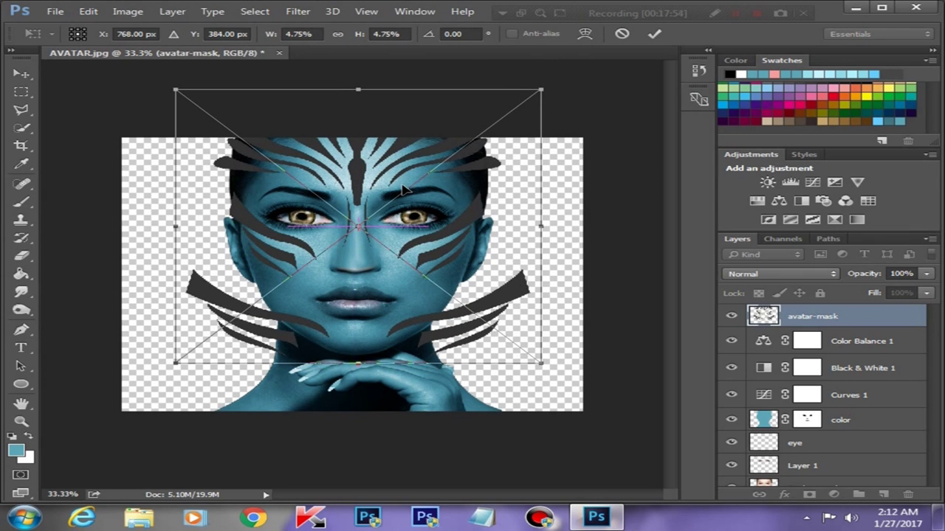
pyautogui.moveTo(358, 363); pyautogui.dragTo(358, 397)
pyautogui.moveTo(402, 230); pyautogui.dragTo(401, 206)
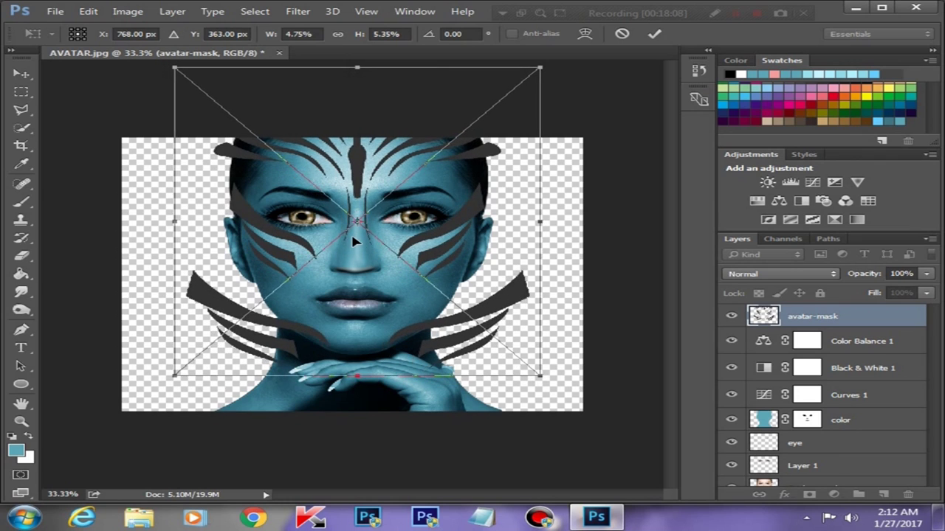
pyautogui.moveTo(538, 220); pyautogui.dragTo(545, 216)
pyautogui.moveTo(173, 222); pyautogui.dragTo(168, 222)
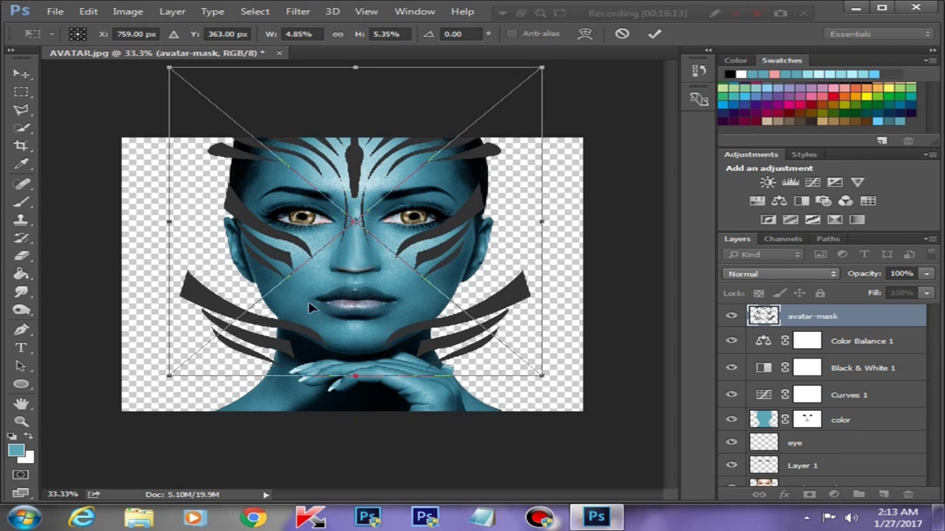
pyautogui.moveTo(540, 222); pyautogui.dragTo(541, 220)
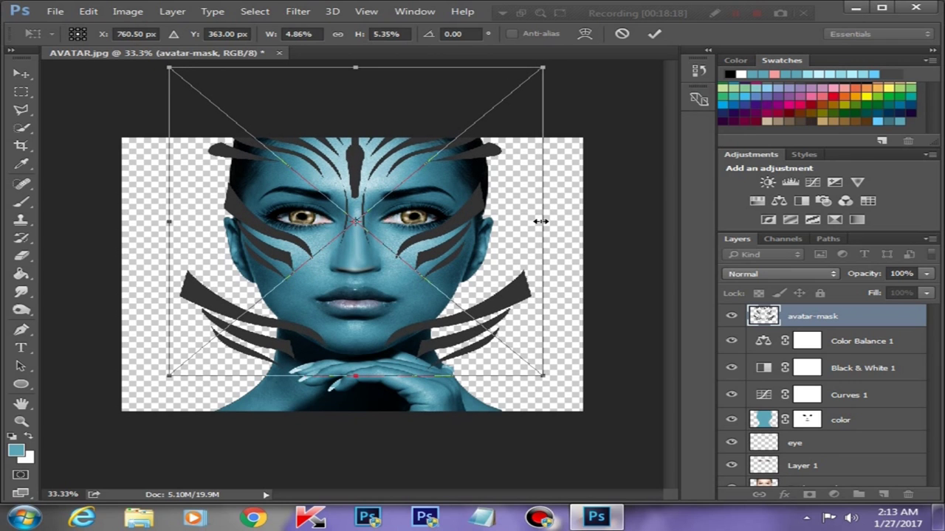
pyautogui.moveTo(543, 371); pyautogui.dragTo(553, 379)
pyautogui.moveTo(169, 380); pyautogui.dragTo(159, 403)
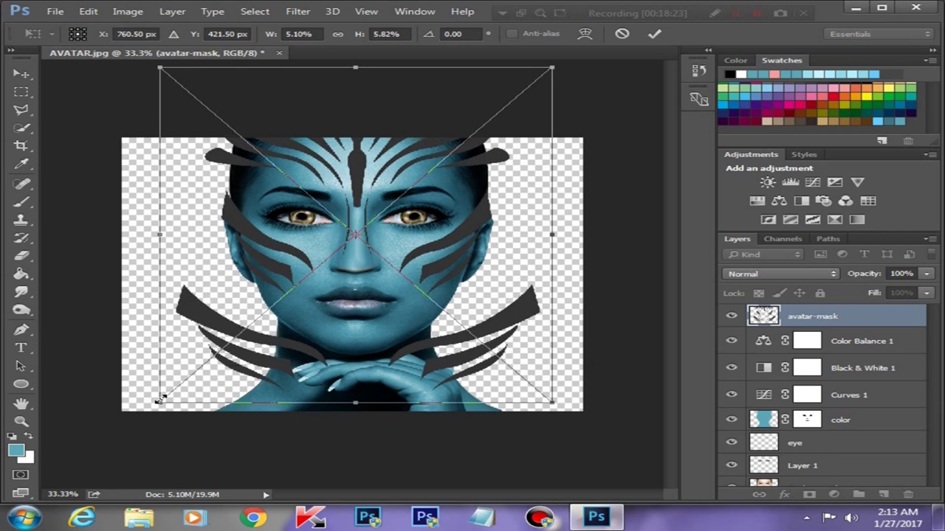
pyautogui.moveTo(556, 403); pyautogui.dragTo(558, 407)
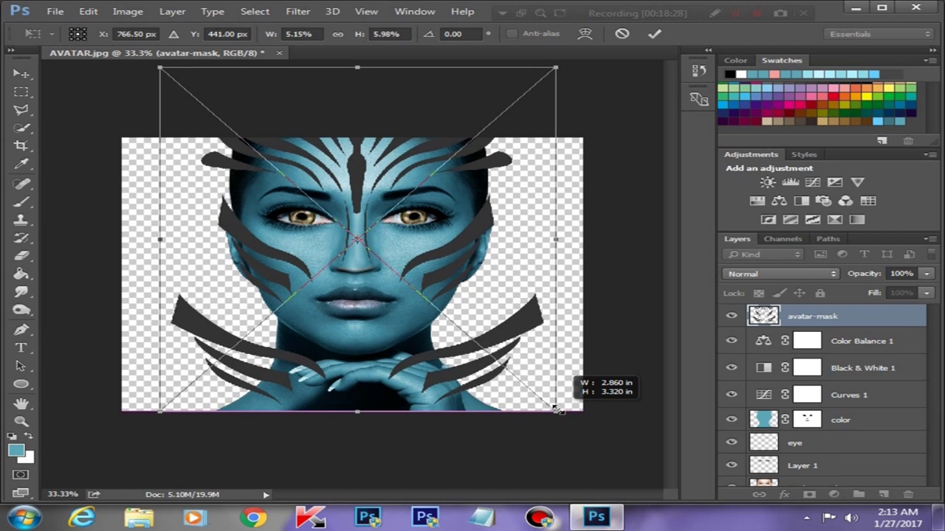
pyautogui.press('b')
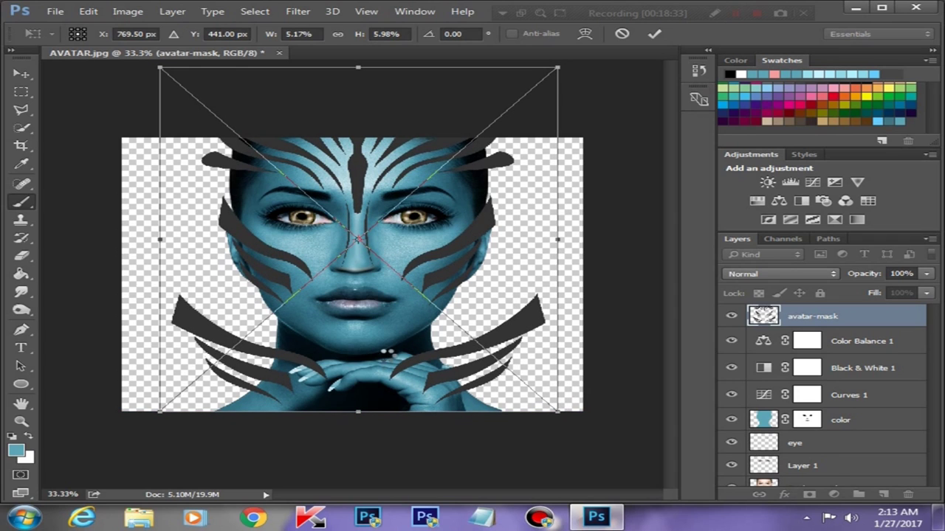
pyautogui.press('Return')
pyautogui.click(30, 75)
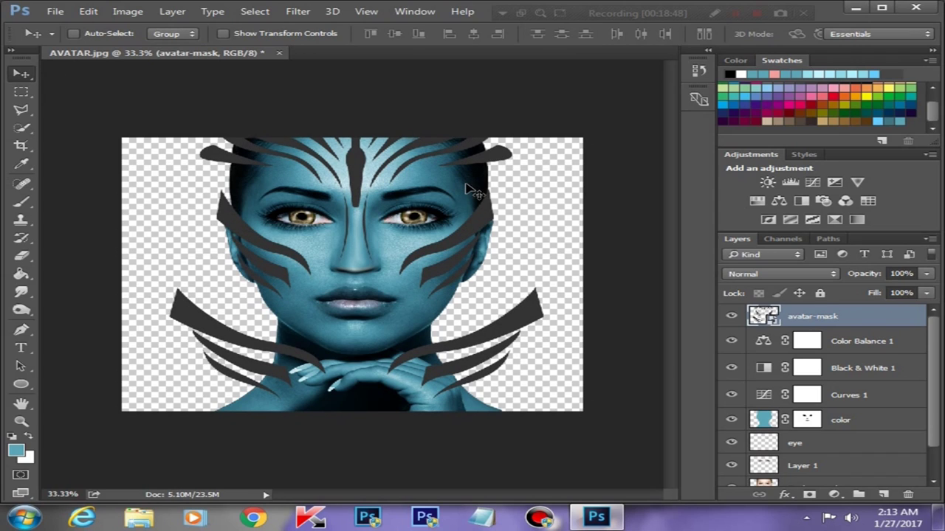
# Rasterize the avatar-mask layer and set its blend mode to Soft Light.
pyautogui.rightClick(852, 319)
pyautogui.click(564, 307)
pyautogui.click(761, 275)
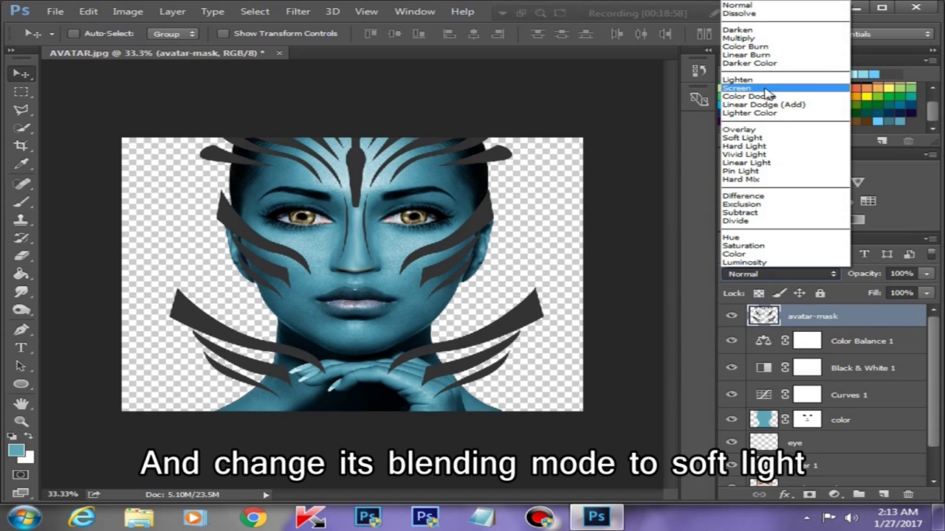
pyautogui.click(747, 138)
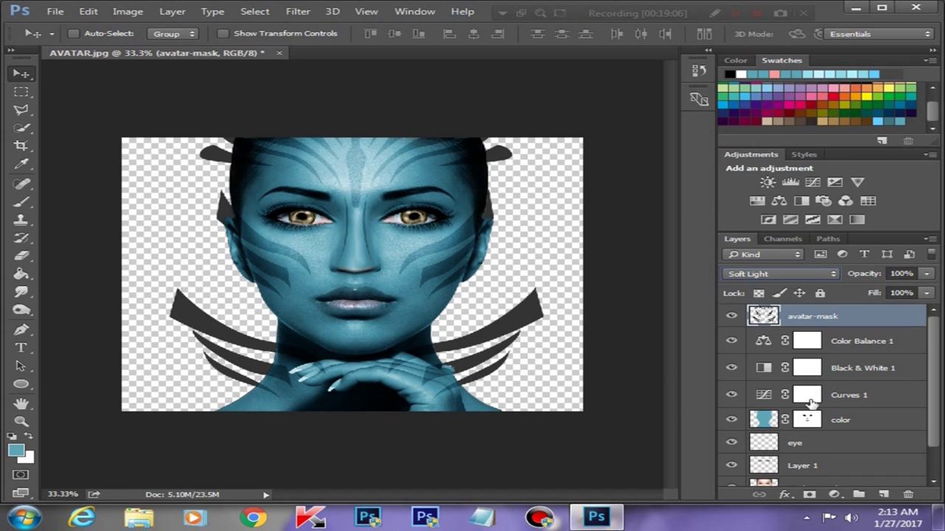
# Load Layer 1's figure outline as a selection and return to the avatar-mask layer.
pyautogui.scroll(-1, 812, 420)
pyautogui.scroll(1, 796, 420)
pyautogui.scroll(-1, 793, 424)
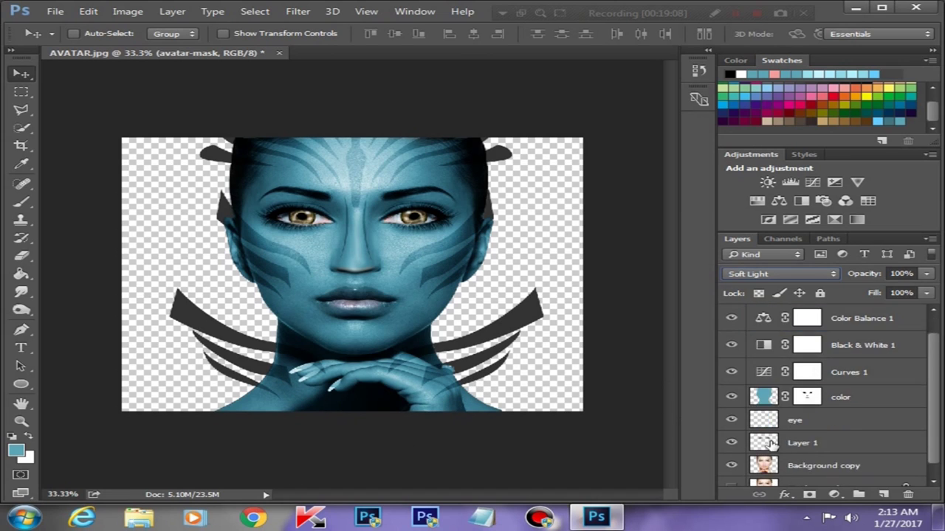
pyautogui.keyDown('ctrl'); pyautogui.click(765, 468); pyautogui.keyUp('ctrl')
pyautogui.scroll(1, 782, 384)
pyautogui.click(797, 316)
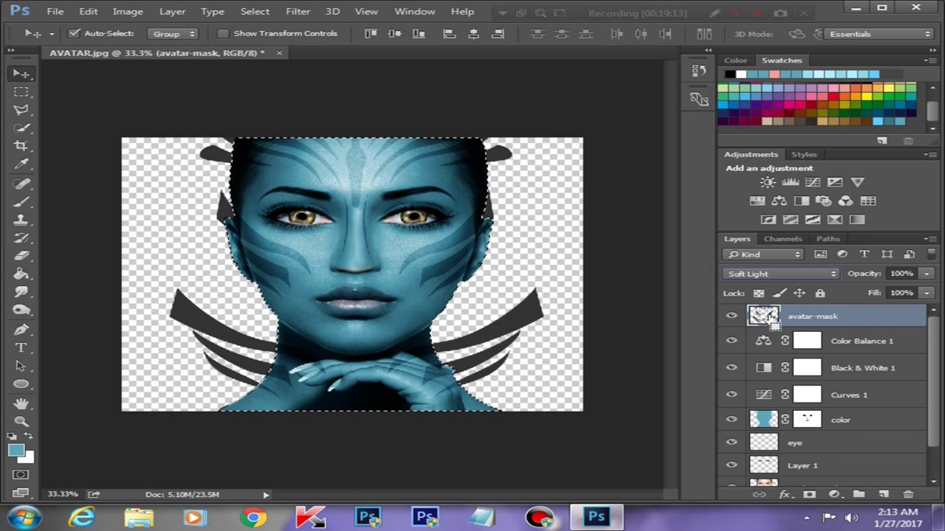
# Invert the selection and delete the stripe pieces outside the figure.
pyautogui.click(22, 127)
pyautogui.rightClick(367, 203)
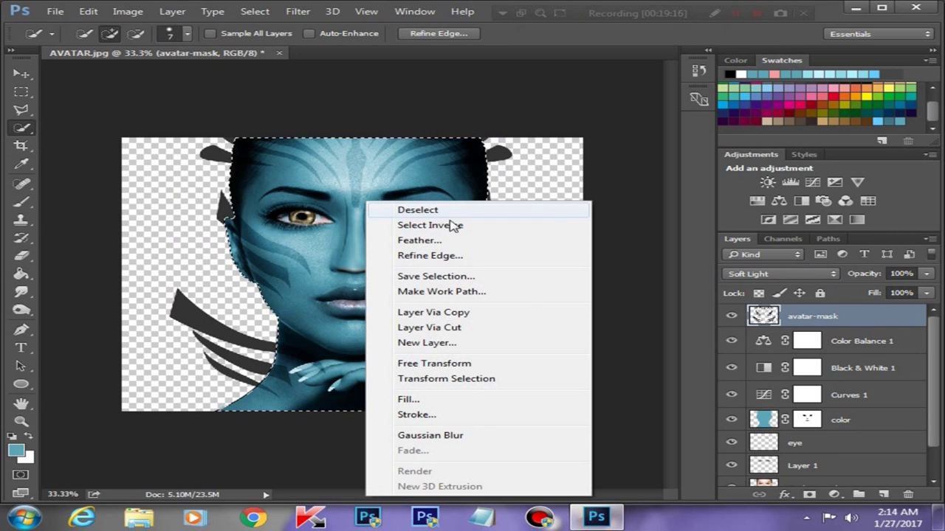
pyautogui.click(447, 223)
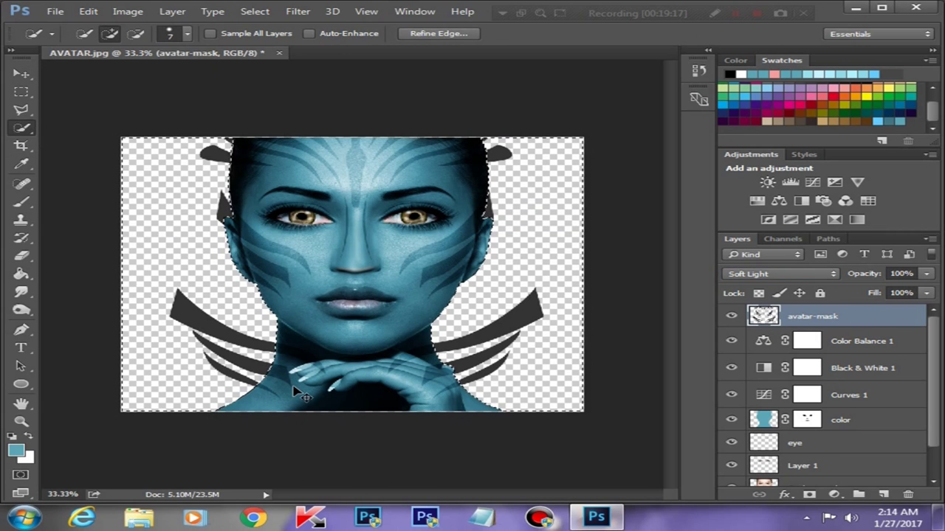
pyautogui.press('Delete')
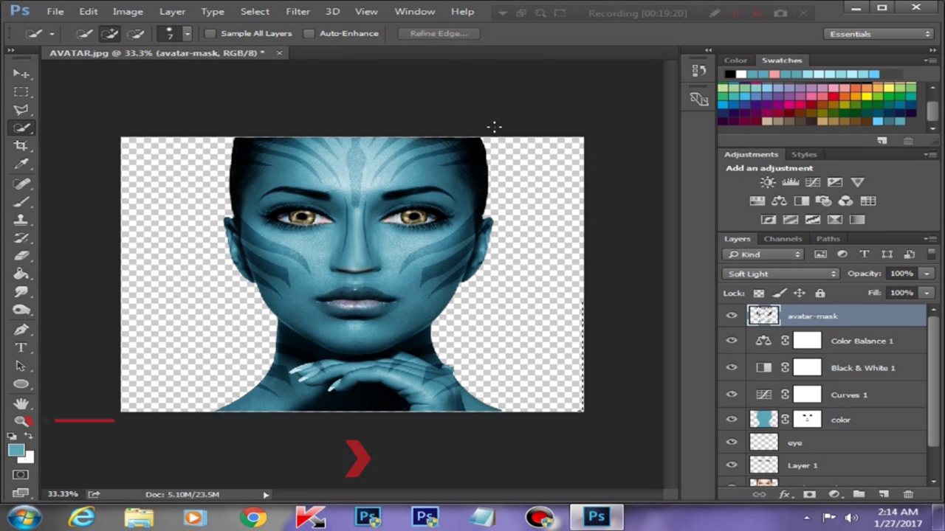
# Set up the Eraser at 18% opacity and size 100 to fade stripes at the face edges.
pyautogui.hotkey('ctrl', '+')
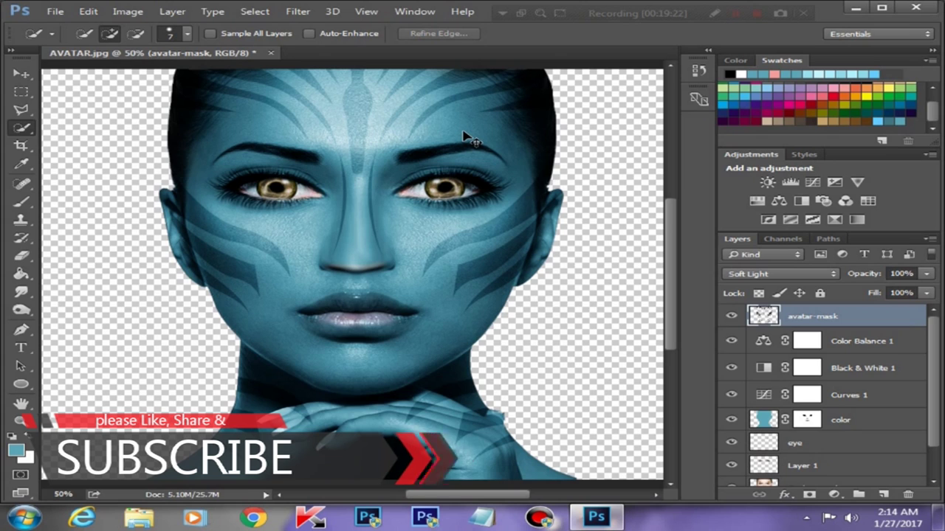
pyautogui.scroll(-3, 435, 259)
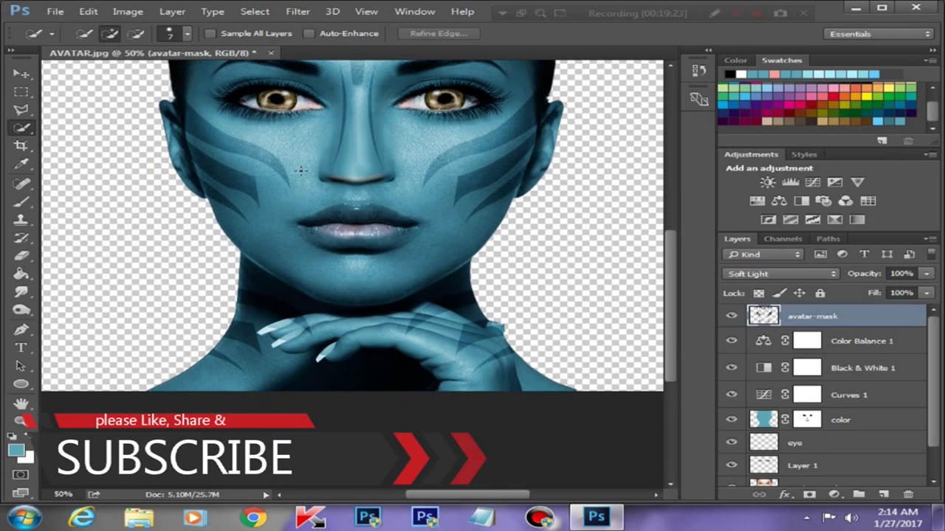
pyautogui.press('e')
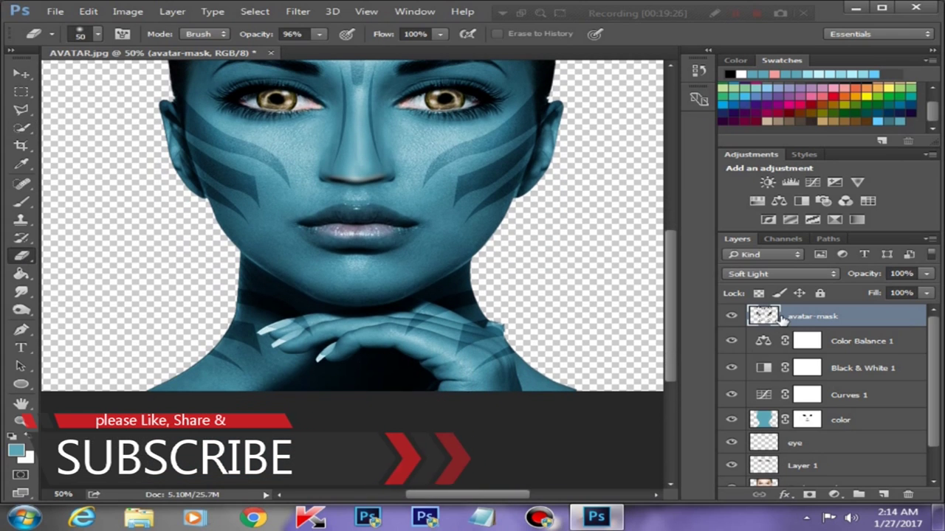
pyautogui.press(']')
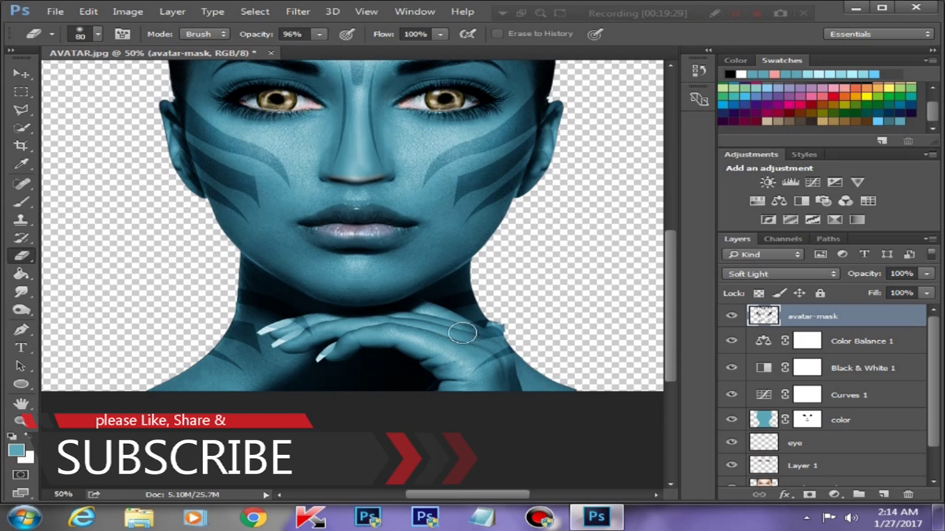
pyautogui.press(']')
pyautogui.press(']')
pyautogui.hotkey('ctrl', '-')
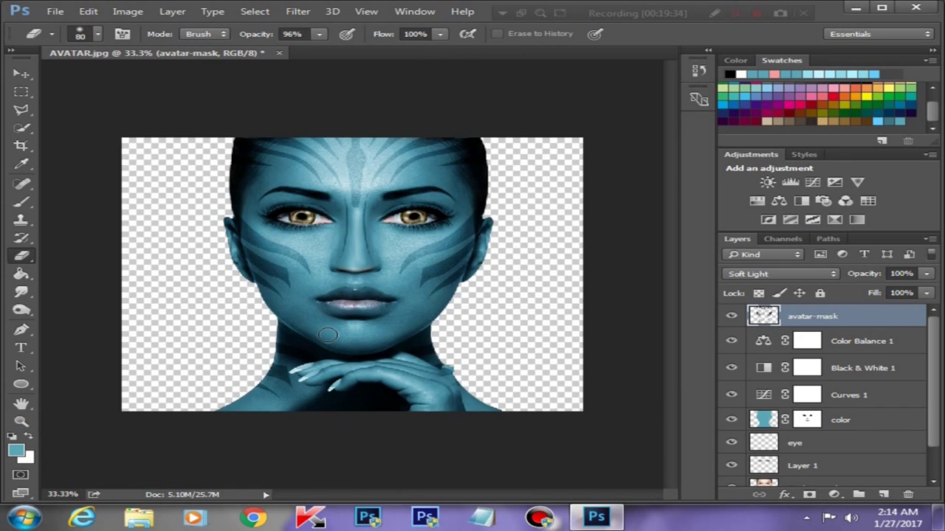
pyautogui.hotkey('ctrl', '+')
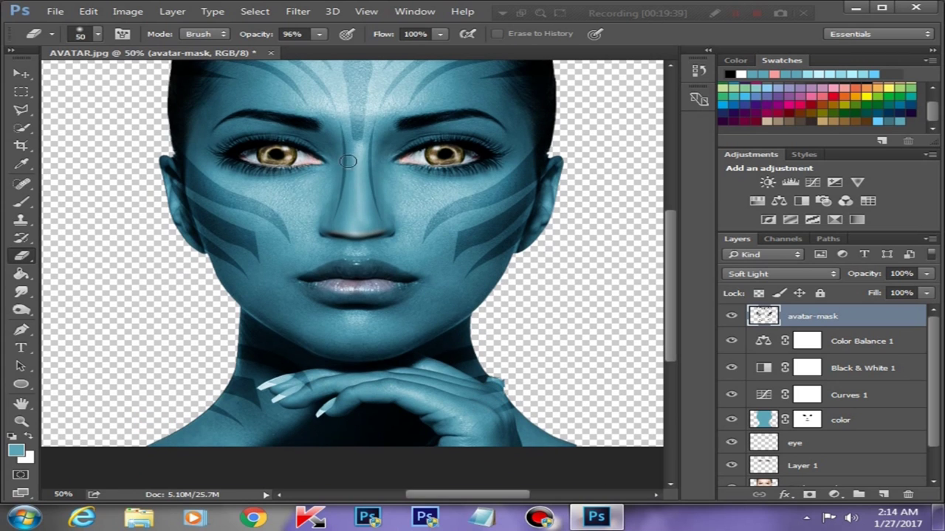
pyautogui.press('1')
pyautogui.press('8')
pyautogui.press(']')
pyautogui.press(']')
pyautogui.press(']')
pyautogui.hotkey('ctrl', '-')
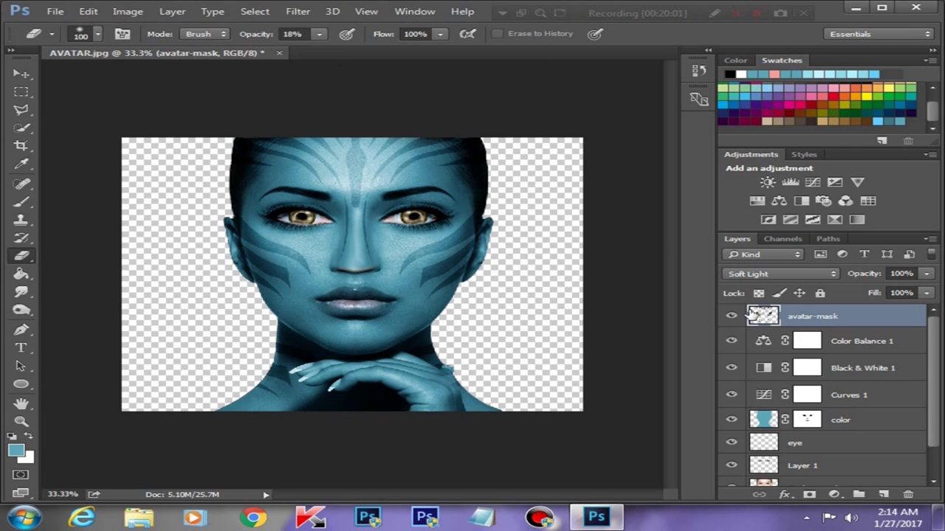
# Apply a Gaussian Blur of about 2.5 pixels to the avatar-mask stripe layer.
pyautogui.click(297, 11)
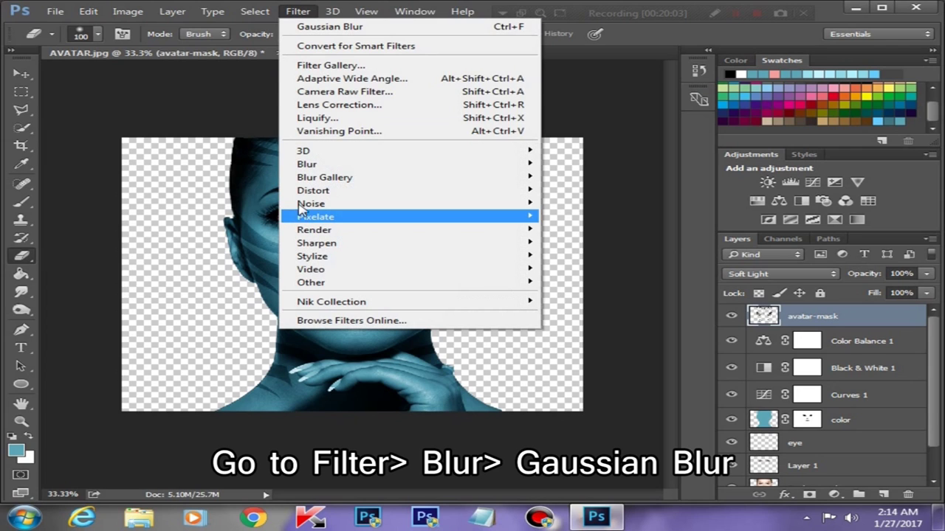
pyautogui.moveTo(307, 164)
pyautogui.click(596, 219)
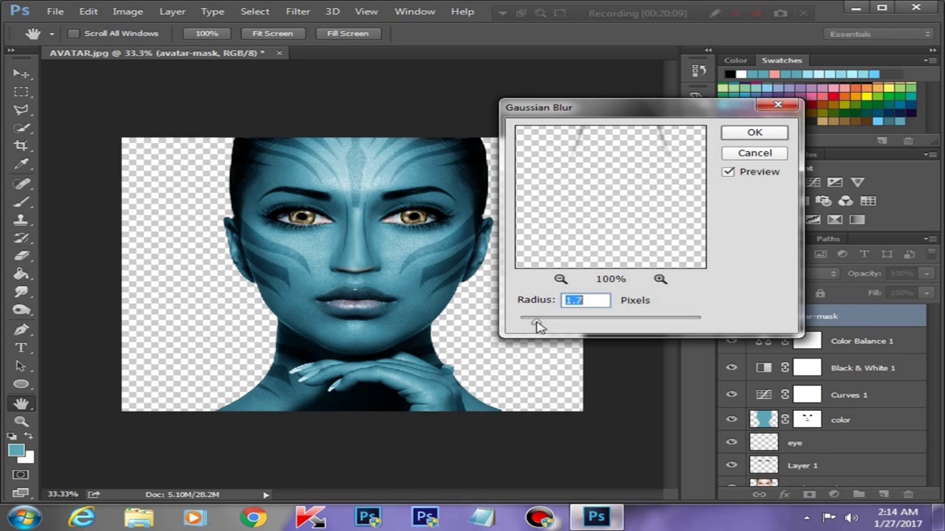
pyautogui.moveTo(536, 325); pyautogui.dragTo(544, 326)
pyautogui.click(748, 134)
# Switch back to the Eraser and zoom in to inspect the blurred stripes on the face.
pyautogui.press('e')
pyautogui.hotkey('shift', 'alt', 'f')
pyautogui.hotkey('ctrl', '+')
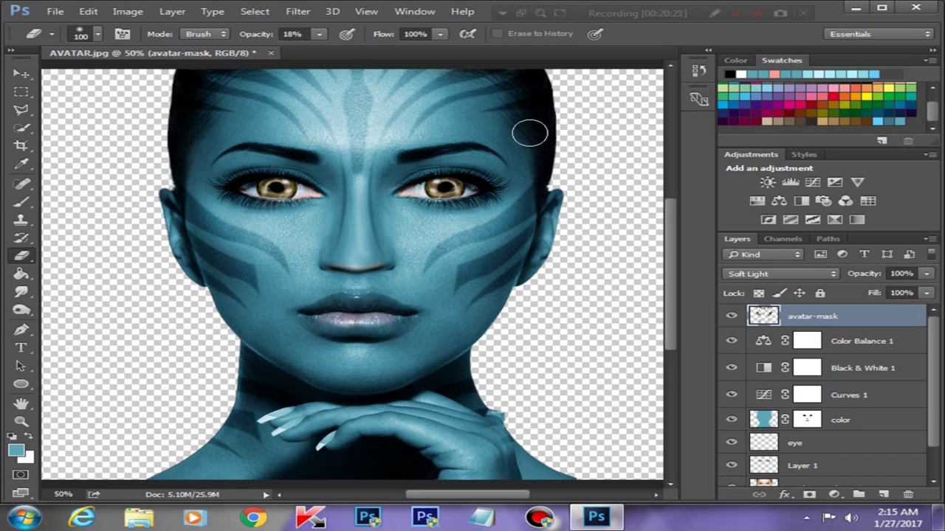
pyautogui.hotkey('ctrl', '-')
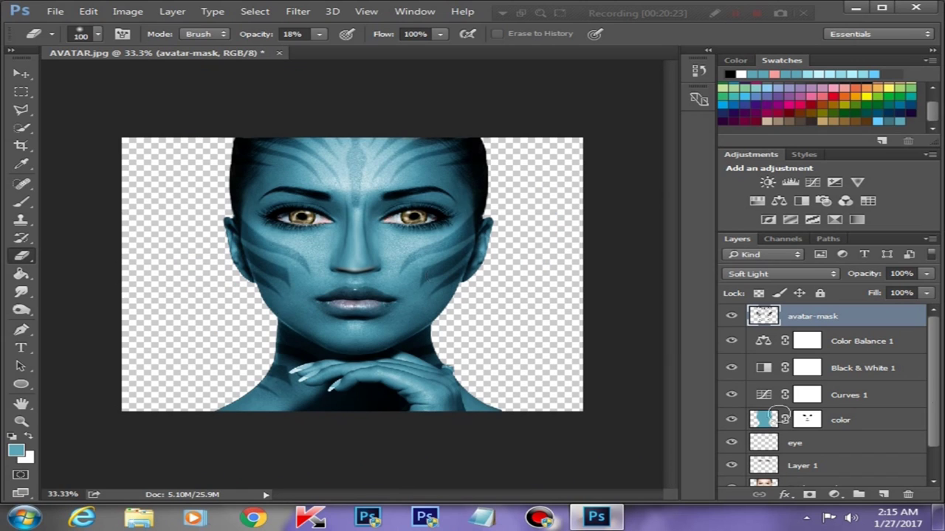
# Add a new layer and place Avatar ears.png onto the portrait, committing it.
pyautogui.click(882, 495)
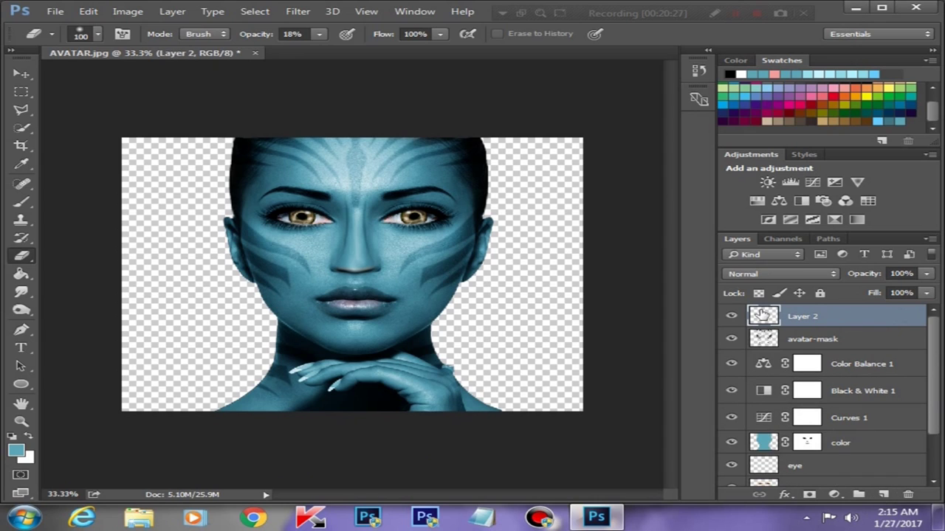
pyautogui.click(53, 11)
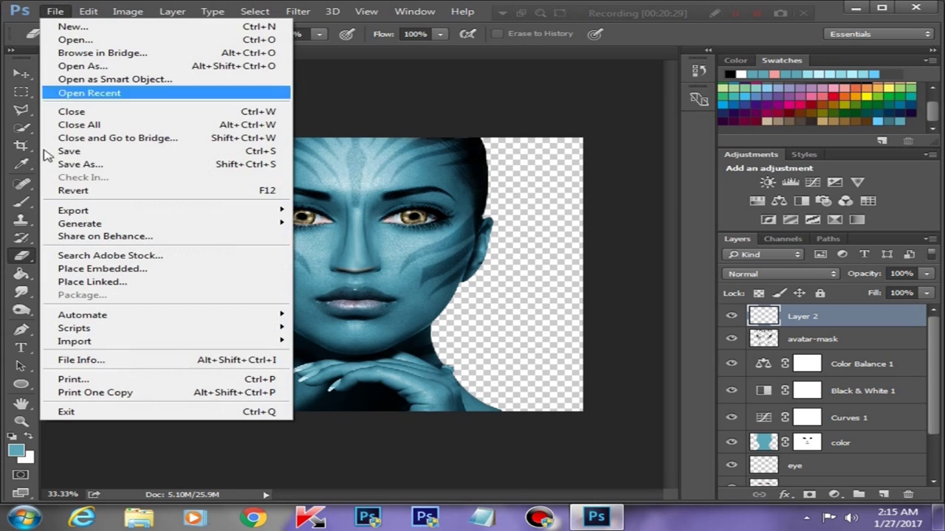
pyautogui.click(113, 270)
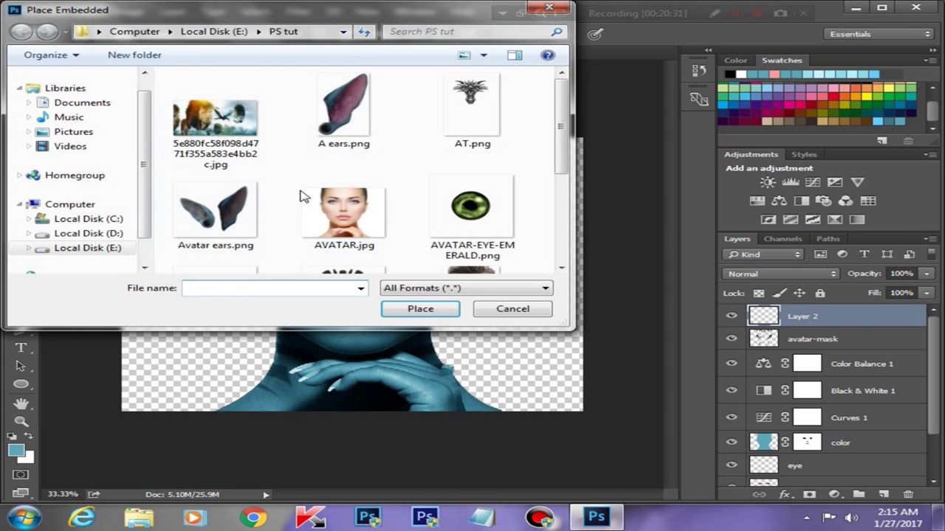
pyautogui.click(218, 210)
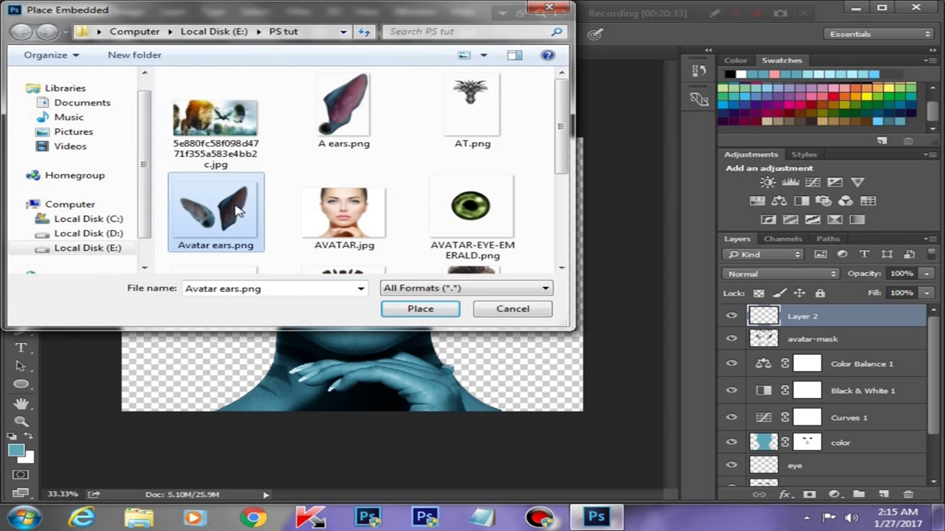
pyautogui.scroll(-3, 222, 163)
pyautogui.scroll(1, 227, 129)
pyautogui.click(417, 309)
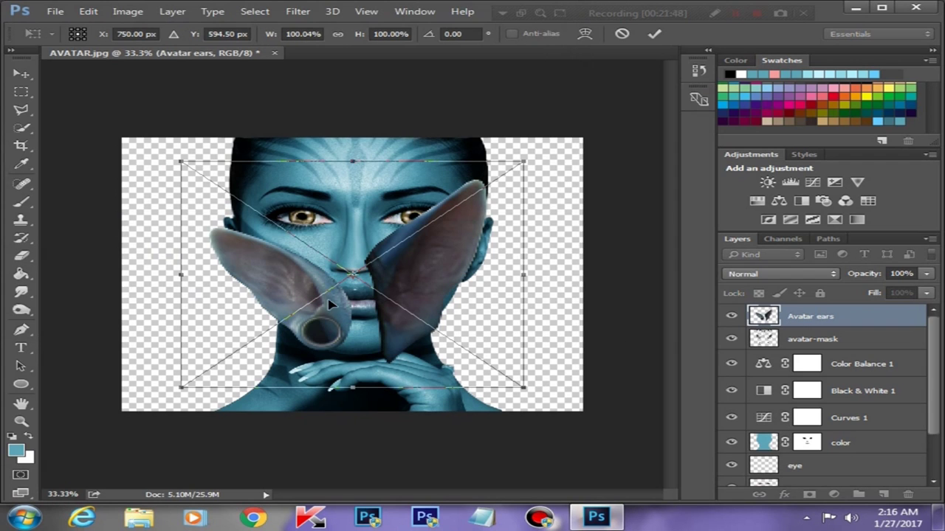
pyautogui.press('Return')
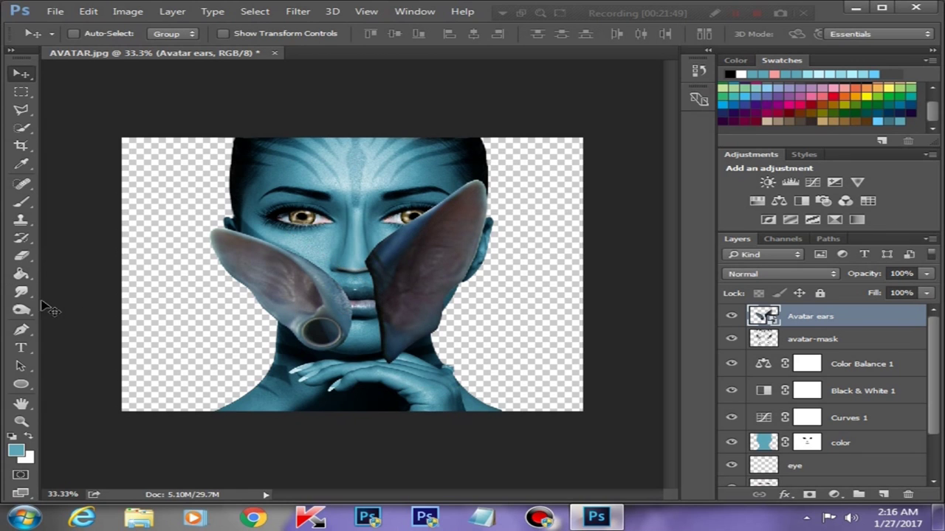
# Rasterize the ears layer and erase the left ear with a soft size-150 Eraser.
pyautogui.click(22, 256)
pyautogui.rightClick(298, 297)
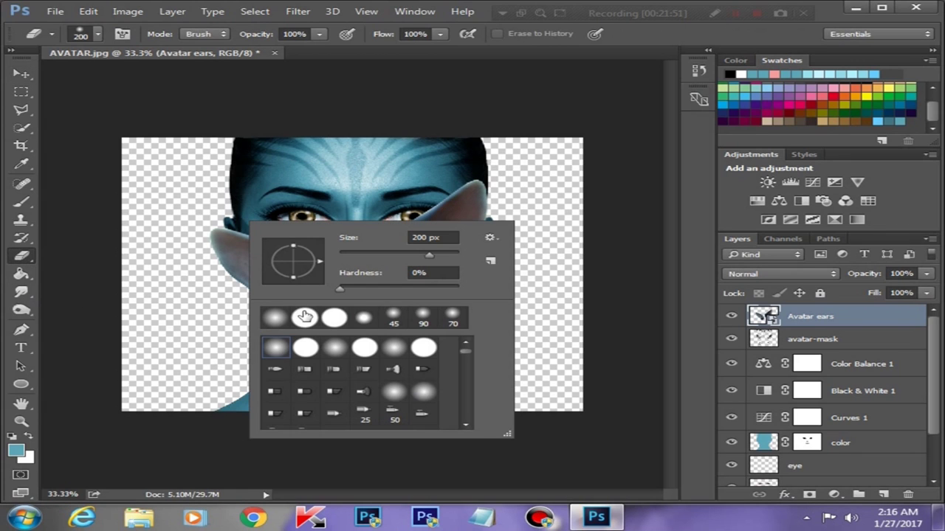
pyautogui.doubleClick(304, 316)
pyautogui.click(126, 281)
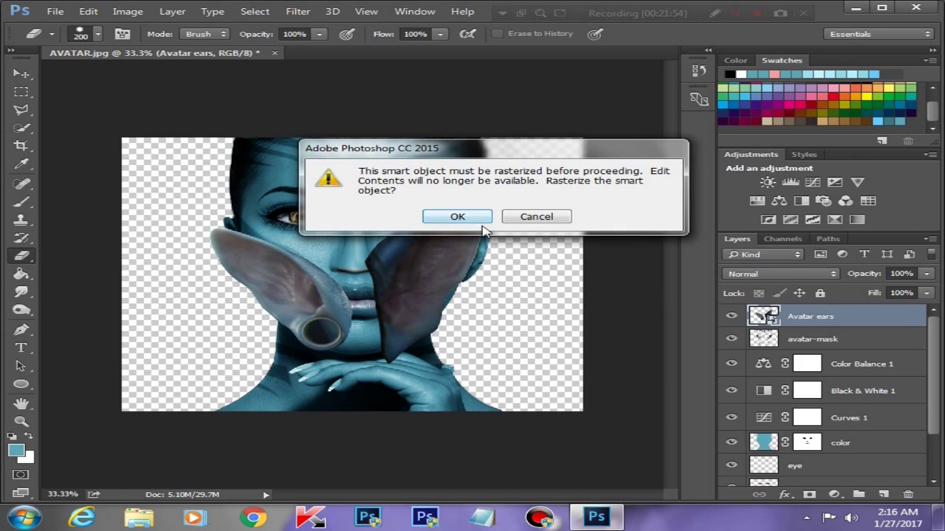
pyautogui.click(472, 220)
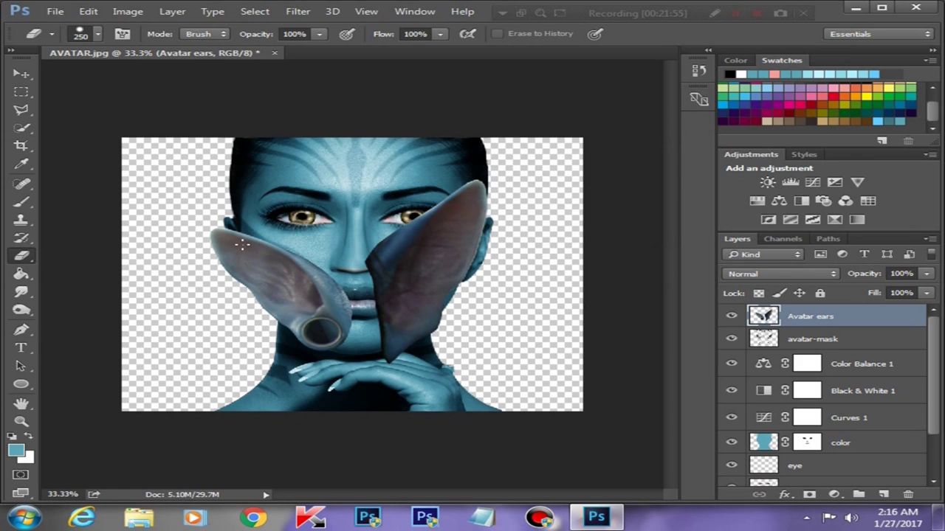
pyautogui.press('[')
pyautogui.press('[')
pyautogui.press('[')
pyautogui.moveTo(243, 246)
pyautogui.mouseDown()
pyautogui.moveTo(298, 305)
pyautogui.moveTo(337, 327)
pyautogui.mouseUp()
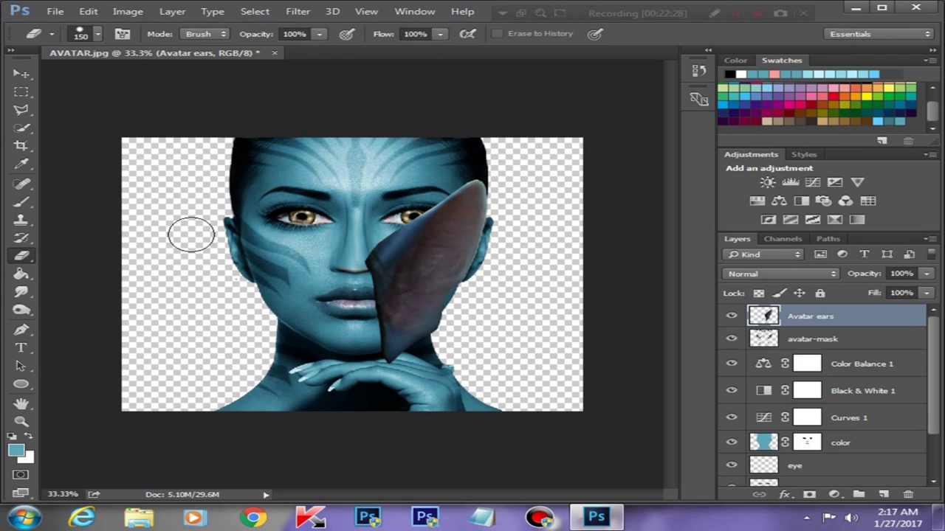
# Move the ear right and scale it to about 58%, checking fit at reduced opacity.
pyautogui.press('v')
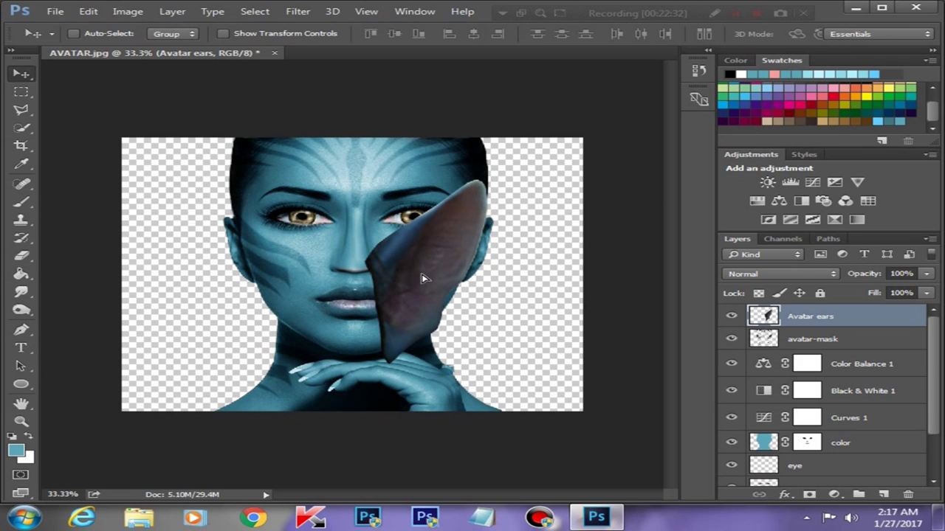
pyautogui.moveTo(421, 274); pyautogui.dragTo(506, 253)
pyautogui.hotkey('ctrl', 't')
pyautogui.moveTo(549, 338)
pyautogui.mouseDown()
pyautogui.moveTo(519, 300)
pyautogui.moveTo(521, 316)
pyautogui.mouseUp()
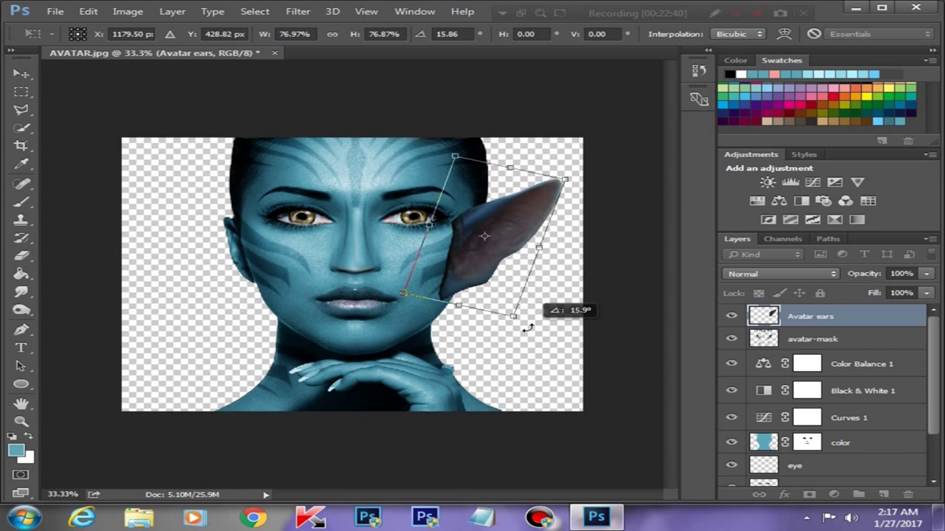
pyautogui.moveTo(564, 179)
pyautogui.mouseDown()
pyautogui.moveTo(543, 208)
pyautogui.moveTo(528, 310)
pyautogui.mouseUp()
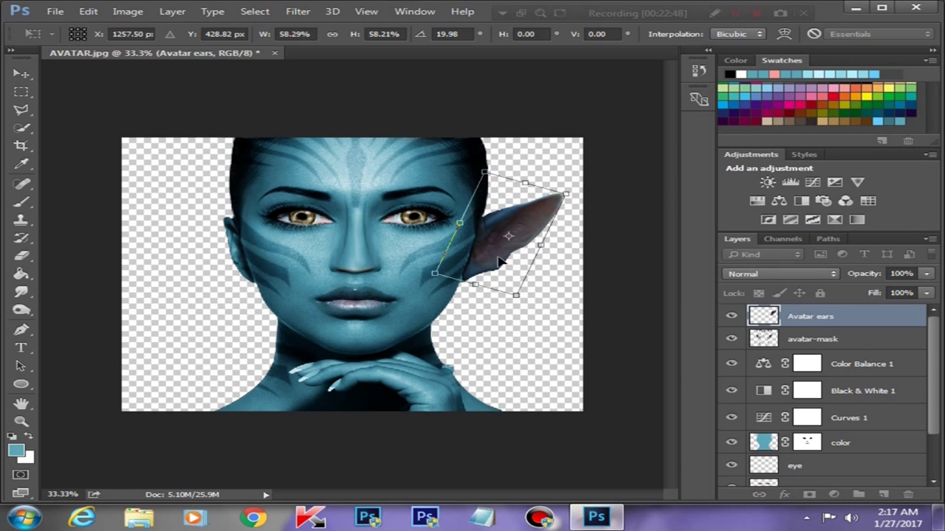
pyautogui.hotkey('ctrl', '+')
pyautogui.hscroll(2, 501, 245)
pyautogui.moveTo(926, 274); pyautogui.dragTo(882, 290)
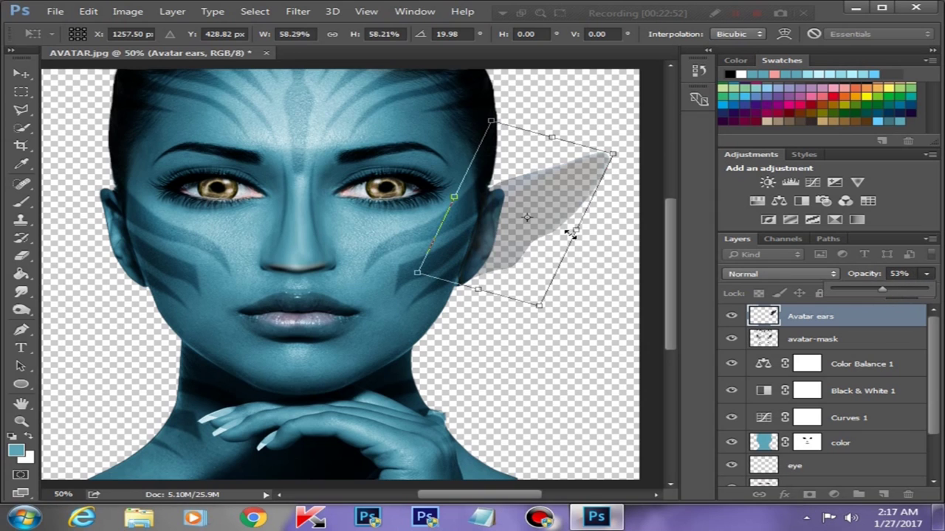
pyautogui.moveTo(532, 303); pyautogui.dragTo(544, 290)
pyautogui.press('Return')
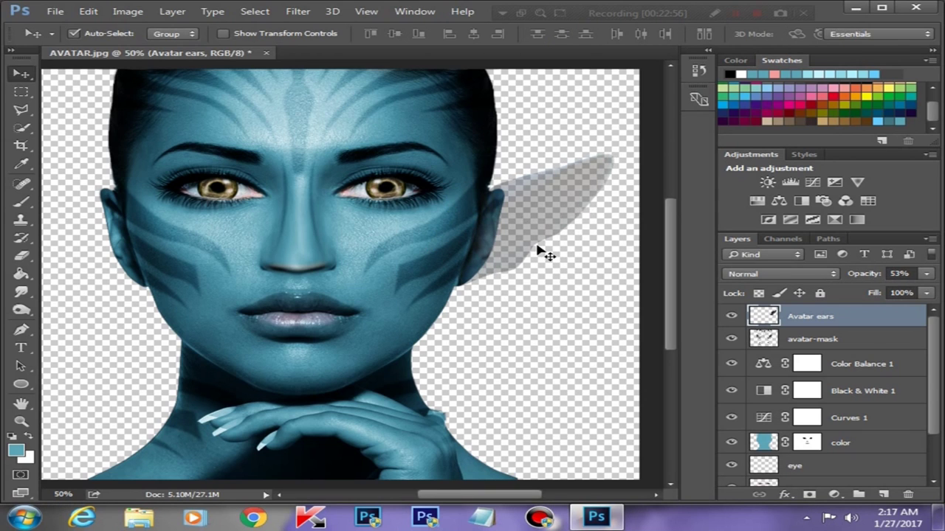
pyautogui.hotkey('ctrl', '-')
pyautogui.press('0')
# Rotate the ear slightly and narrow it from its outer side.
pyautogui.hotkey('ctrl', '+')
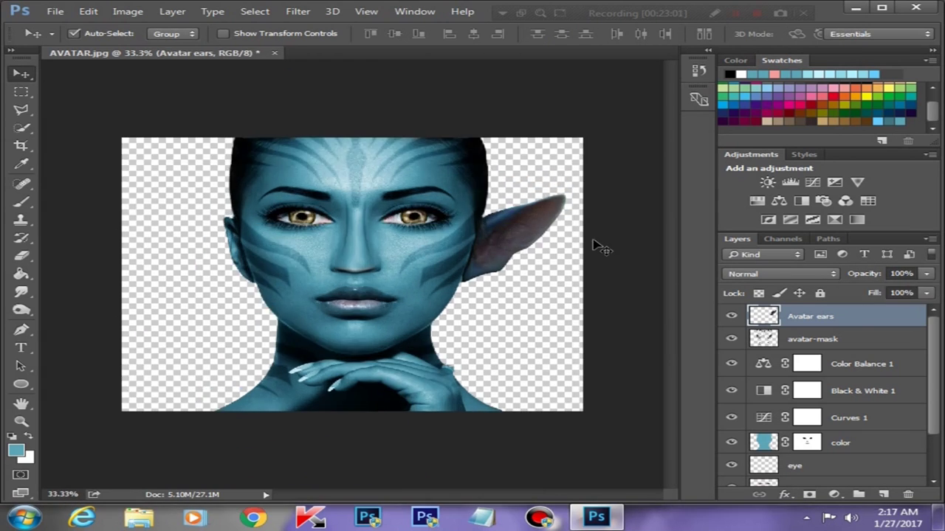
pyautogui.hotkey('ctrl', '+')
pyautogui.hscroll(4, 508, 333)
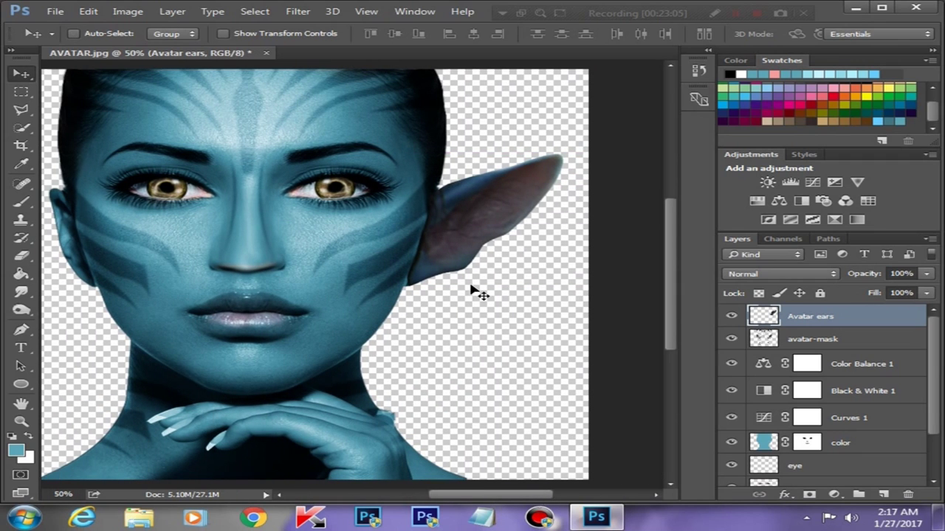
pyautogui.hotkey('ctrl', 't')
pyautogui.moveTo(573, 298); pyautogui.dragTo(569, 303)
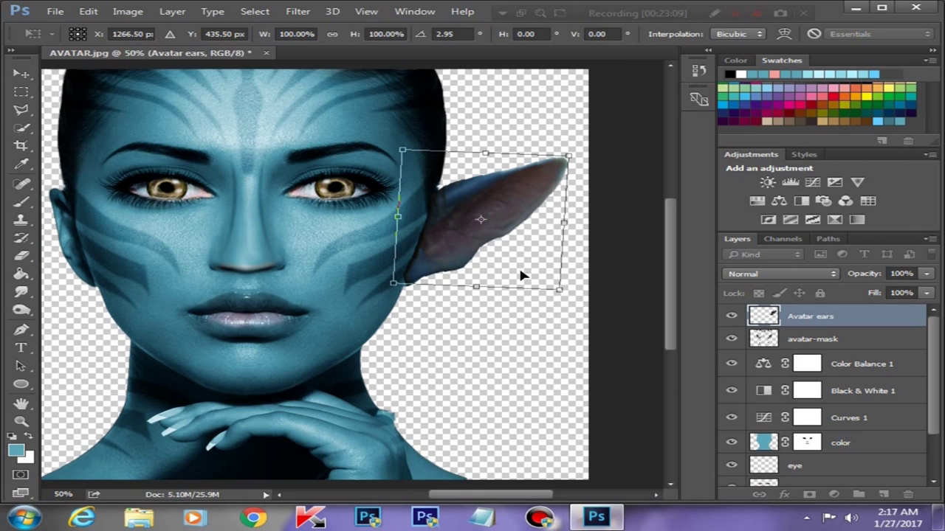
pyautogui.moveTo(562, 221); pyautogui.dragTo(539, 219)
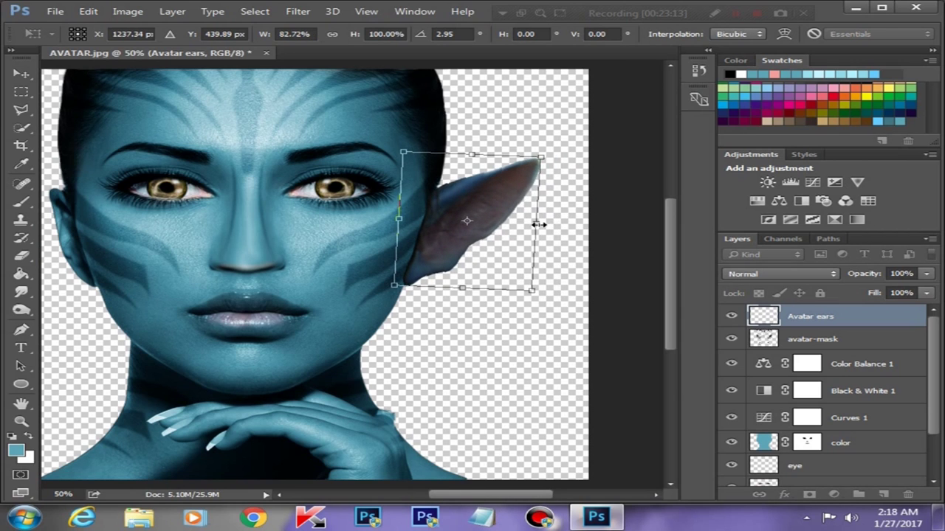
pyautogui.press('Return')
pyautogui.hotkey('ctrl', '-')
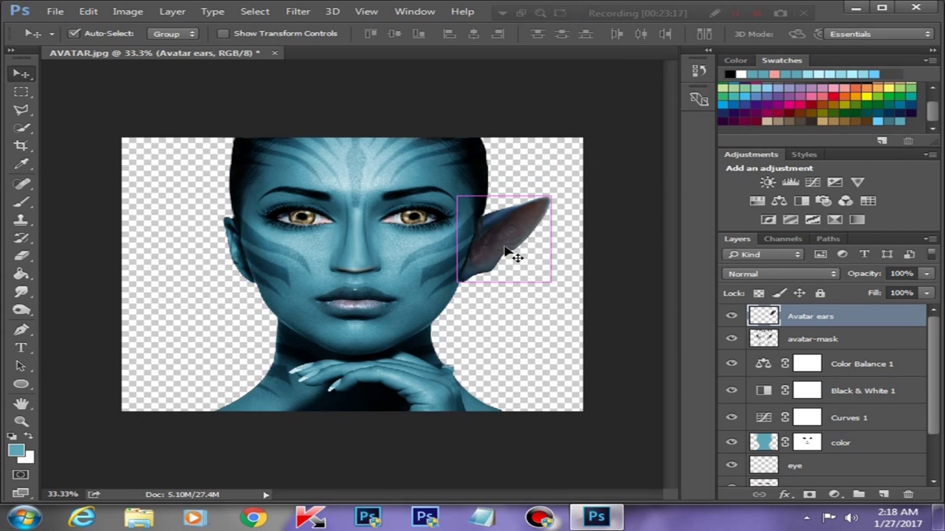
pyautogui.hotkey('ctrl', 't')
# Commit the ear transform and duplicate the ear layer as 'Avatar ears copy'.
pyautogui.press('Return')
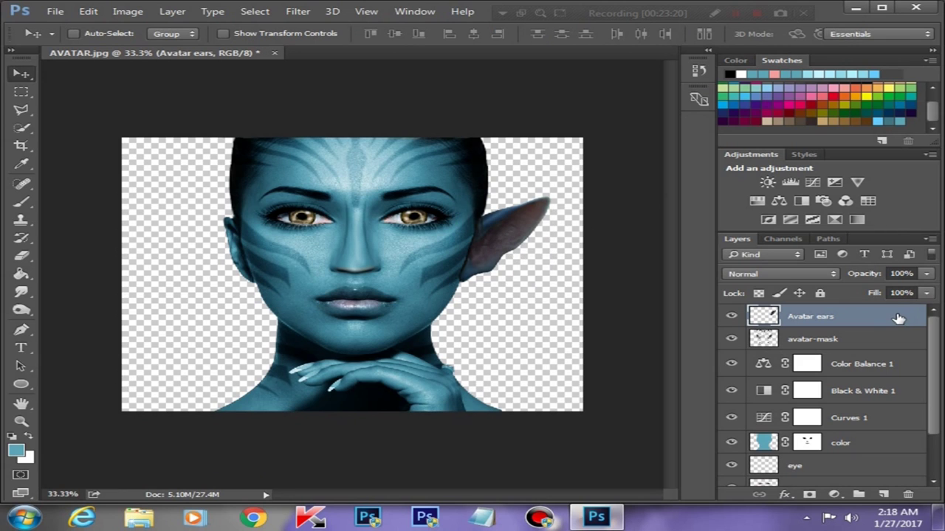
pyautogui.rightClick(898, 318)
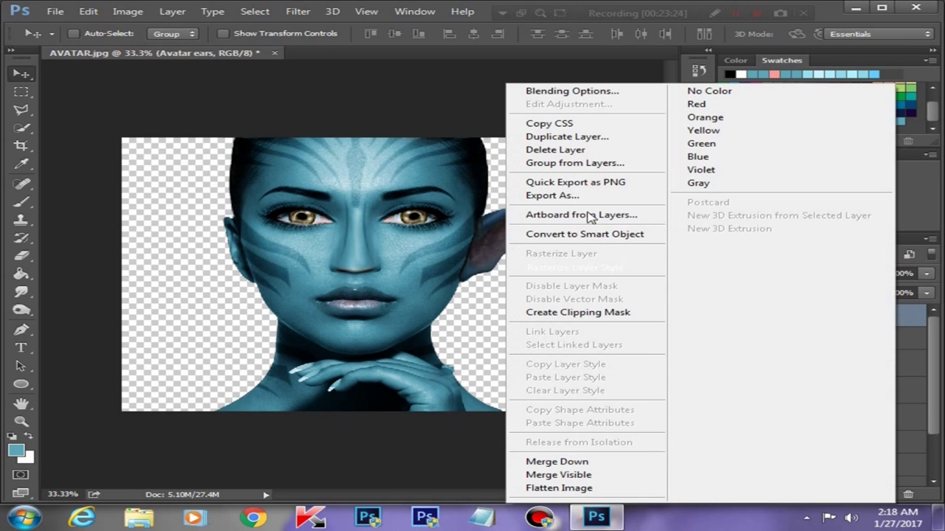
pyautogui.click(567, 136)
pyautogui.click(633, 156)
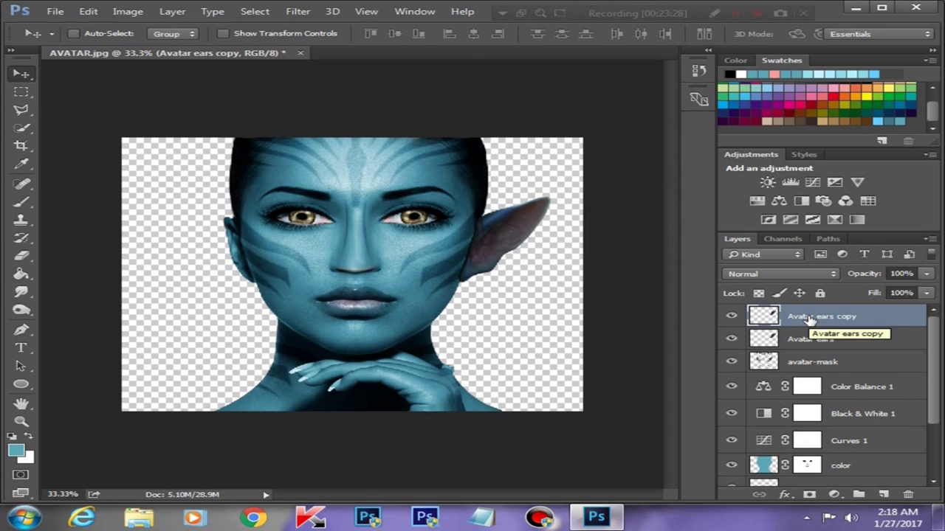
# Flip the copied ear horizontally and move it to the head's left side.
pyautogui.hotkey('ctrl', 't')
pyautogui.rightClick(501, 235)
pyautogui.click(569, 443)
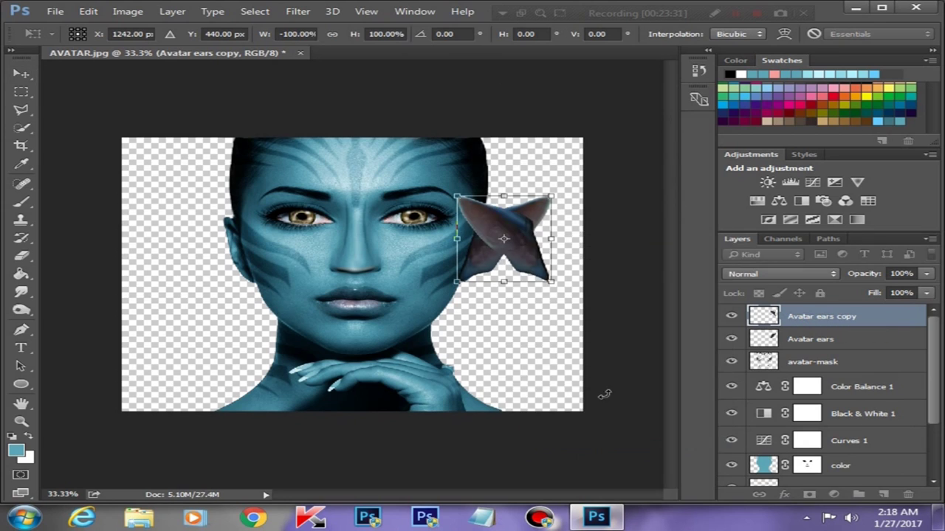
pyautogui.hotkey('shift', 'Left')
pyautogui.hotkey('shift', 'Left')
pyautogui.hotkey('shift', 'Left')
pyautogui.hotkey('shift', 'Left')
pyautogui.hotkey('shift', 'Left')
pyautogui.hotkey('shift', 'Left')
pyautogui.hotkey('shift', 'Left')
pyautogui.hotkey('shift', 'Left')
pyautogui.hotkey('shift', 'Left')
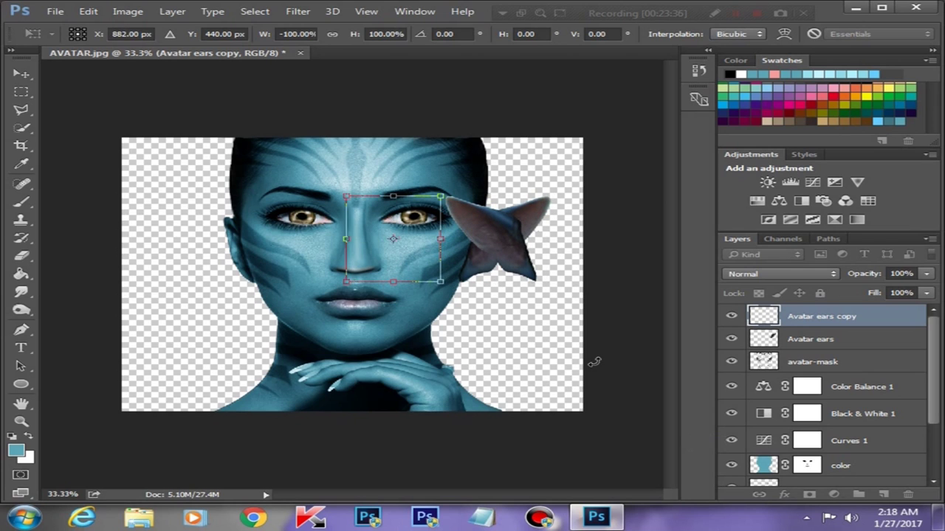
pyautogui.hotkey('shift', 'Left')
pyautogui.hotkey('shift', 'Left')
pyautogui.hotkey('shift', 'Left')
pyautogui.hotkey('shift', 'Left')
pyautogui.hotkey('shift', 'Left')
pyautogui.hotkey('shift', 'Left')
pyautogui.hotkey('shift', 'Left')
pyautogui.hotkey('shift', 'Left')
pyautogui.hotkey('shift', 'Left')
pyautogui.press('Return')
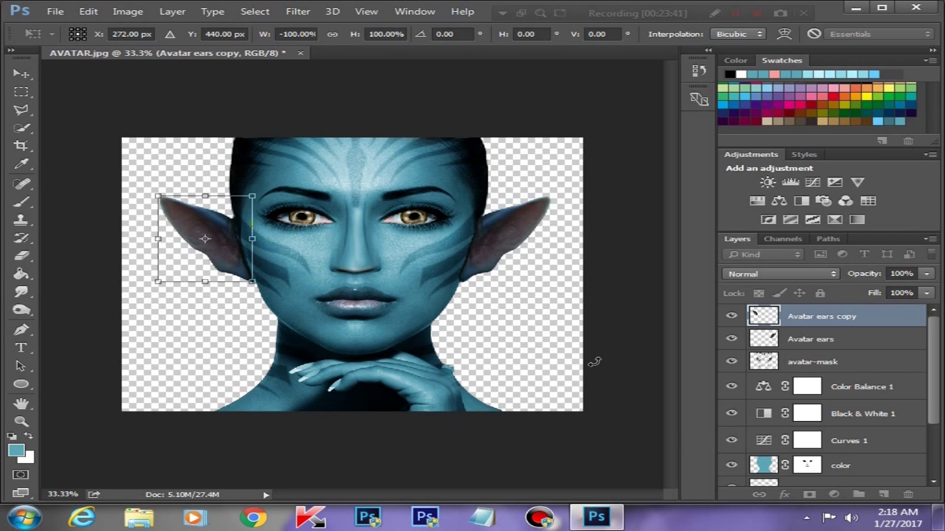
# Fine-nudge the left ear right, down, then slightly left into position.
pyautogui.hotkey('ctrl', '+')
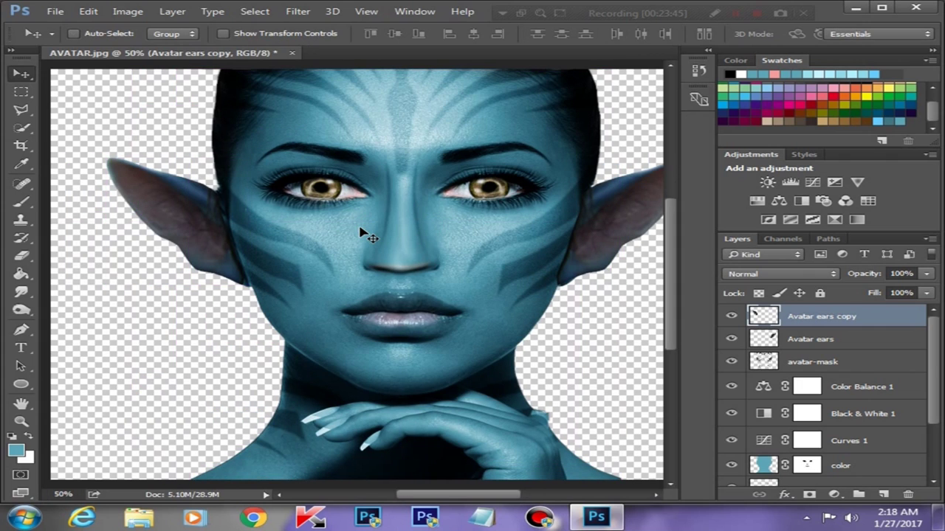
pyautogui.hotkey('shift', 'Right')
pyautogui.hotkey('shift', 'Down')
pyautogui.hotkey('shift', 'Right')
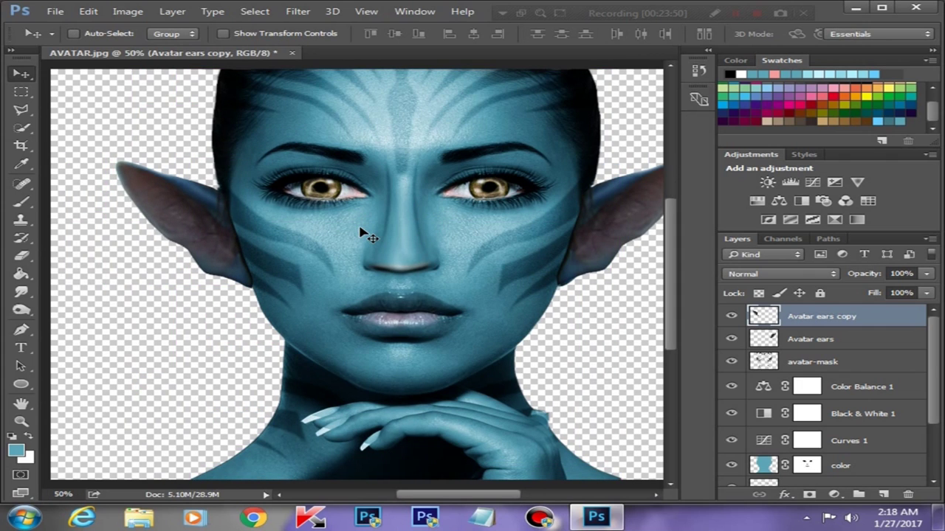
pyautogui.hotkey('shift', 'Left')
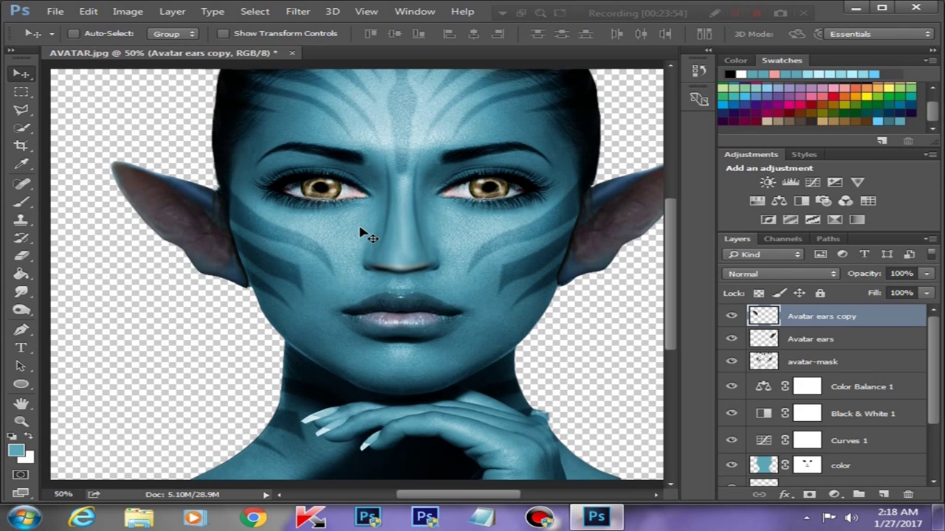
# Select the original Avatar ears layer and nudge the right ear slightly right.
pyautogui.doubleClick(825, 339)
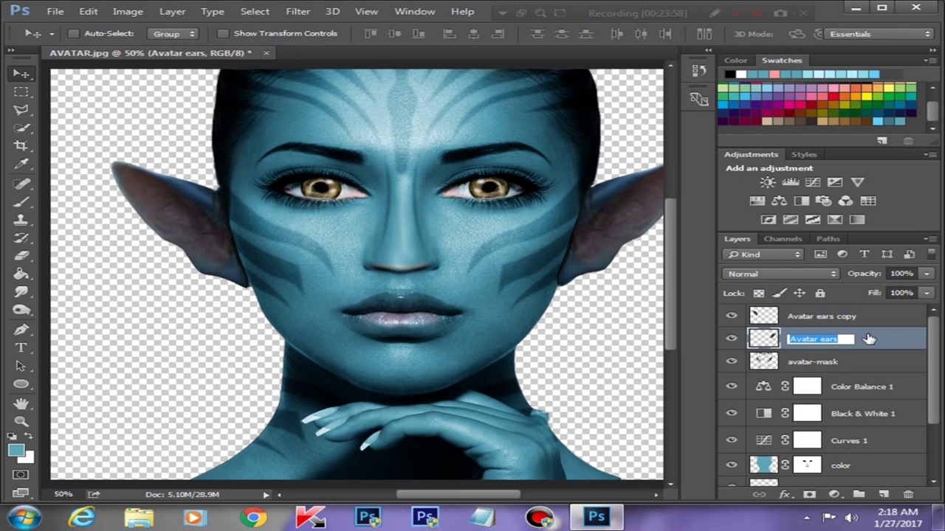
pyautogui.doubleClick(876, 342)
pyautogui.click(839, 157)
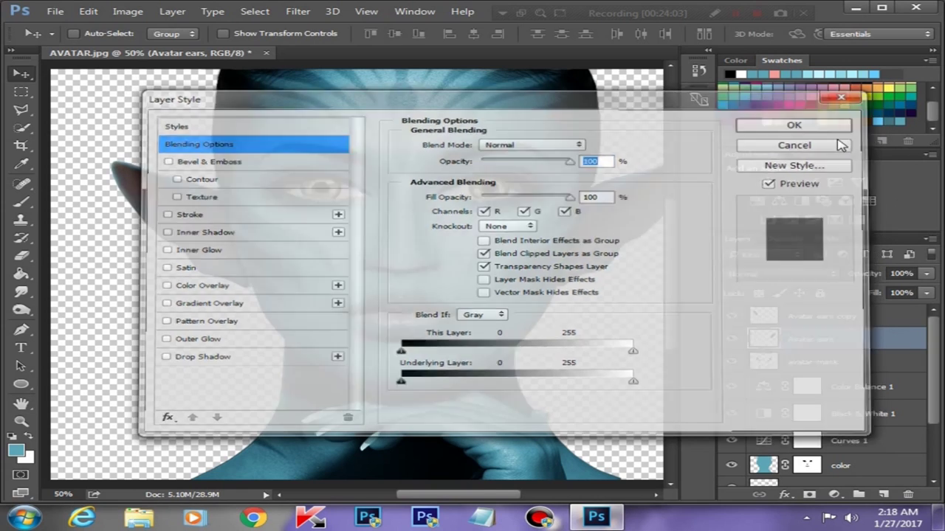
pyautogui.hscroll(2, 530, 491)
pyautogui.hotkey('ctrl', '-')
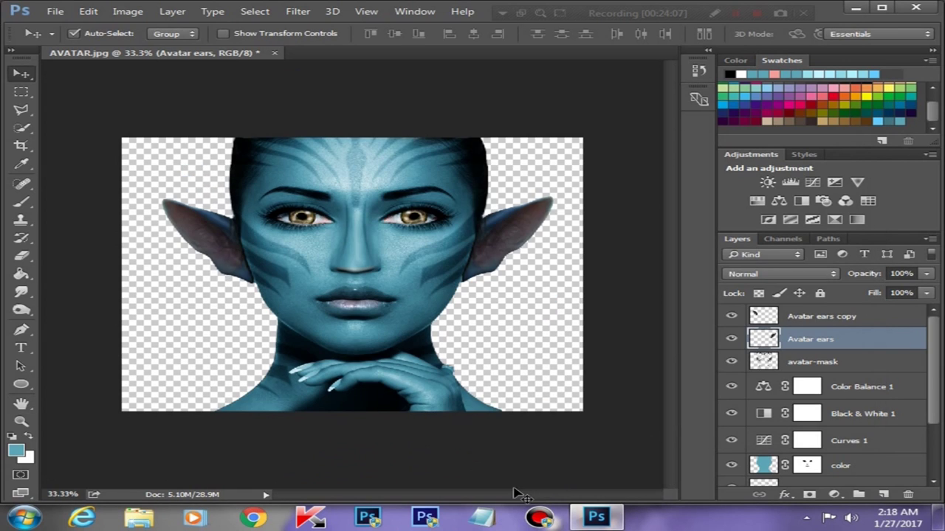
pyautogui.press('Right')
pyautogui.press('Right')
pyautogui.press('Right')
# Rotate the right ear and the left ear slightly to adjust their angles.
pyautogui.hotkey('ctrl', 't')
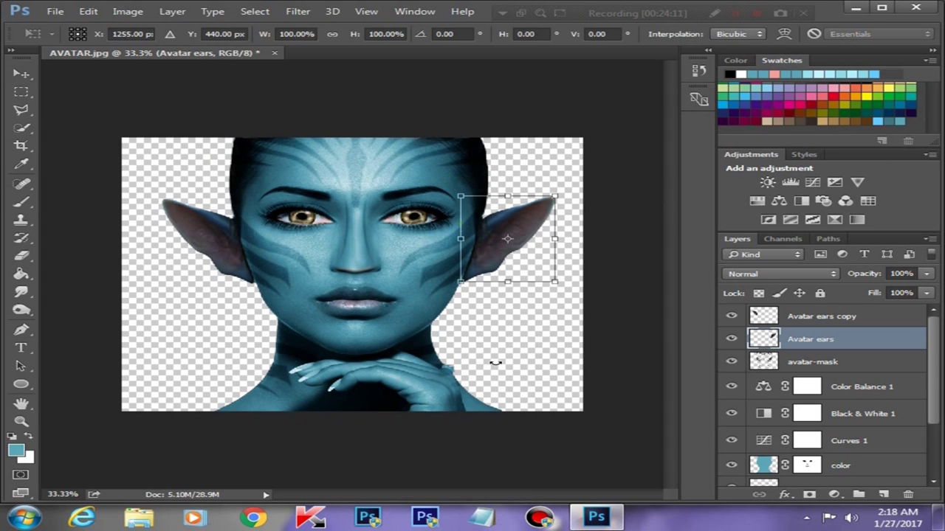
pyautogui.moveTo(558, 295); pyautogui.dragTo(555, 295)
pyautogui.press('Return')
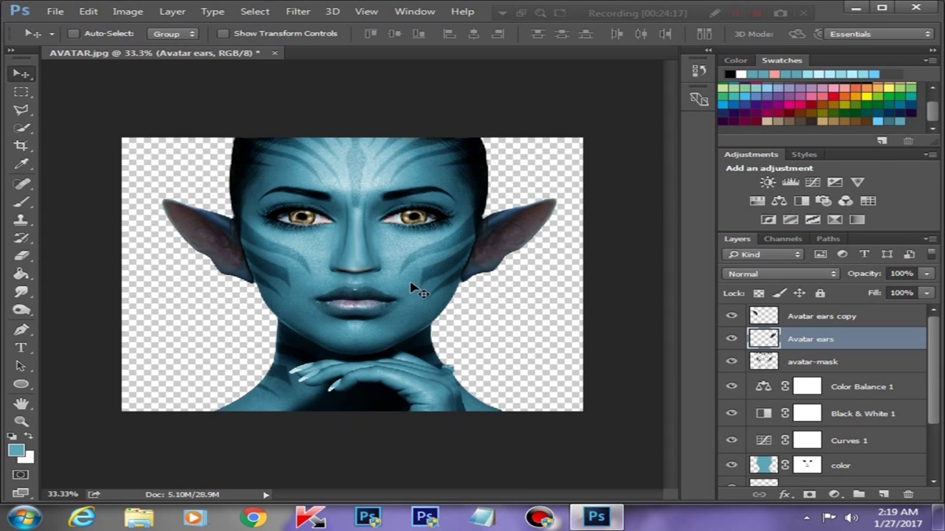
pyautogui.click(829, 316)
pyautogui.hotkey('ctrl', 't')
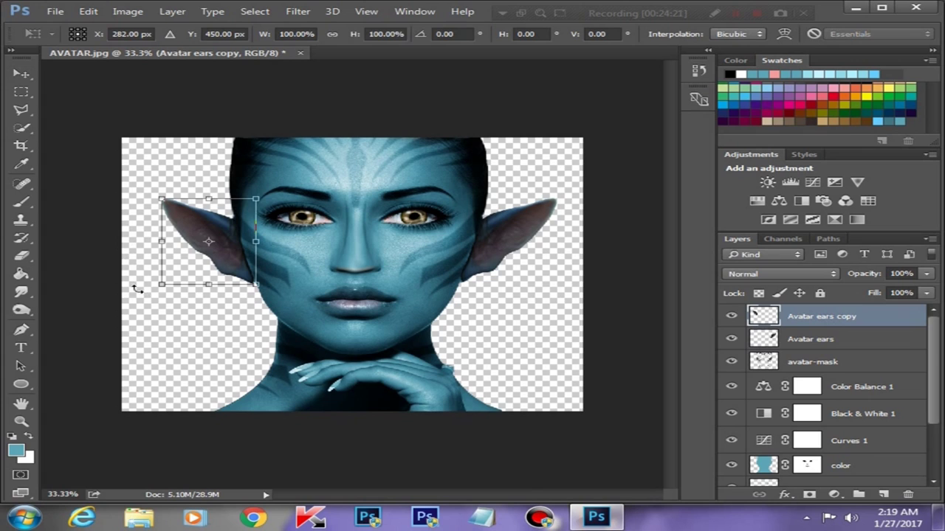
pyautogui.moveTo(135, 288); pyautogui.dragTo(152, 289)
pyautogui.press('Return')
# Merge both ear layers into one and add a layer mask for painting.
pyautogui.hotkey('ctrl', '+')
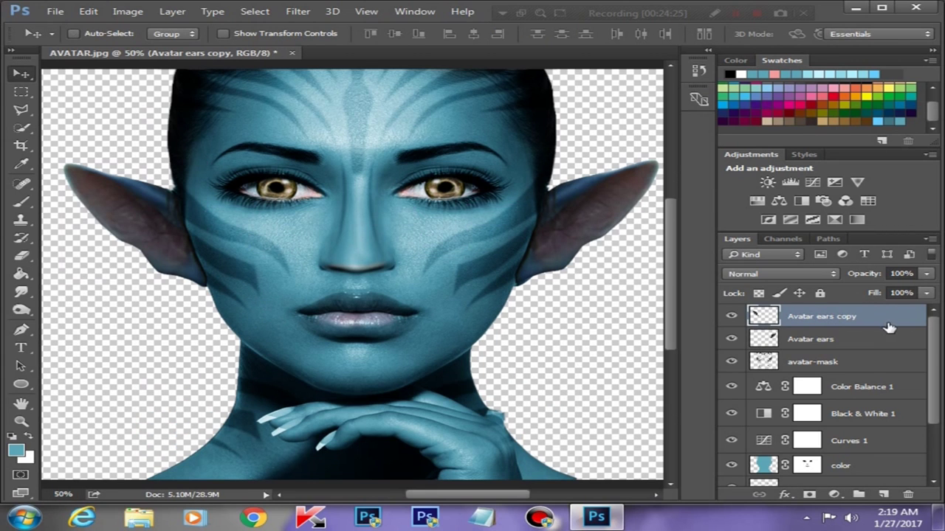
pyautogui.keyDown('shift'); pyautogui.click(867, 337); pyautogui.keyUp('shift')
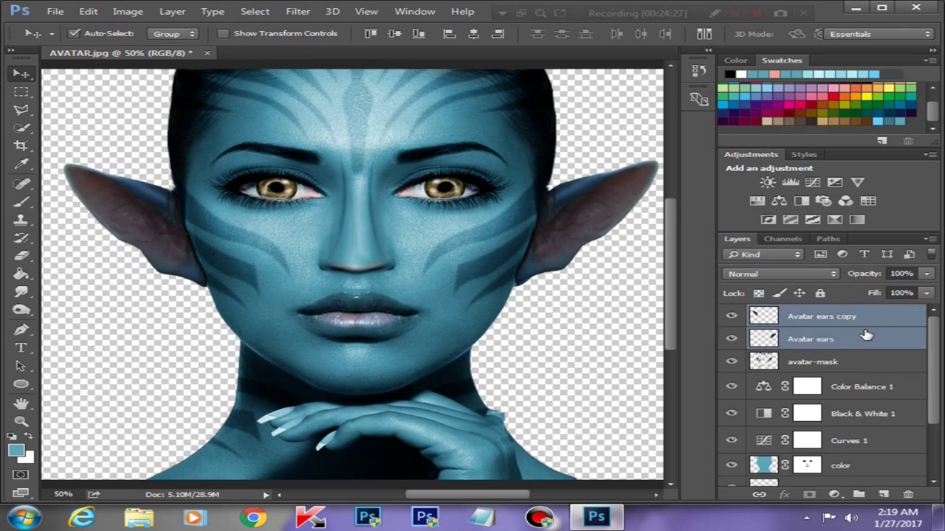
pyautogui.hotkey('ctrl', 'e')
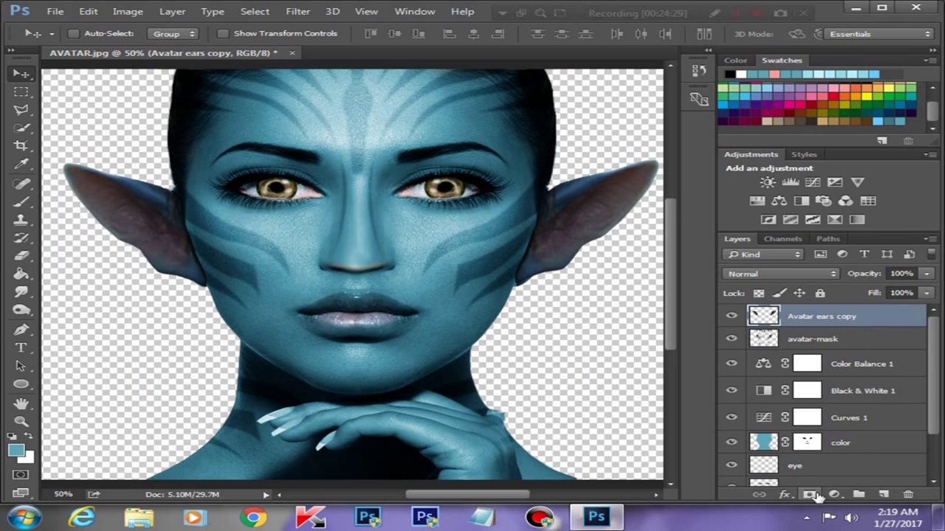
pyautogui.click(810, 495)
pyautogui.click(20, 204)
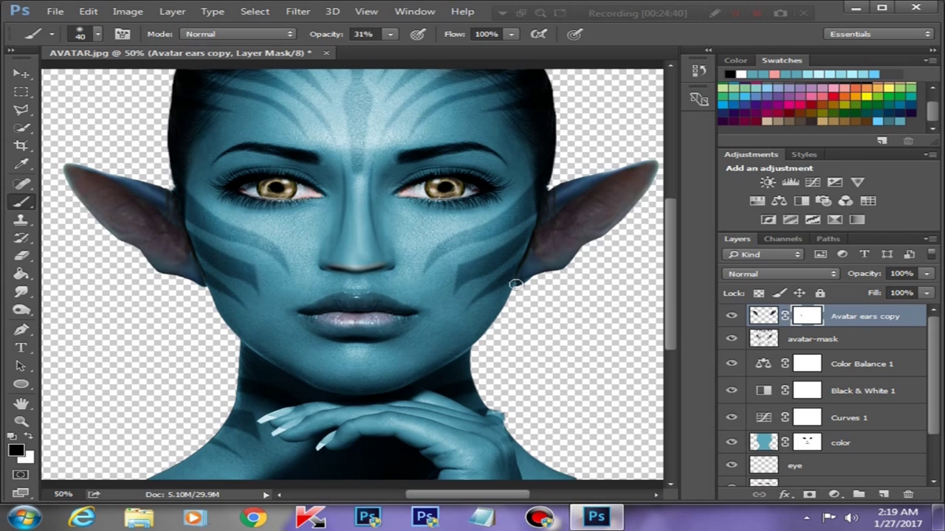
# Set the brush opacity to 100% and zoom to frame the face.
pyautogui.click(389, 34)
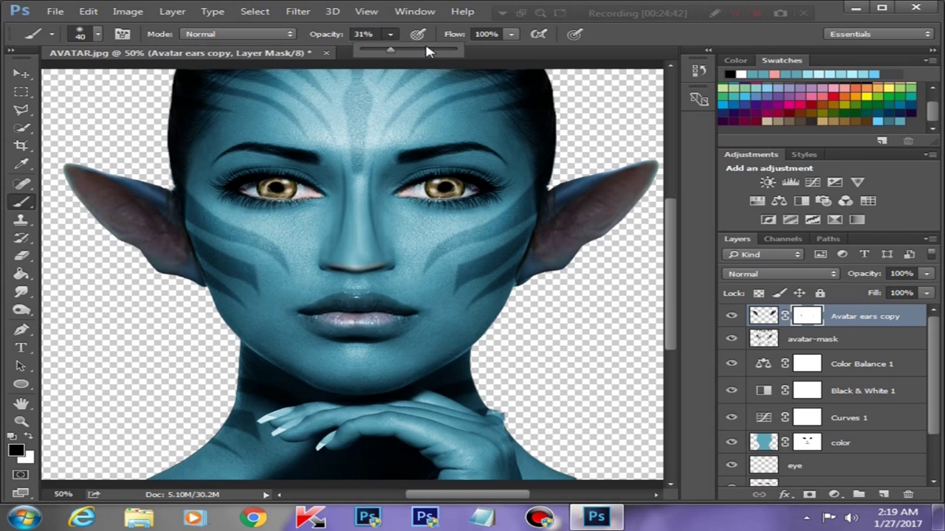
pyautogui.click(491, 254)
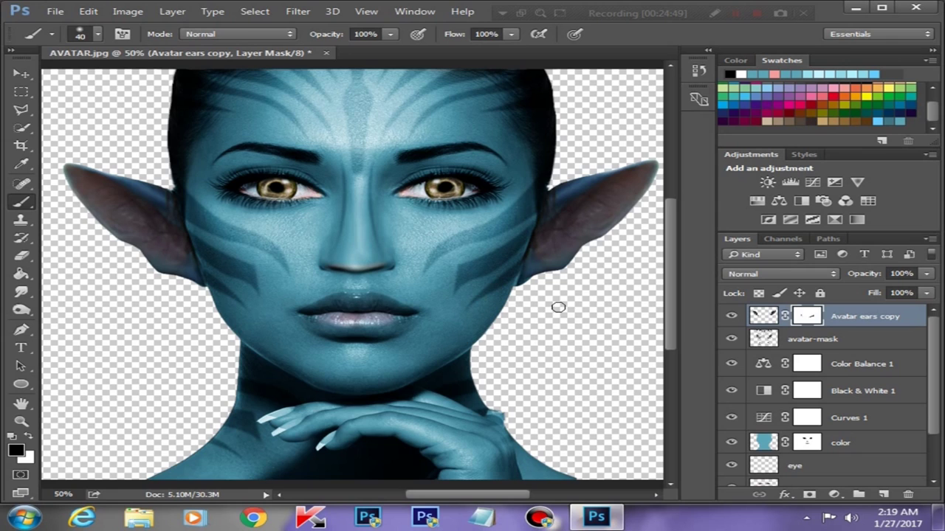
pyautogui.hotkey('ctrl', '-')
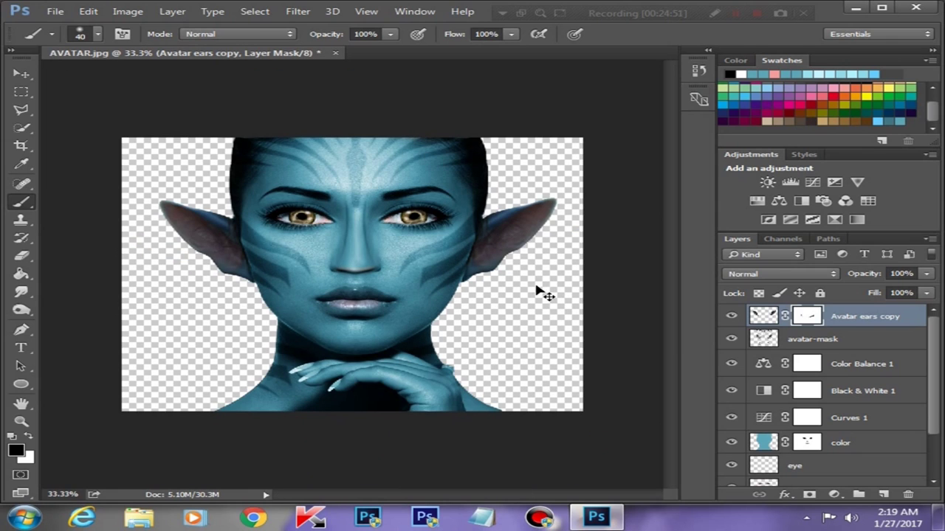
pyautogui.hotkey('ctrl', 't')
pyautogui.press('Return')
pyautogui.hotkey('ctrl', '-')
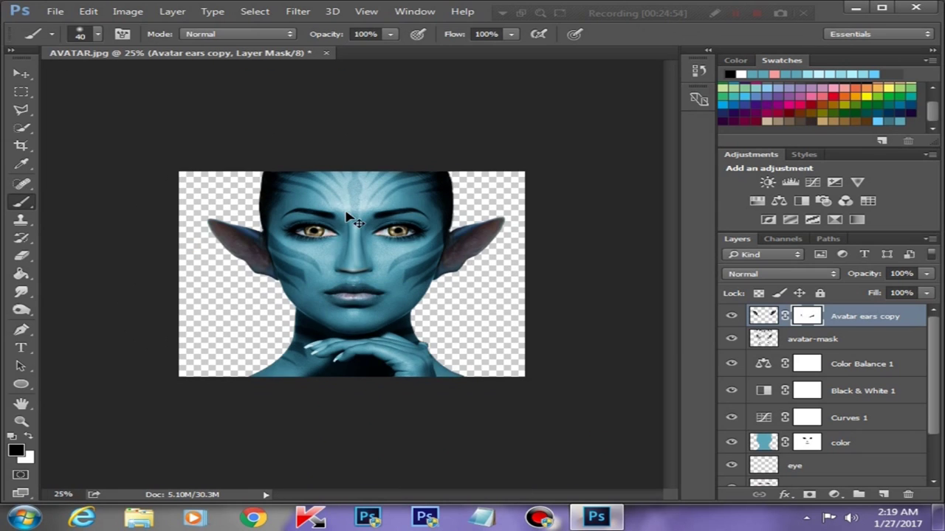
pyautogui.hotkey('ctrl', '+')
pyautogui.hotkey('ctrl', '+')
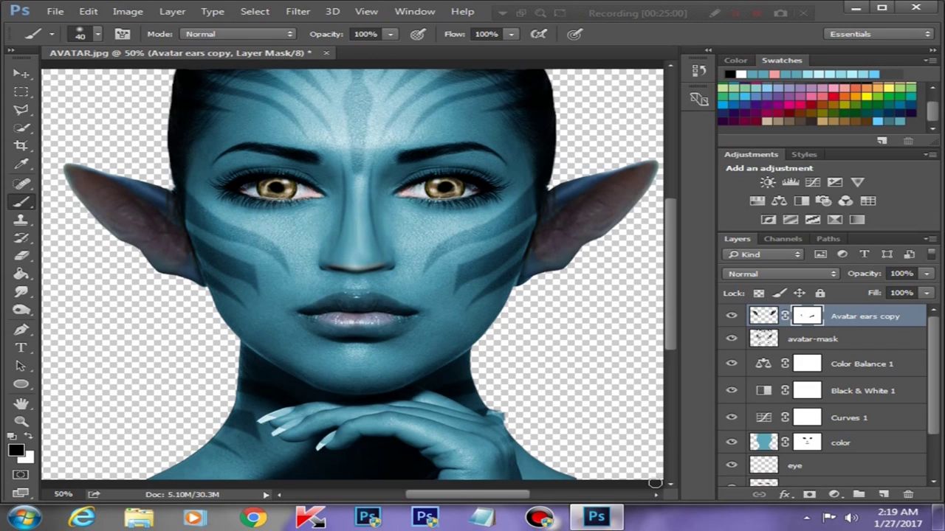
# Pick a blue skin tone and load the Avatar ears copy layer as a selection.
pyautogui.click(897, 121)
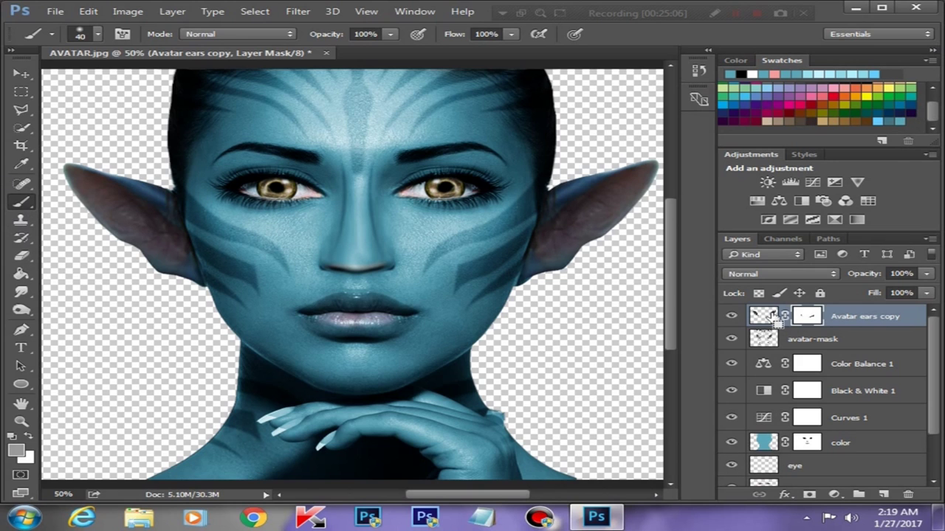
pyautogui.doubleClick(764, 316)
pyautogui.click(856, 141)
pyautogui.keyDown('ctrl'); pyautogui.click(763, 316); pyautogui.keyUp('ctrl')
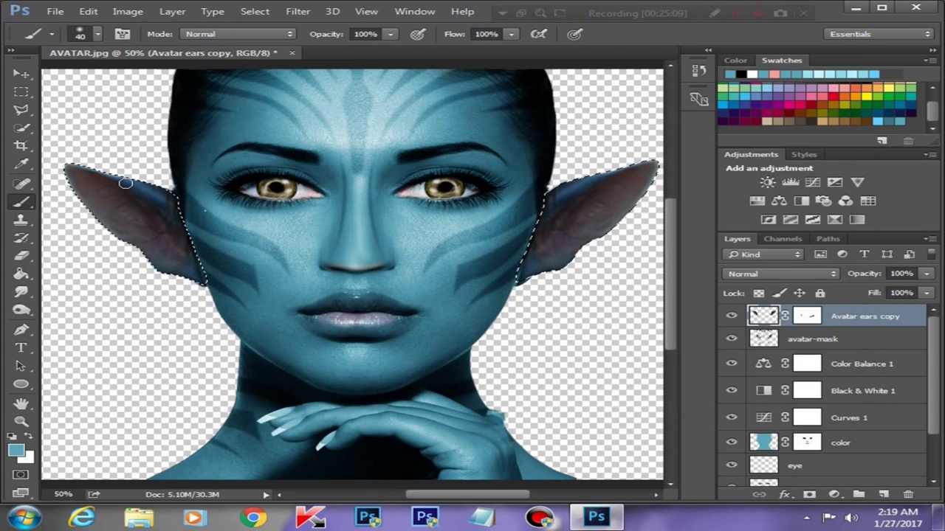
# Enlarge the brush, add a new Layer 2 and reload the ears selection.
pyautogui.hotkey('ctrl', '-')
pyautogui.hotkey('ctrl', 'd')
pyautogui.press(']')
pyautogui.press(']')
pyautogui.press(']')
pyautogui.click(884, 494)
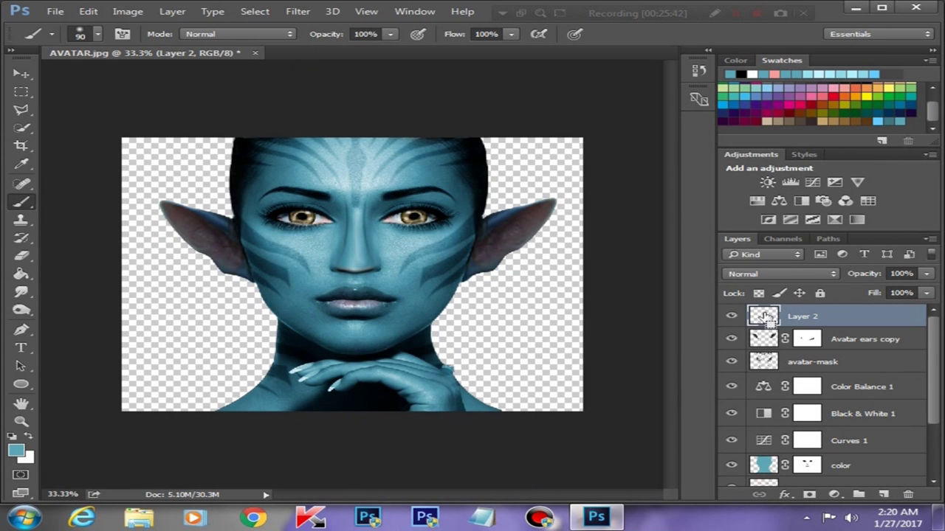
pyautogui.keyDown('ctrl'); pyautogui.click(763, 339); pyautogui.keyUp('ctrl')
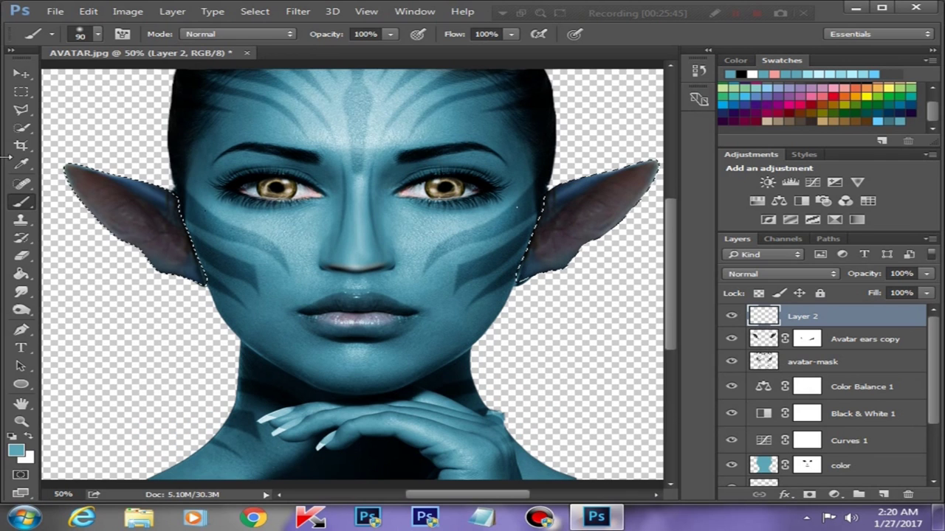
# Paint blue over the left ear and the right ear's base inside the selection.
pyautogui.hotkey('ctrl', '+')
pyautogui.moveTo(177, 198)
pyautogui.mouseDown()
pyautogui.moveTo(131, 175)
pyautogui.moveTo(221, 190)
pyautogui.moveTo(181, 206)
pyautogui.moveTo(196, 232)
pyautogui.moveTo(196, 268)
pyautogui.moveTo(156, 275)
pyautogui.moveTo(190, 285)
pyautogui.moveTo(211, 258)
pyautogui.moveTo(196, 236)
pyautogui.mouseUp()
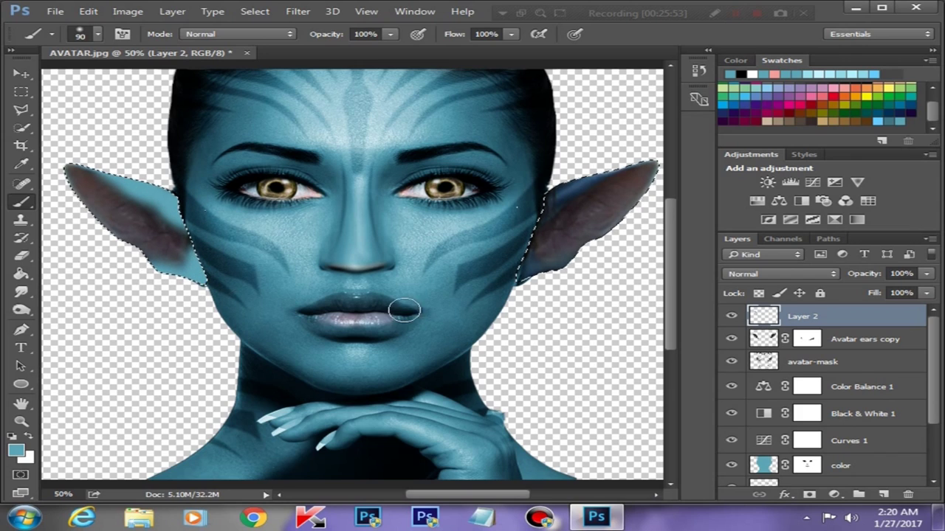
pyautogui.moveTo(521, 259)
pyautogui.mouseDown()
pyautogui.moveTo(506, 267)
pyautogui.moveTo(561, 269)
pyautogui.moveTo(490, 285)
pyautogui.moveTo(565, 187)
pyautogui.moveTo(649, 164)
pyautogui.moveTo(549, 211)
pyautogui.moveTo(566, 264)
pyautogui.mouseUp()
pyautogui.hotkey('ctrl', '-')
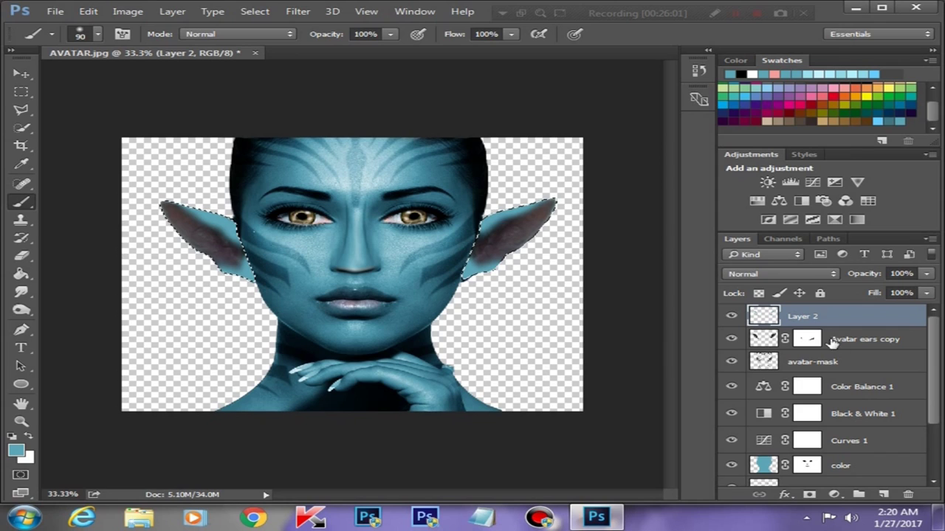
# Set Layer 2 to Color blending and clear the ears selection.
pyautogui.click(806, 275)
pyautogui.click(772, 259)
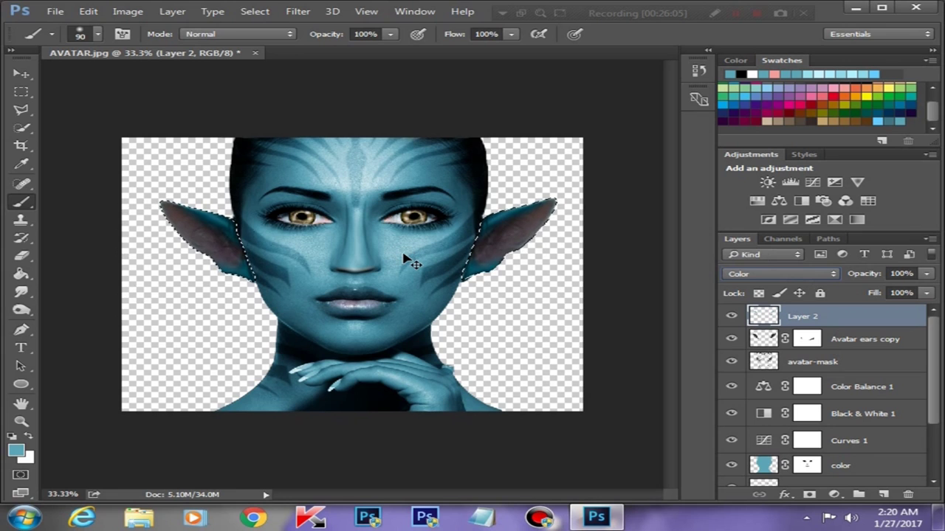
pyautogui.hotkey('ctrl', 'd')
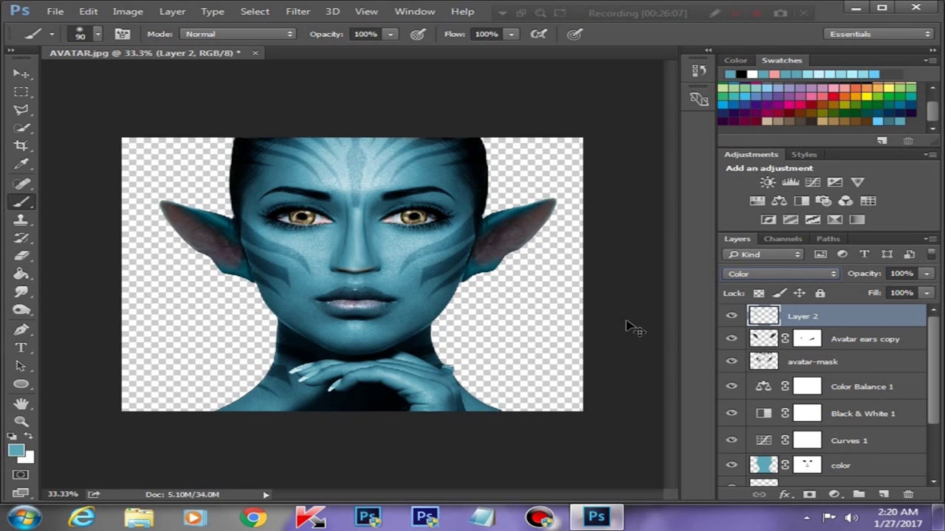
pyautogui.hotkey('ctrl', '-')
pyautogui.hotkey('ctrl', '+')
pyautogui.hotkey('ctrl', '+')
pyautogui.hotkey('ctrl', '+')
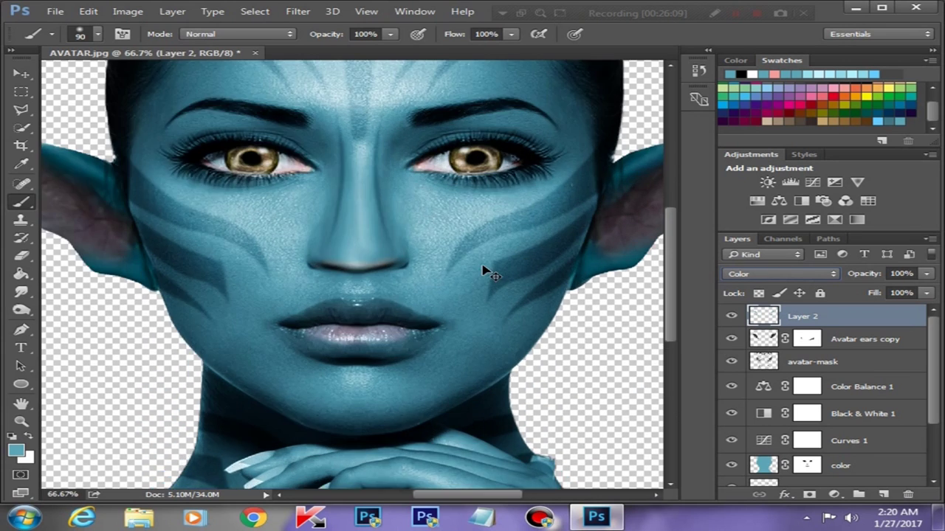
pyautogui.hotkey('ctrl', '-')
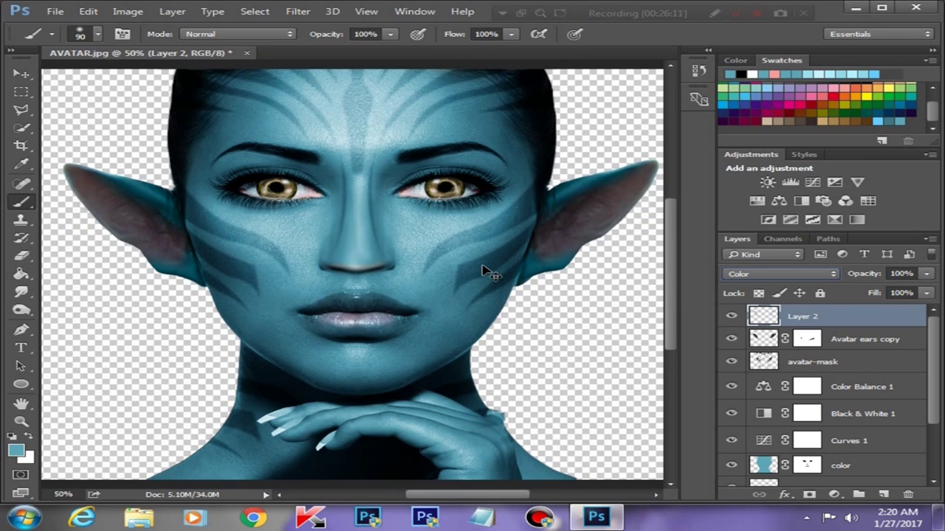
pyautogui.hotkey('ctrl', '-')
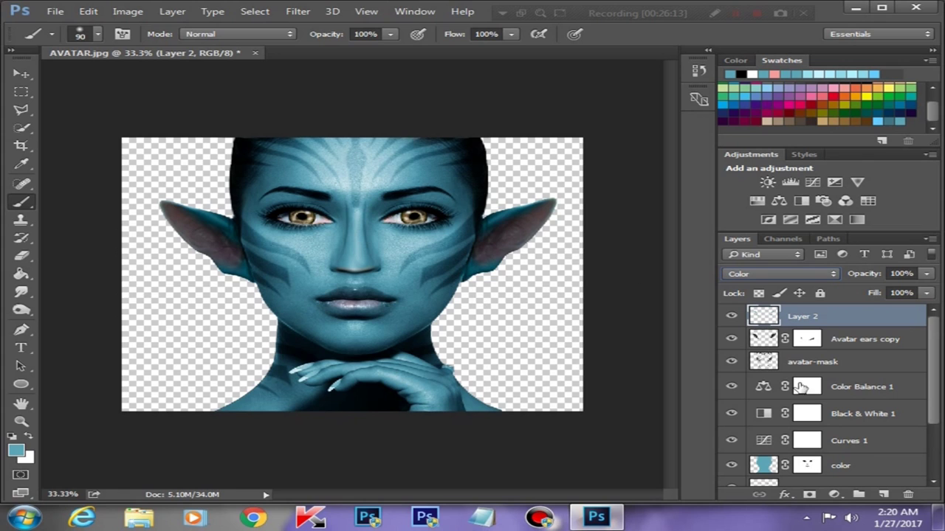
# Add Layer 3 and try pink strokes on the right ear, then undo them.
pyautogui.click(883, 495)
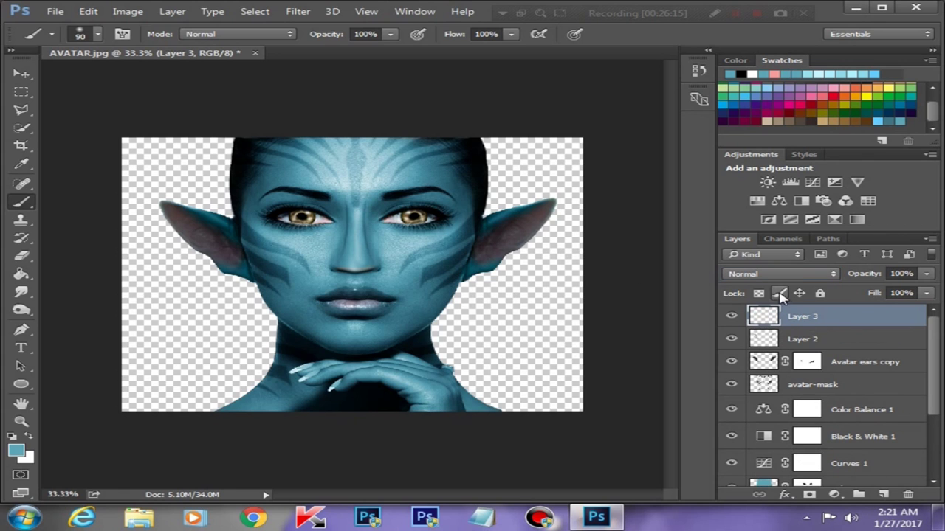
pyautogui.hotkey('ctrl', '+')
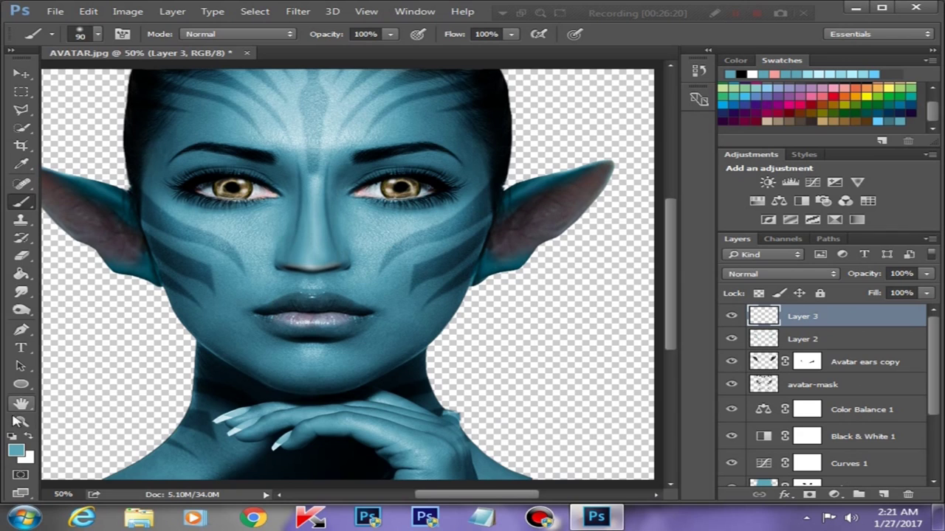
pyautogui.keyDown('alt'); pyautogui.click(563, 198); pyautogui.keyUp('alt')
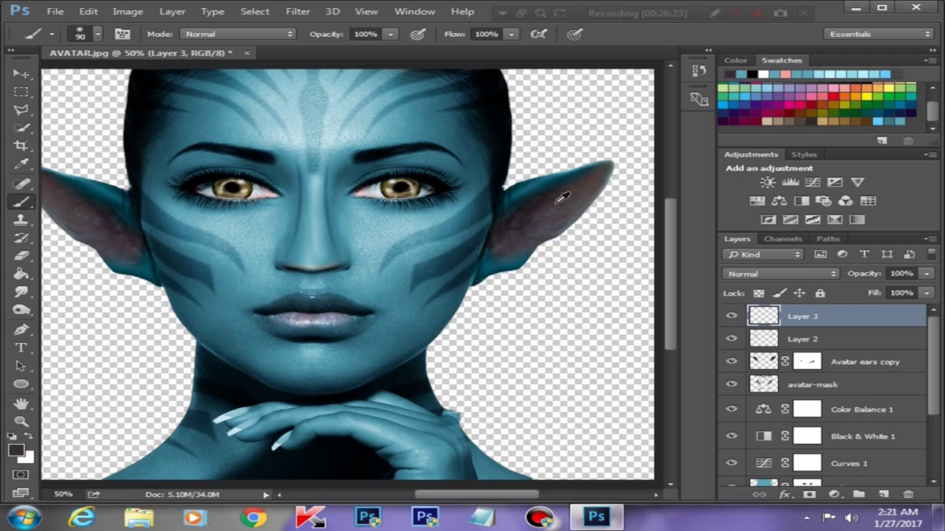
pyautogui.click(825, 92)
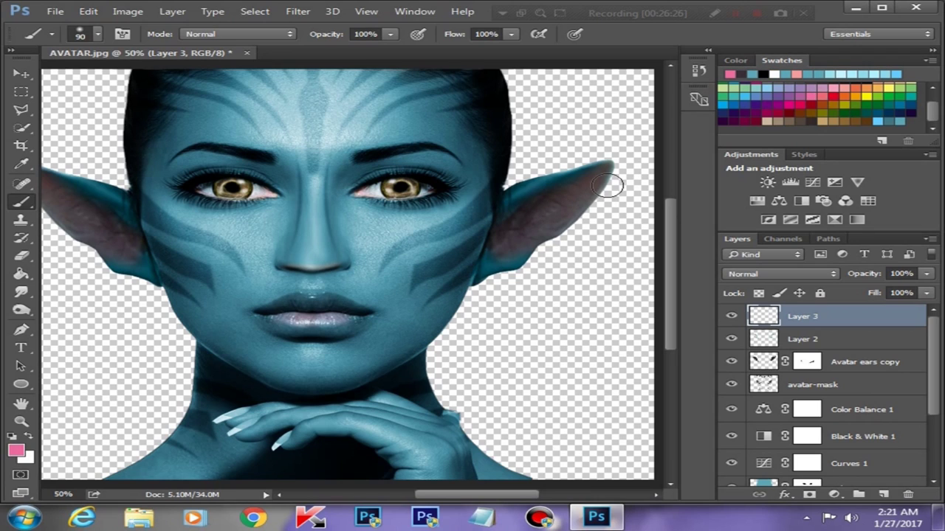
pyautogui.moveTo(546, 214); pyautogui.dragTo(590, 188)
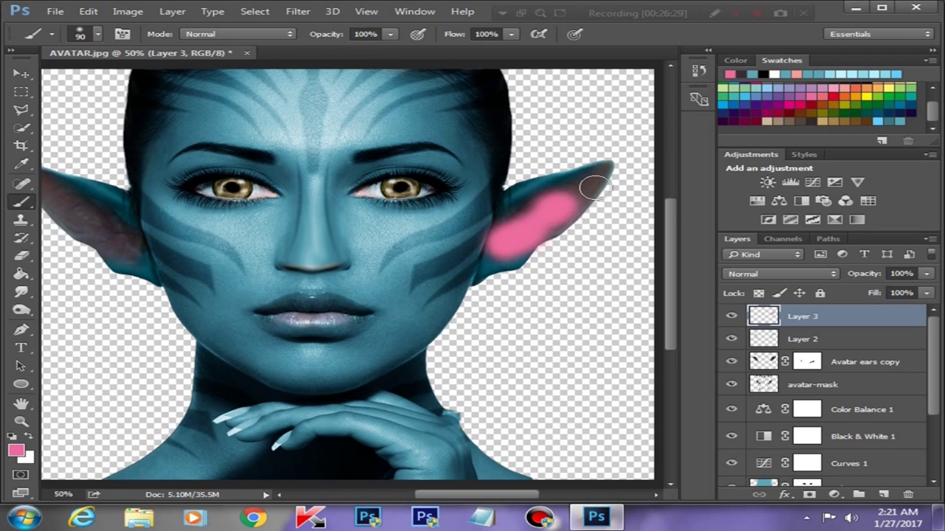
pyautogui.hotkey('ctrl', 'alt', 'z')
pyautogui.hotkey('ctrl', 'alt', 'z')
pyautogui.hotkey('ctrl', 'alt', 'z')
pyautogui.hotkey('ctrl', 'alt', 'z')
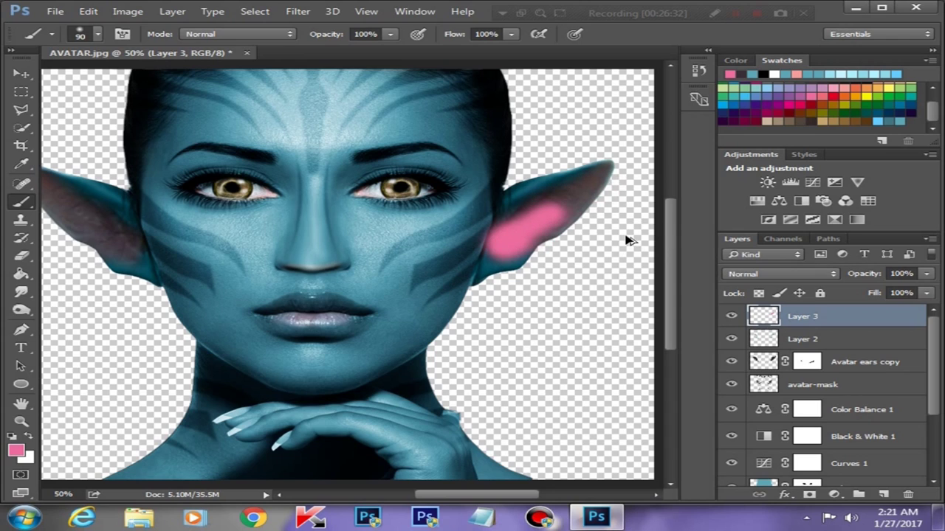
pyautogui.hotkey('ctrl', 'alt', 'z')
pyautogui.hotkey('ctrl', 'alt', 'z')
pyautogui.hotkey('ctrl', 'alt', 'z')
pyautogui.hotkey('ctrl', 'alt', 'z')
pyautogui.hotkey('ctrl', 'alt', 'z')
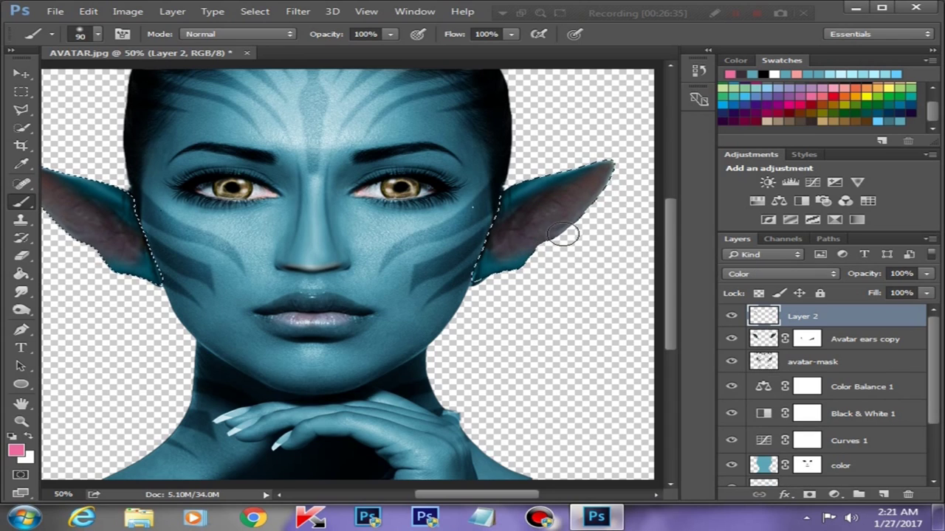
pyautogui.hotkey('ctrl', 'shift', 'z')
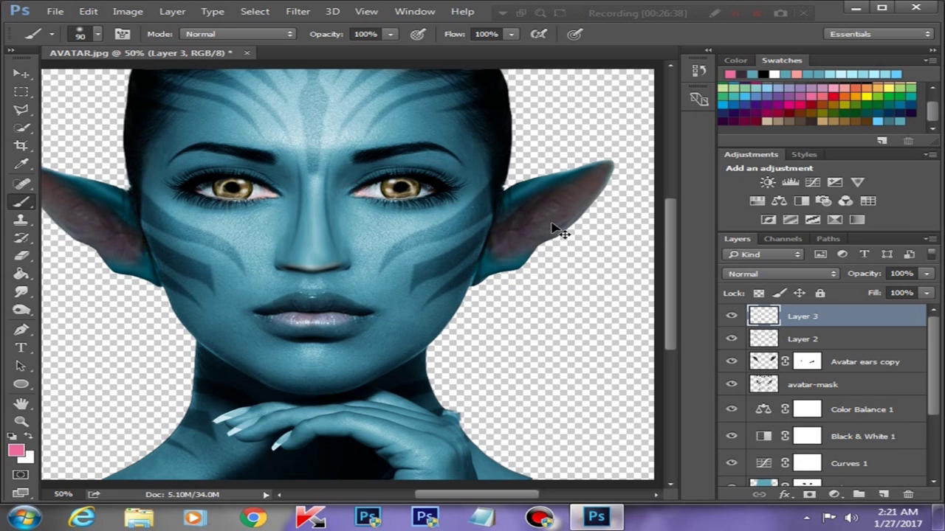
# Paint pink over the right ear within the loaded ears selection.
pyautogui.keyDown('ctrl'); pyautogui.click(763, 361); pyautogui.keyUp('ctrl')
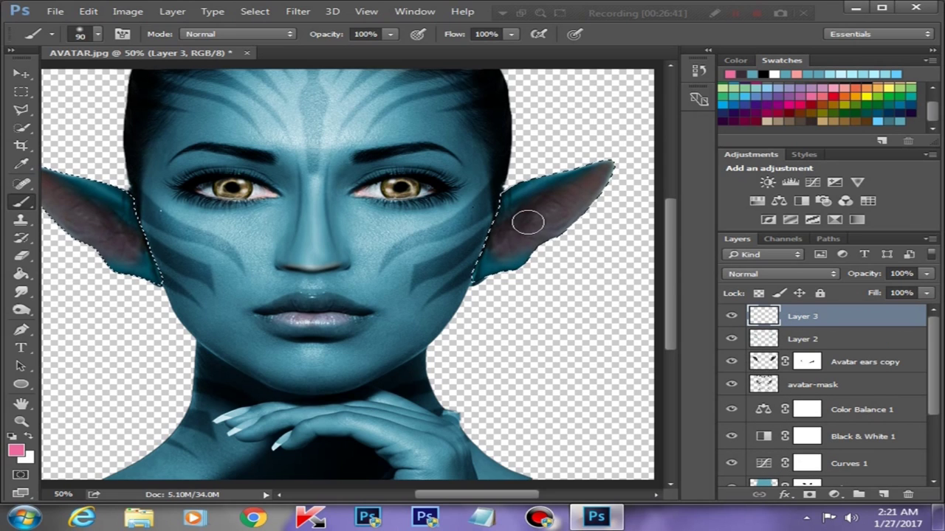
pyautogui.press('[')
pyautogui.press('[')
pyautogui.moveTo(535, 221); pyautogui.dragTo(535, 222)
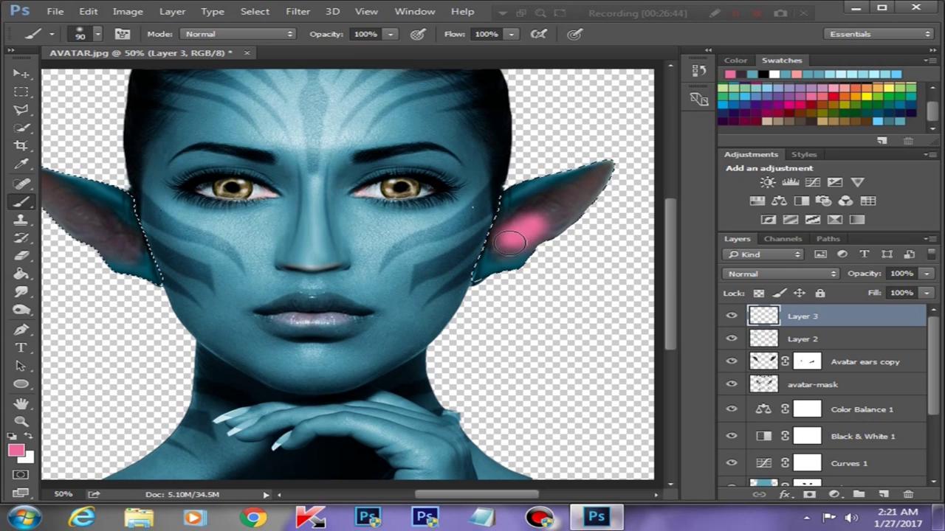
pyautogui.moveTo(577, 192); pyautogui.dragTo(538, 221)
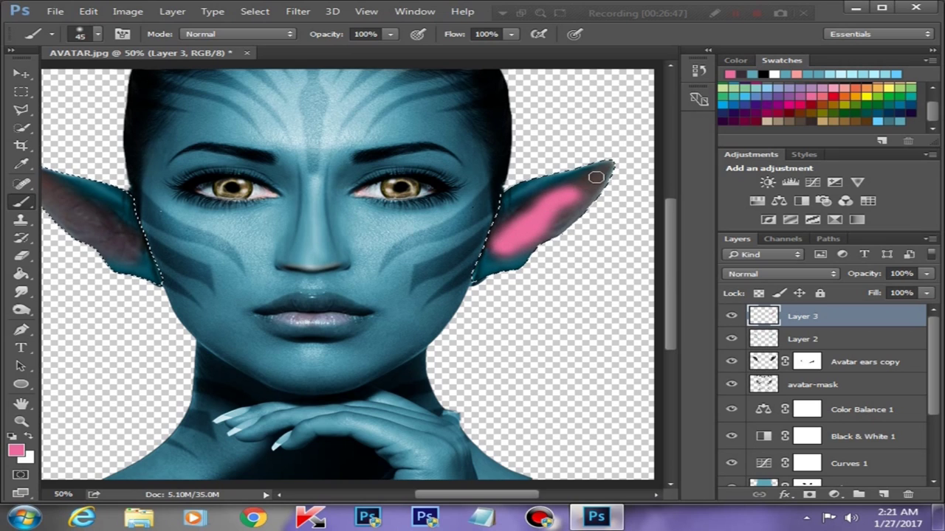
pyautogui.hotkey('ctrl', '-')
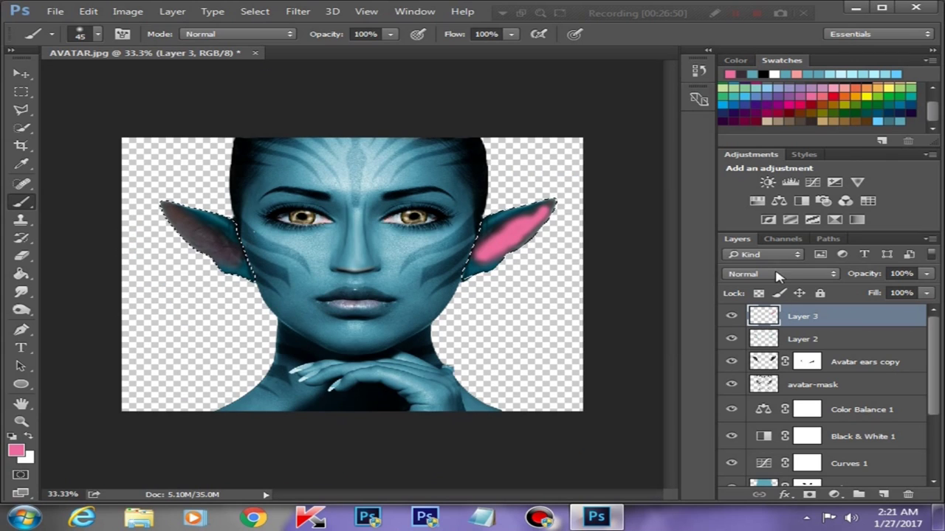
# Set Layer 3 to Color blending at 23% opacity.
pyautogui.click(779, 273)
pyautogui.click(760, 257)
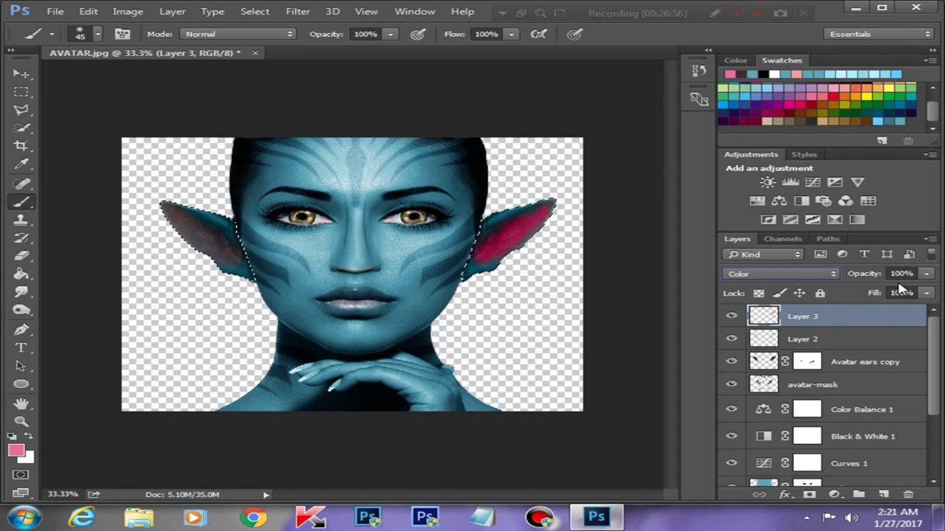
pyautogui.moveTo(926, 274); pyautogui.dragTo(855, 294)
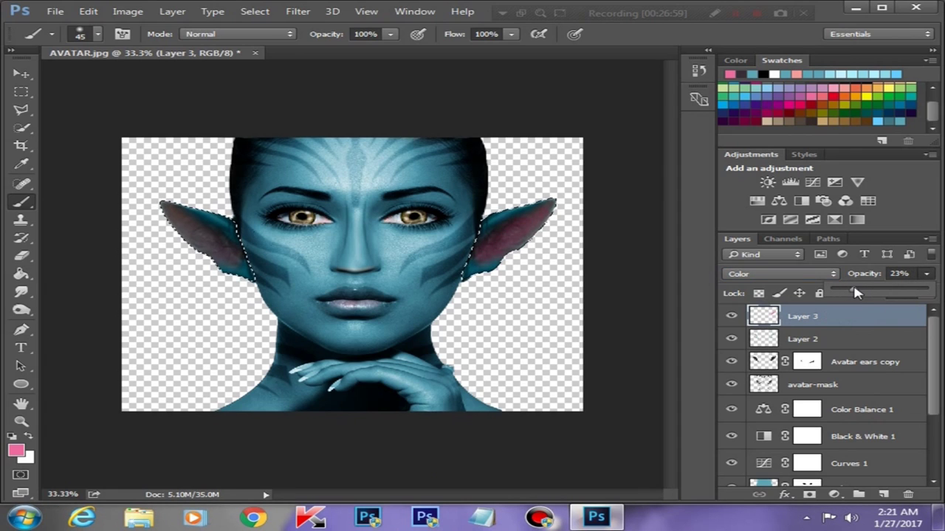
# Paint more pink over the left ear with a 60 px brush.
pyautogui.keyDown('alt'); pyautogui.scroll(1, 199, 242); pyautogui.keyUp('alt')
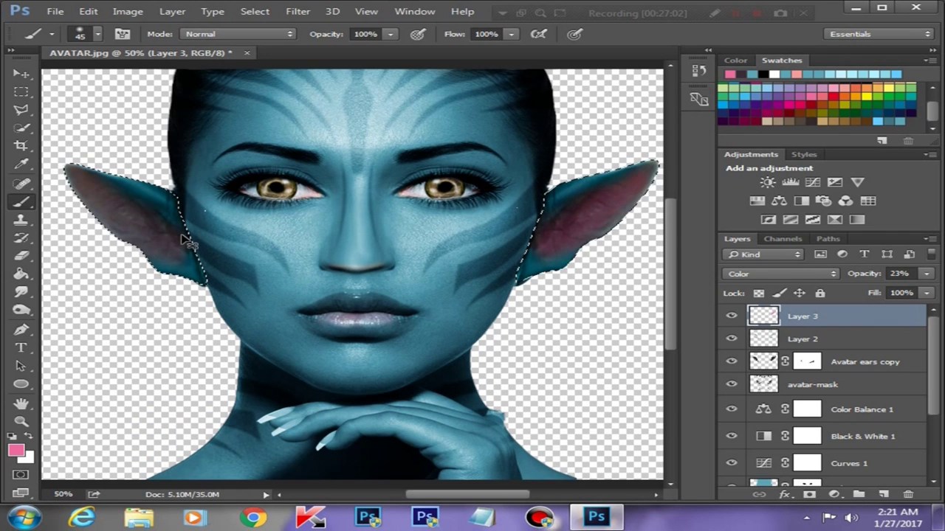
pyautogui.press(']')
pyautogui.press(']')
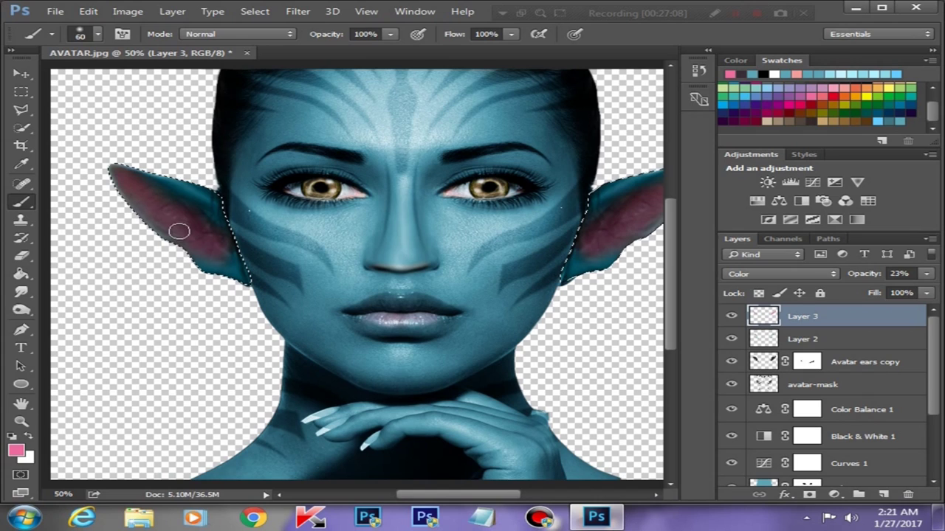
pyautogui.moveTo(211, 242); pyautogui.dragTo(140, 194)
pyautogui.keyDown('alt'); pyautogui.scroll(-1, 258, 251); pyautogui.keyUp('alt')
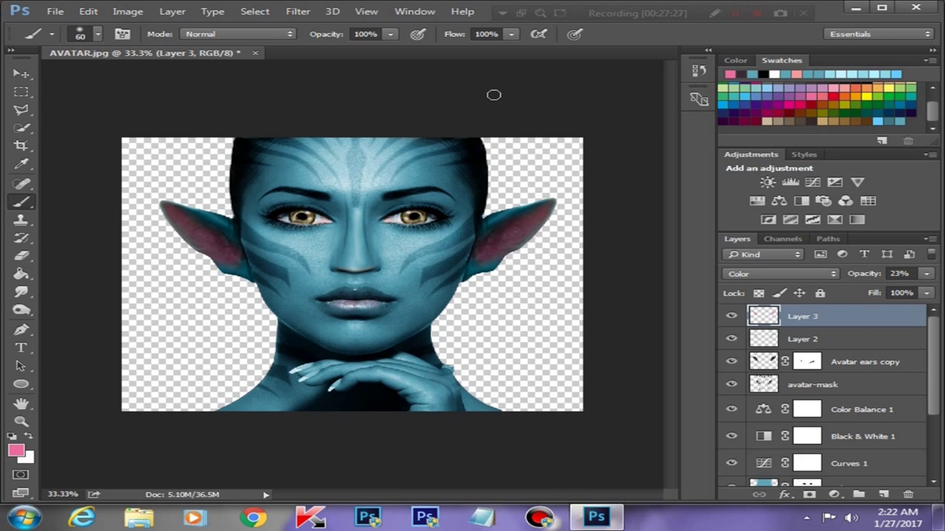
# Merge Avatar ears copy, Layer 2 and Layer 3 into a single Layer 3.
pyautogui.keyDown('ctrl'); pyautogui.click(844, 365); pyautogui.keyUp('ctrl')
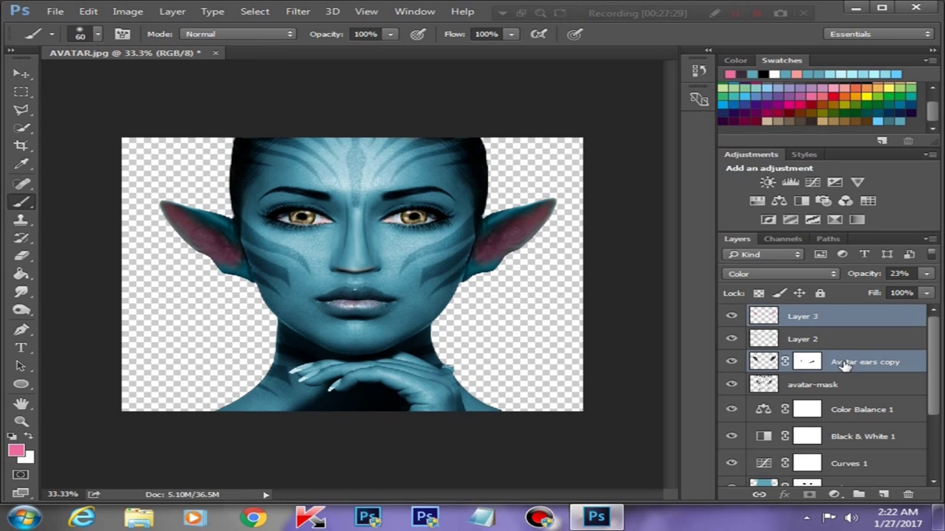
pyautogui.keyDown('ctrl'); pyautogui.click(841, 346); pyautogui.keyUp('ctrl')
pyautogui.rightClick(846, 346)
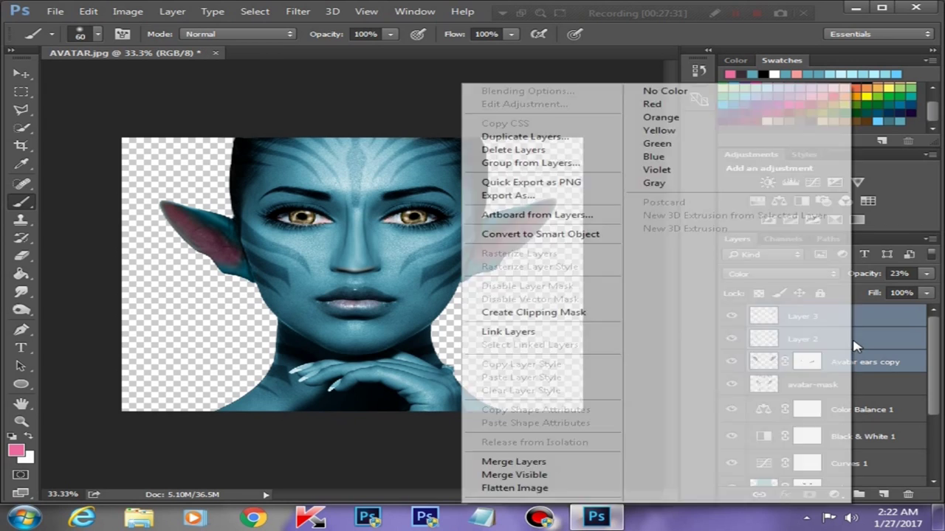
pyautogui.click(510, 464)
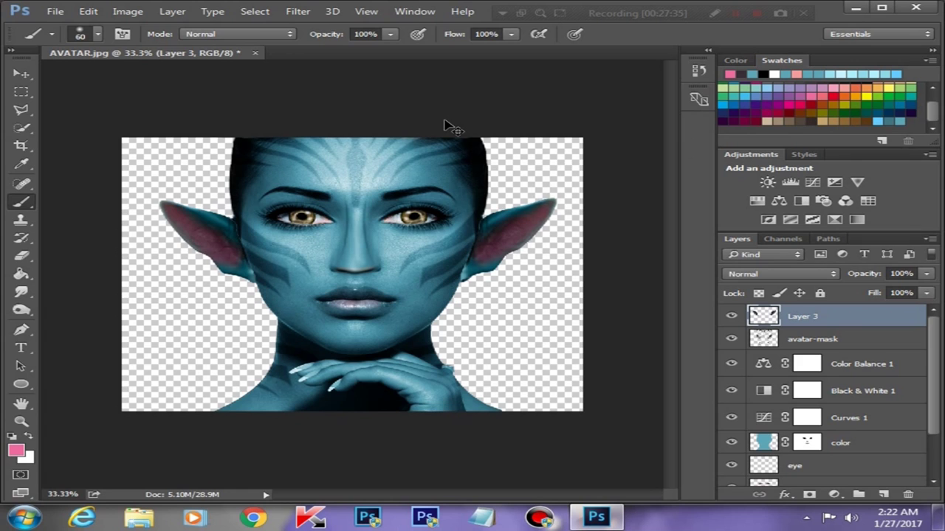
pyautogui.scroll(1, 369, 225)
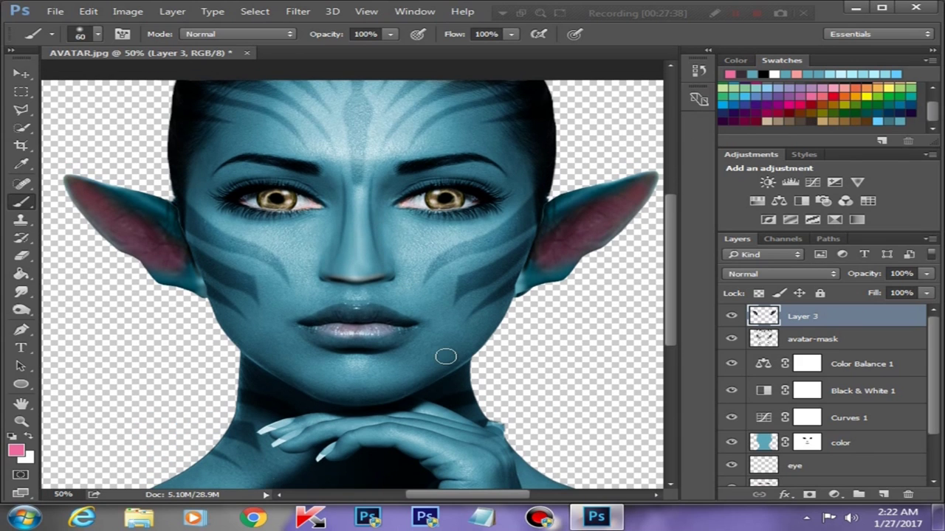
pyautogui.scroll(-1, 434, 354)
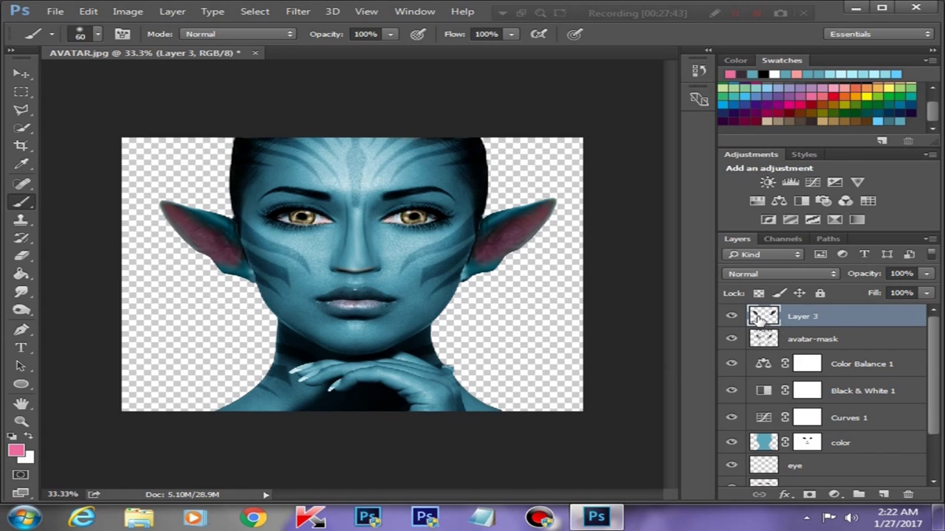
# Cut the left ear onto its own Layer 4 and narrow it to about 90% width.
pyautogui.click(21, 91)
pyautogui.moveTo(148, 189); pyautogui.dragTo(286, 299)
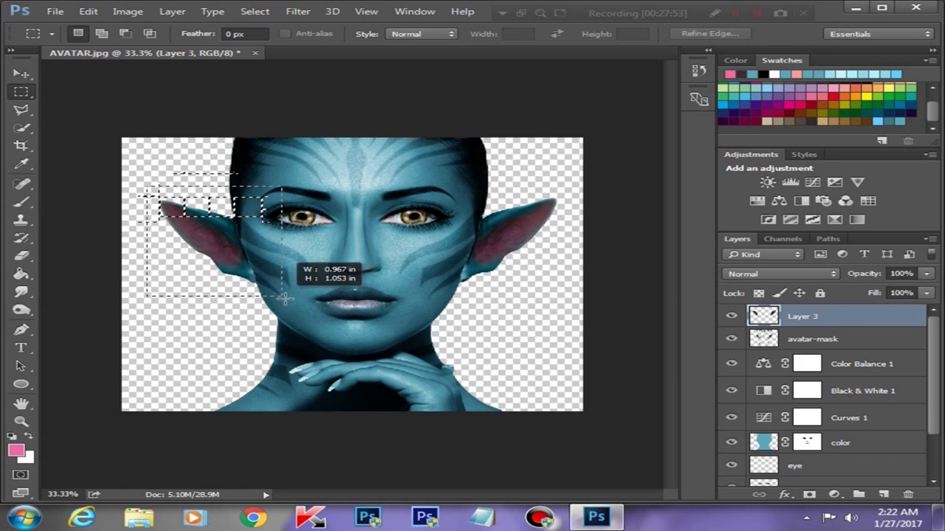
pyautogui.rightClick(182, 211)
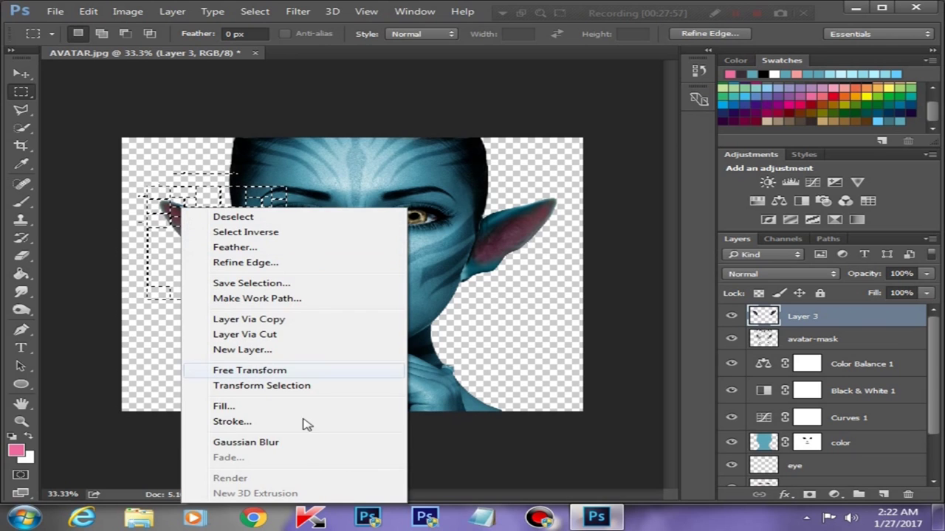
pyautogui.click(283, 334)
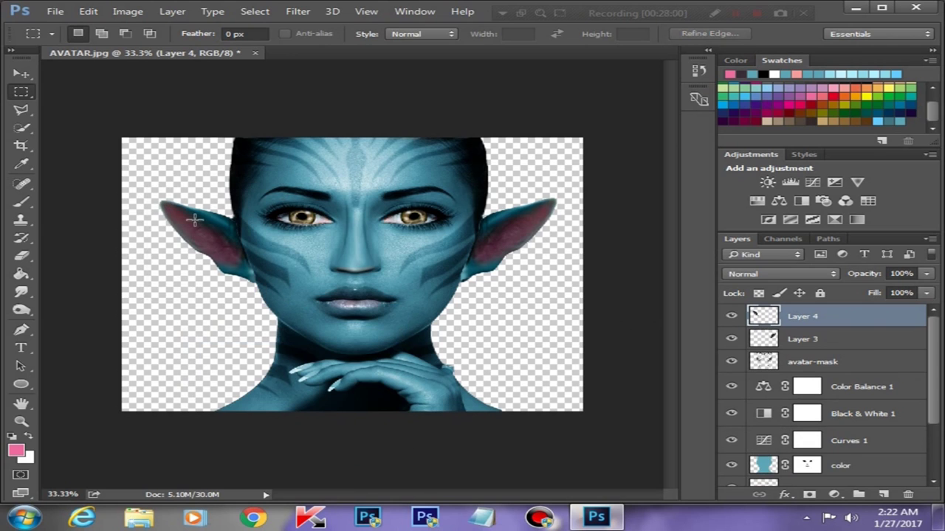
pyautogui.hotkey('ctrl', 't')
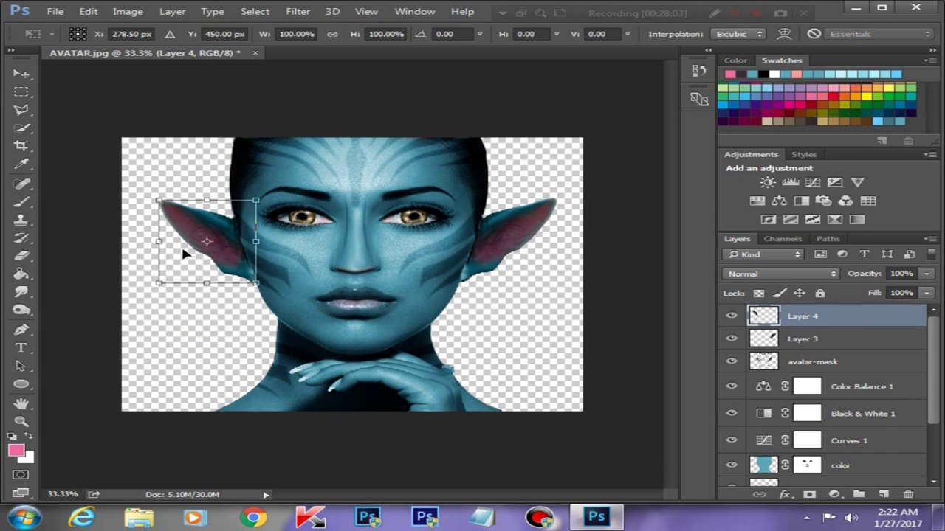
pyautogui.moveTo(158, 241); pyautogui.dragTo(166, 241)
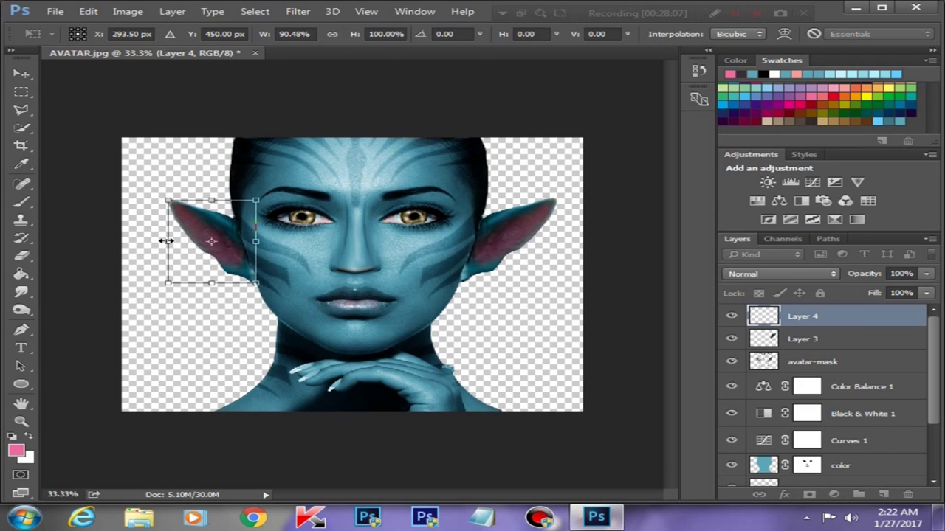
pyautogui.press('Return')
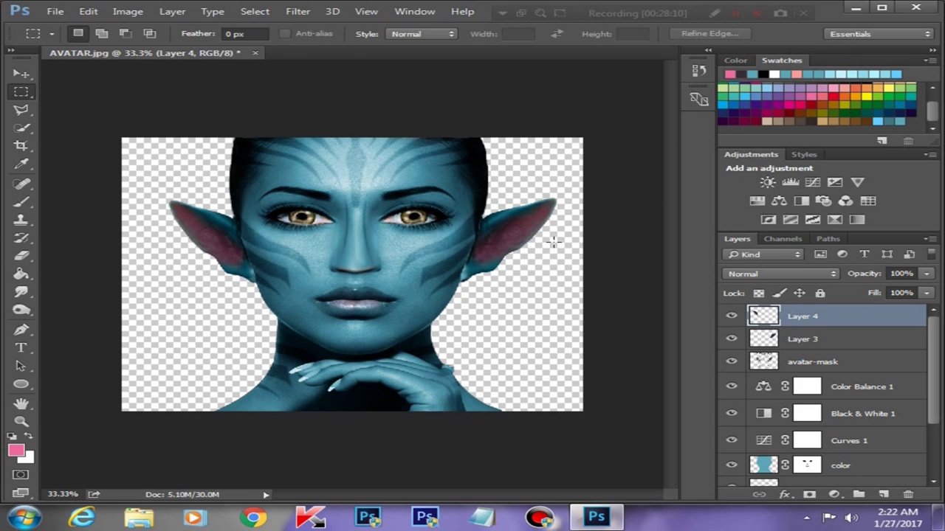
# Narrow the right ear on Layer 3 to about 90% width.
pyautogui.click(816, 340)
pyautogui.hotkey('ctrl', 't')
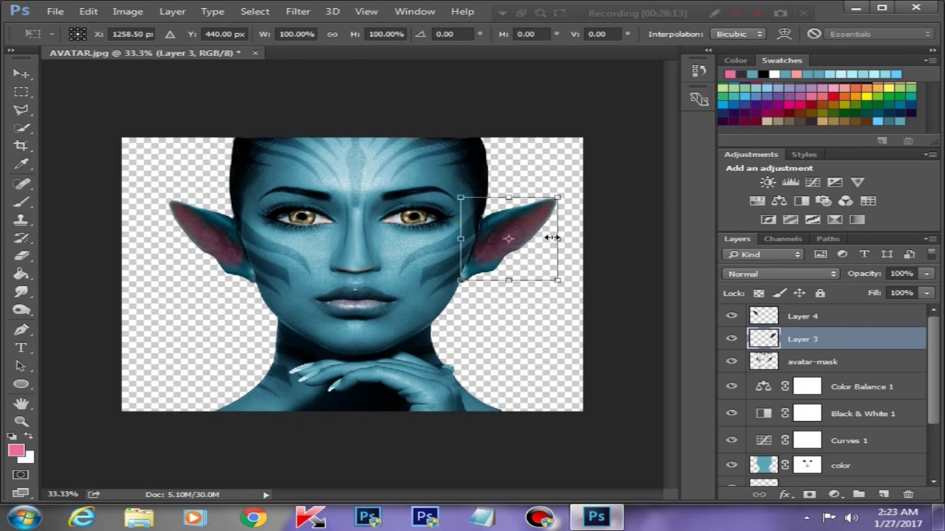
pyautogui.moveTo(552, 238); pyautogui.dragTo(545, 237)
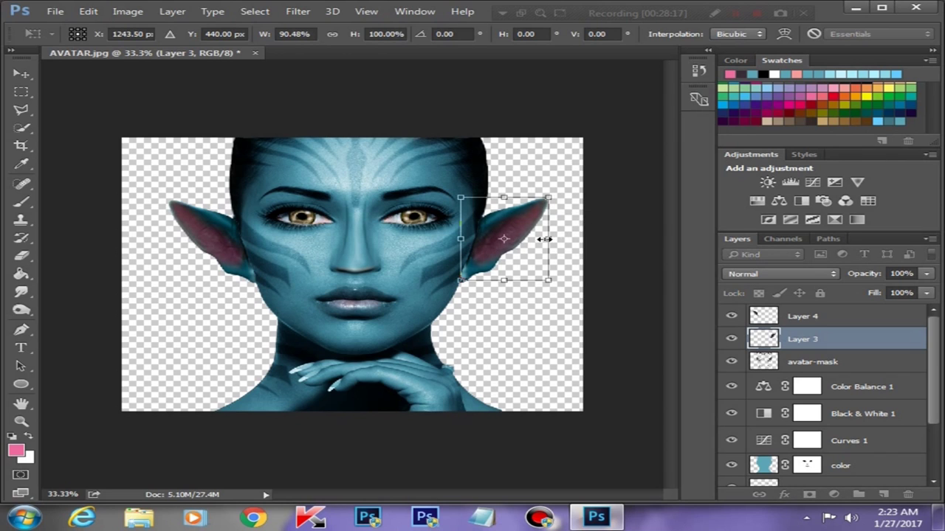
pyautogui.press('Return')
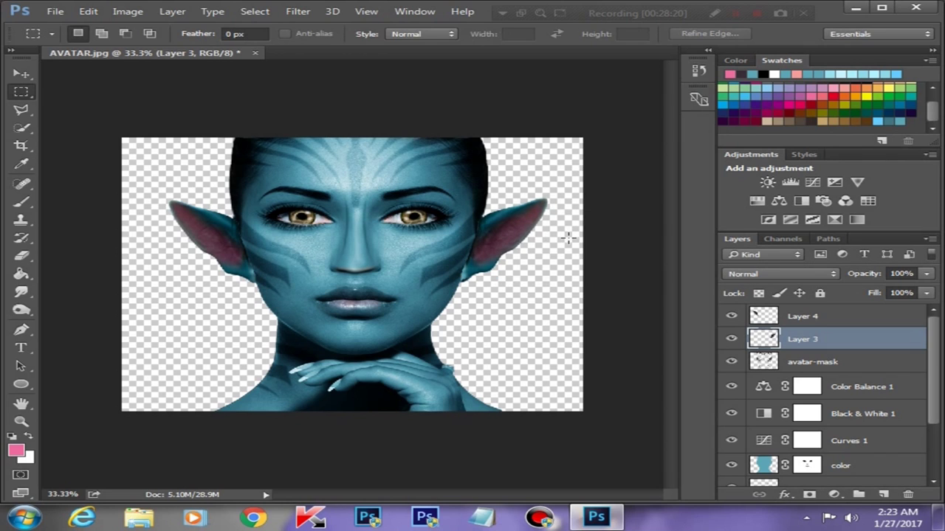
# Merge Layers 3 and 4 into one ears layer.
pyautogui.click(812, 323)
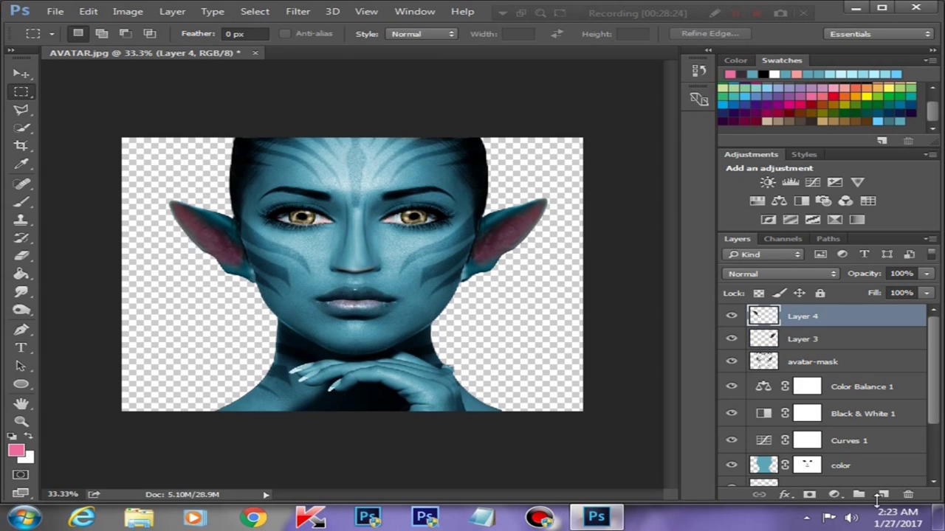
pyautogui.doubleClick(854, 340)
pyautogui.click(813, 153)
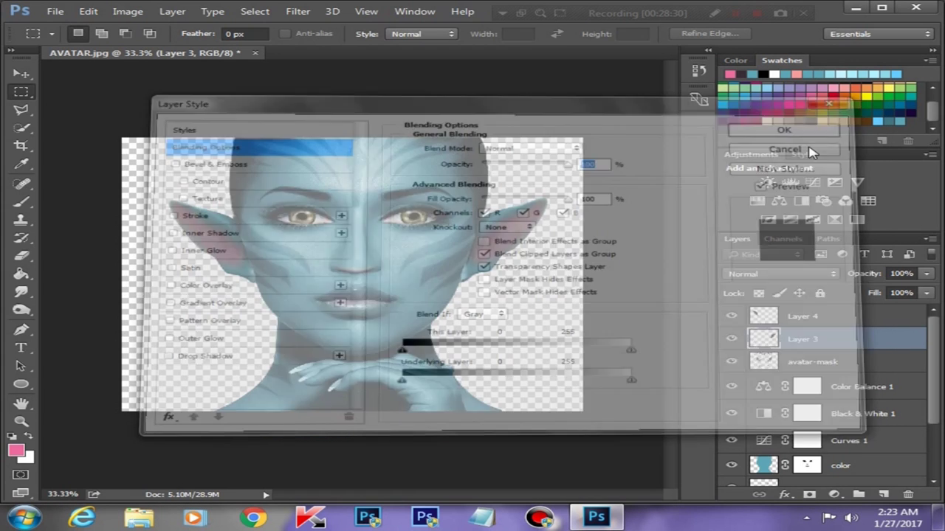
pyautogui.keyDown('shift'); pyautogui.click(812, 322); pyautogui.keyUp('shift')
pyautogui.hotkey('ctrl', 'e')
pyautogui.hotkey('ctrl', '-')
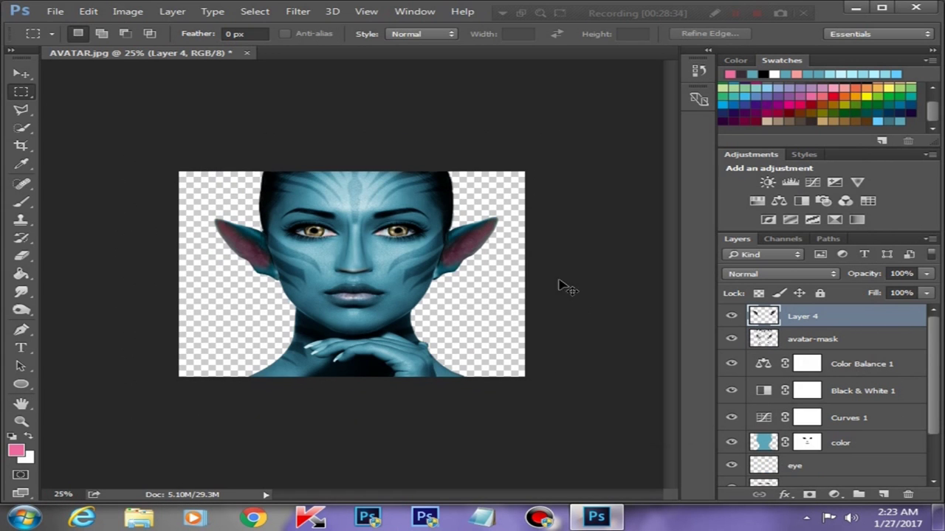
pyautogui.hotkey('ctrl', '-')
pyautogui.hotkey('ctrl', '+')
pyautogui.hotkey('ctrl', '+')
pyautogui.hotkey('ctrl', '+')
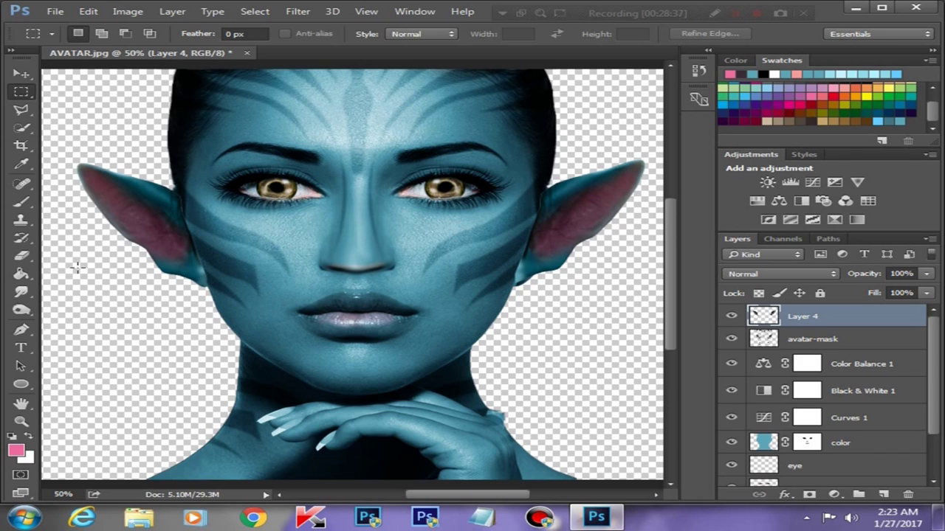
# Add a new Layer 5 set to Color blending.
pyautogui.click(883, 495)
pyautogui.click(781, 274)
pyautogui.click(753, 264)
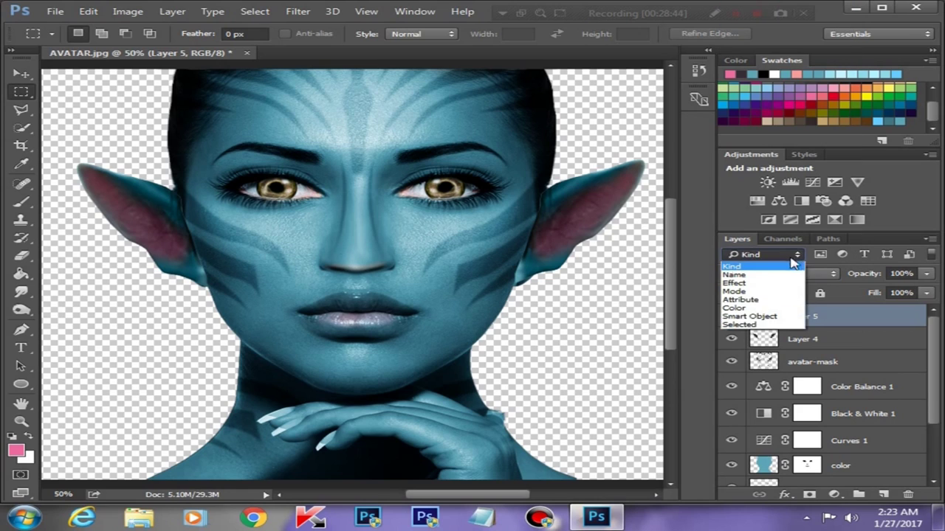
pyautogui.press('Escape')
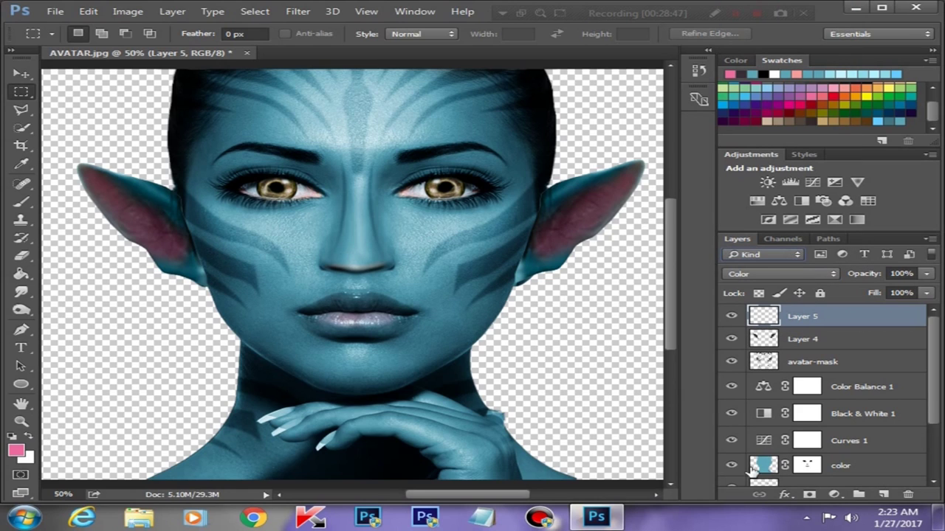
# Paint teal near the right ear and over the lower left ear inside the ears selection.
pyautogui.click(911, 118)
pyautogui.click(21, 201)
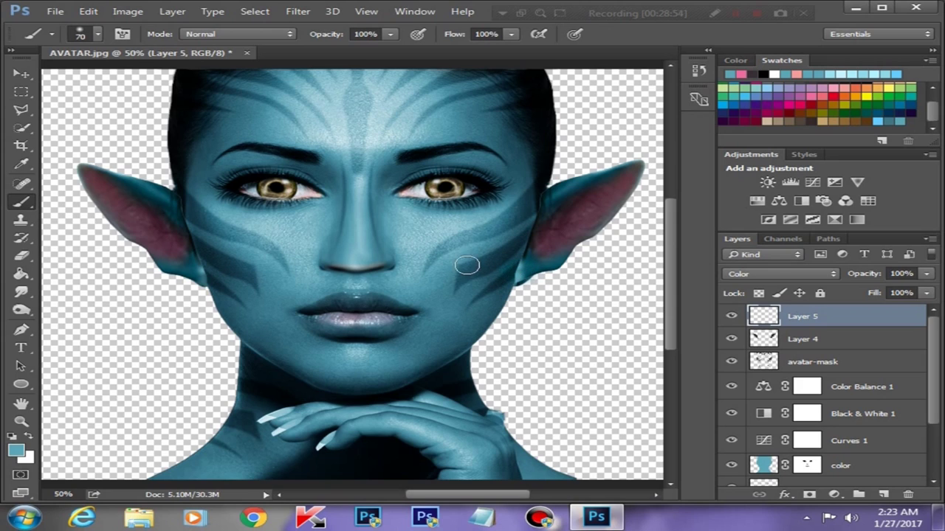
pyautogui.moveTo(521, 280); pyautogui.dragTo(512, 270)
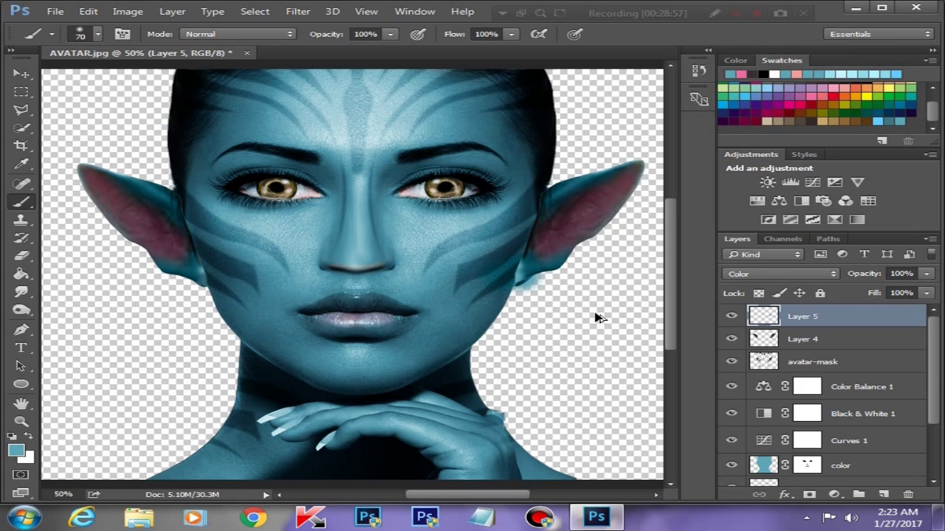
pyautogui.keyDown('ctrl'); pyautogui.click(772, 351); pyautogui.keyUp('ctrl')
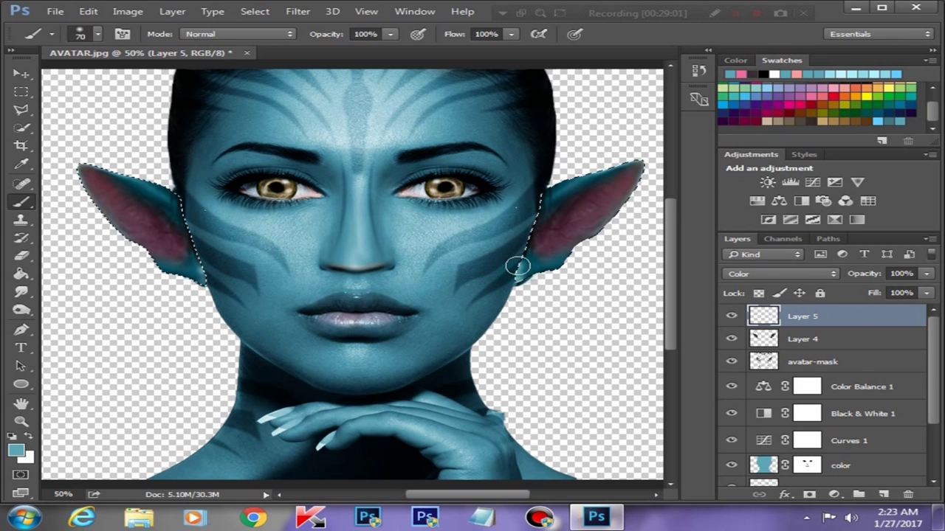
pyautogui.moveTo(190, 260); pyautogui.dragTo(203, 281)
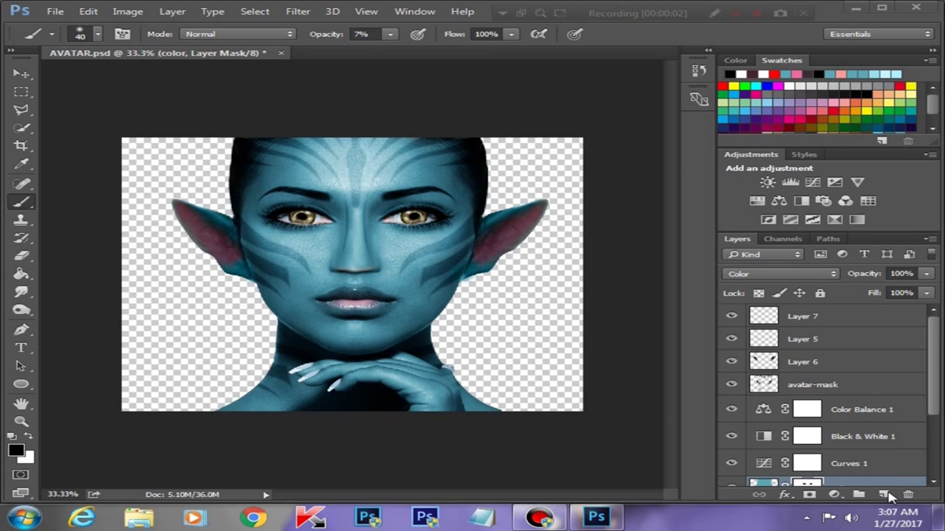
# Select Layer 7 and choose a 5 px hard round brush tip with wider spacing.
pyautogui.click(841, 320)
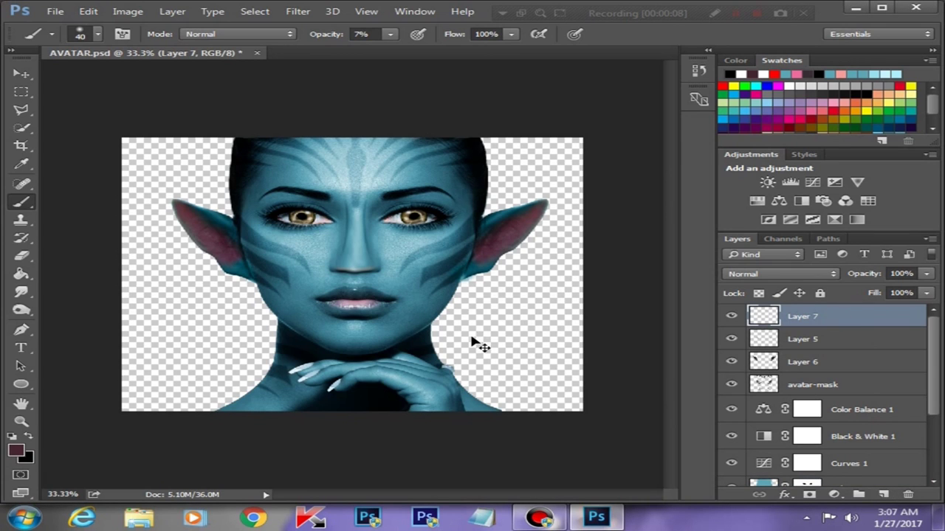
pyautogui.hotkey('ctrl', '+')
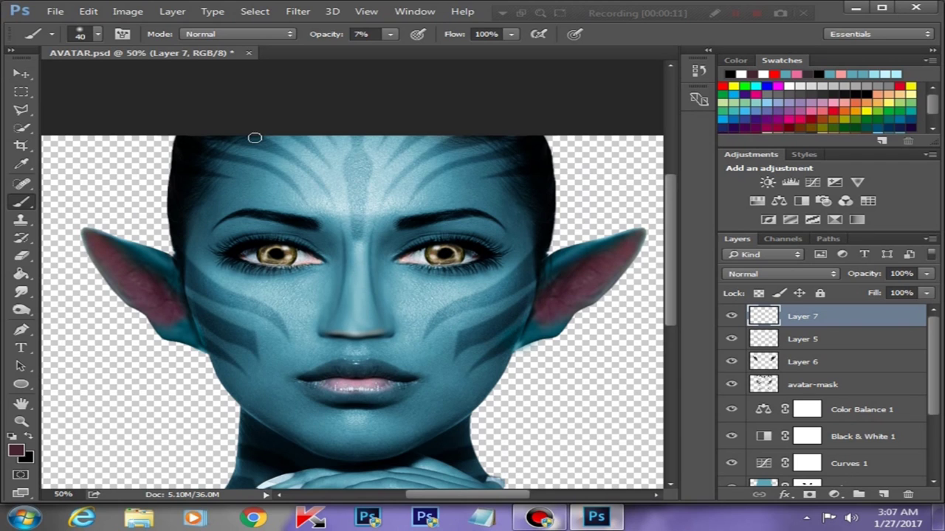
pyautogui.click(122, 34)
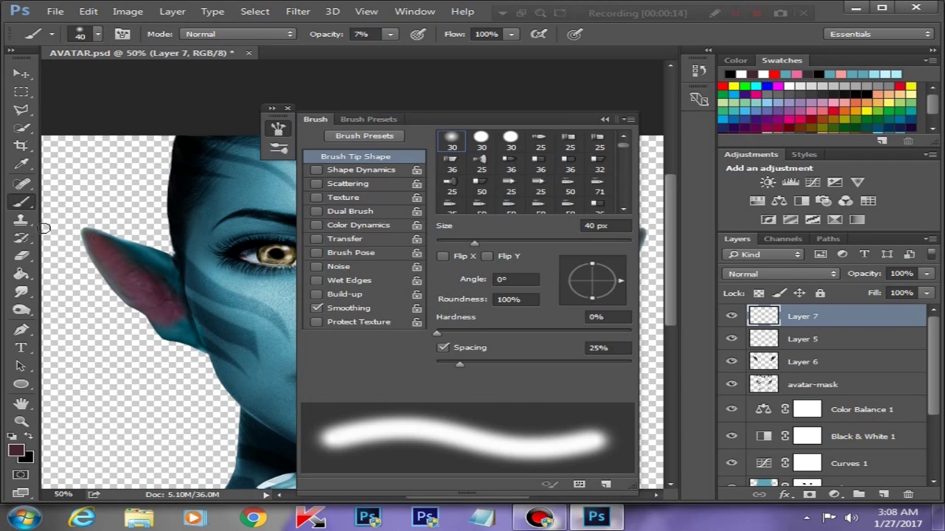
pyautogui.rightClick(156, 196)
pyautogui.click(214, 319)
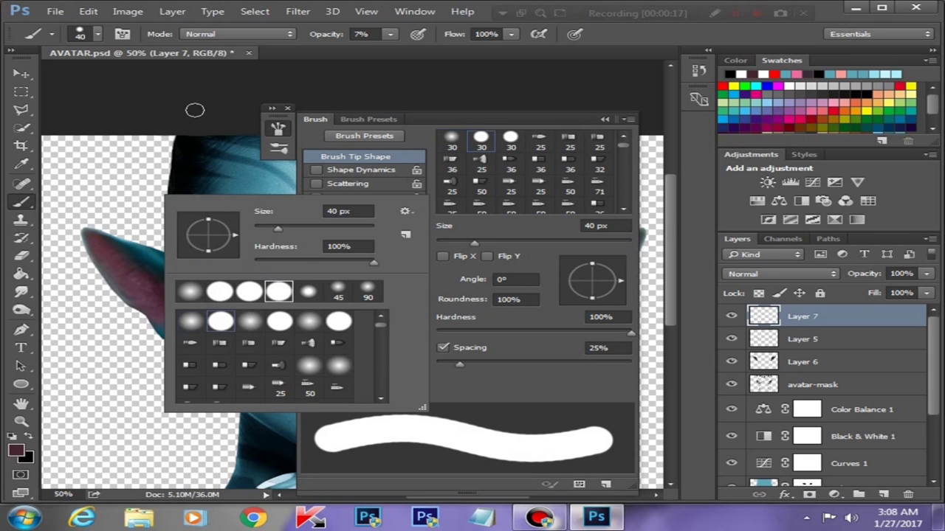
pyautogui.click(194, 106)
pyautogui.click(441, 244)
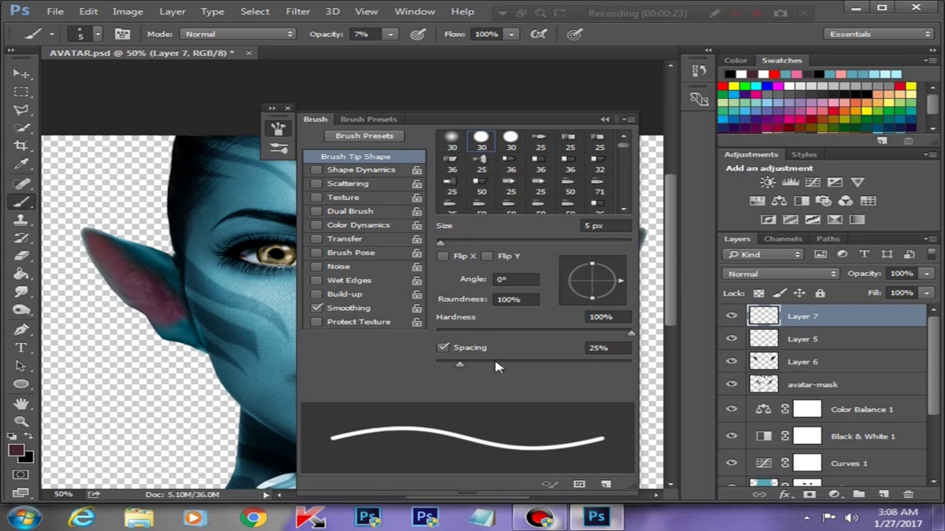
pyautogui.moveTo(495, 364); pyautogui.dragTo(597, 367)
# Turn on 100% size jitter, some angle jitter and wide scattering with count 2.
pyautogui.click(357, 171)
pyautogui.moveTo(517, 152); pyautogui.dragTo(648, 154)
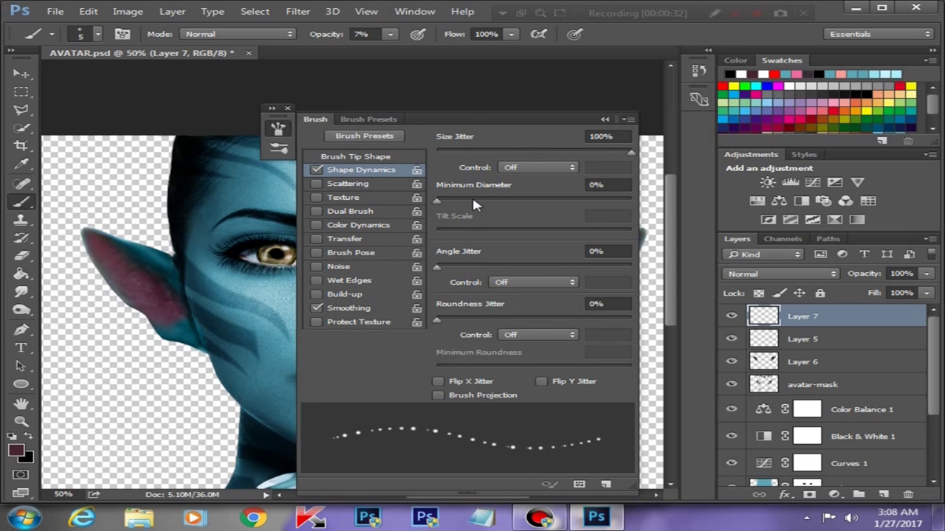
pyautogui.moveTo(455, 267); pyautogui.dragTo(475, 268)
pyautogui.click(358, 185)
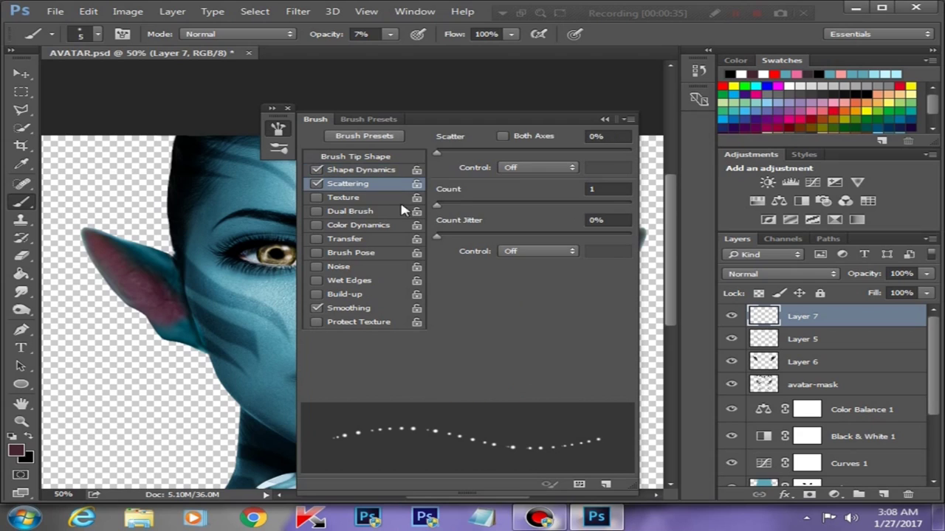
pyautogui.click(445, 206)
pyautogui.moveTo(481, 153); pyautogui.dragTo(632, 152)
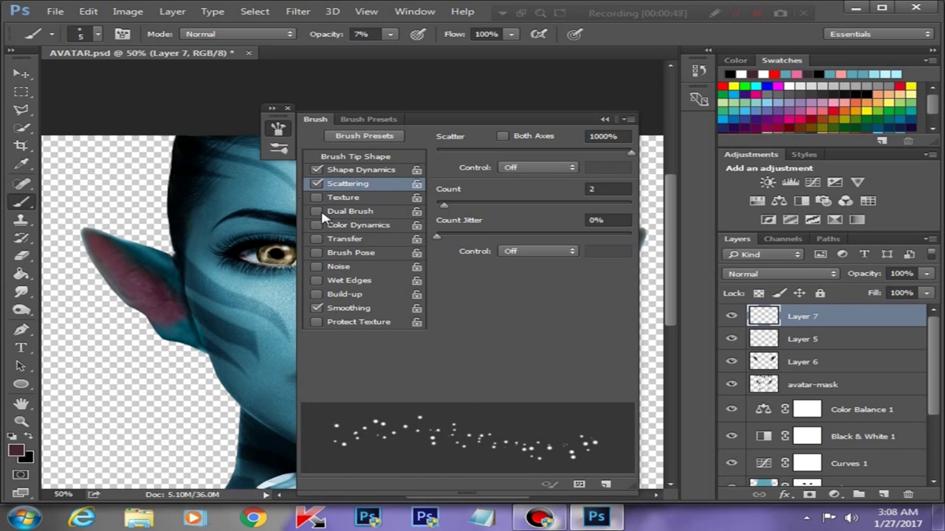
# Enable 100% opacity jitter and 82% flow jitter, then raise scatter count to 3.
pyautogui.click(345, 239)
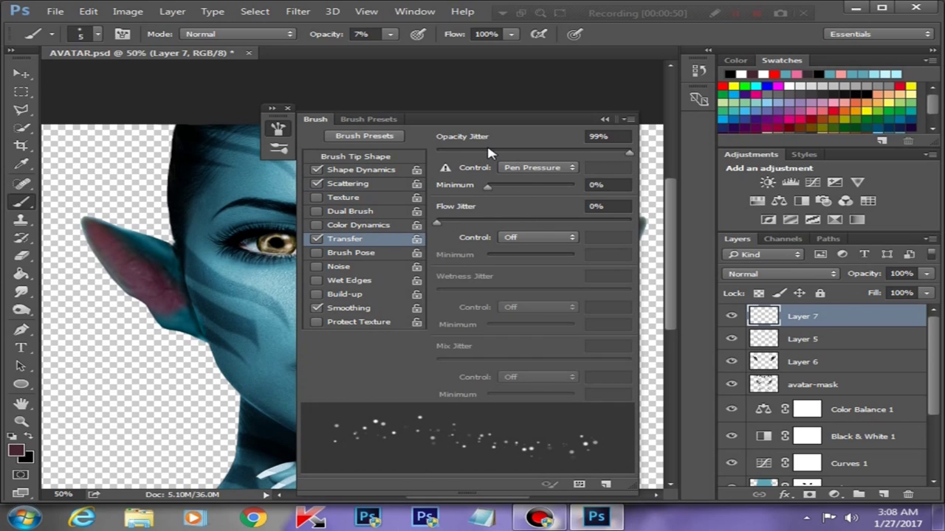
pyautogui.moveTo(517, 221)
pyautogui.mouseDown()
pyautogui.moveTo(612, 222)
pyautogui.moveTo(533, 222)
pyautogui.mouseUp()
pyautogui.click(630, 153)
pyautogui.click(627, 222)
pyautogui.moveTo(501, 191)
pyautogui.mouseDown()
pyautogui.moveTo(524, 191)
pyautogui.moveTo(461, 190)
pyautogui.mouseUp()
pyautogui.click(596, 222)
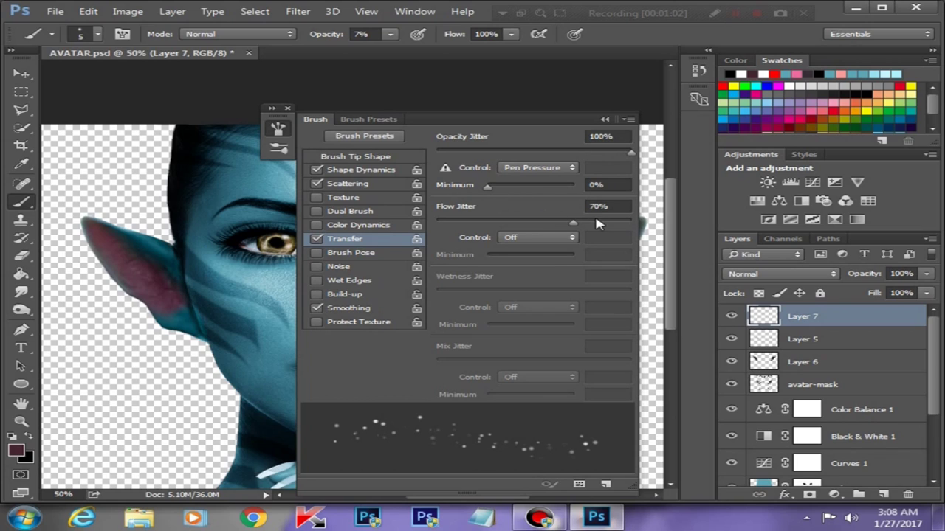
pyautogui.click(369, 187)
pyautogui.click(463, 206)
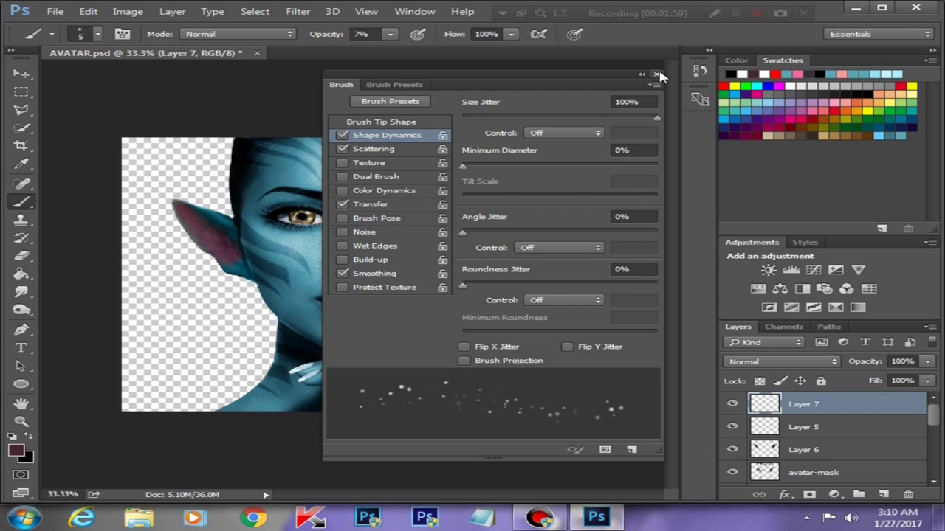
# Make white the painting colour and set brush opacity to 100%.
pyautogui.hotkey('ctrl', 'BackSpace')
pyautogui.hotkey('ctrl', 'z')
pyautogui.scroll(2, 413, 233)
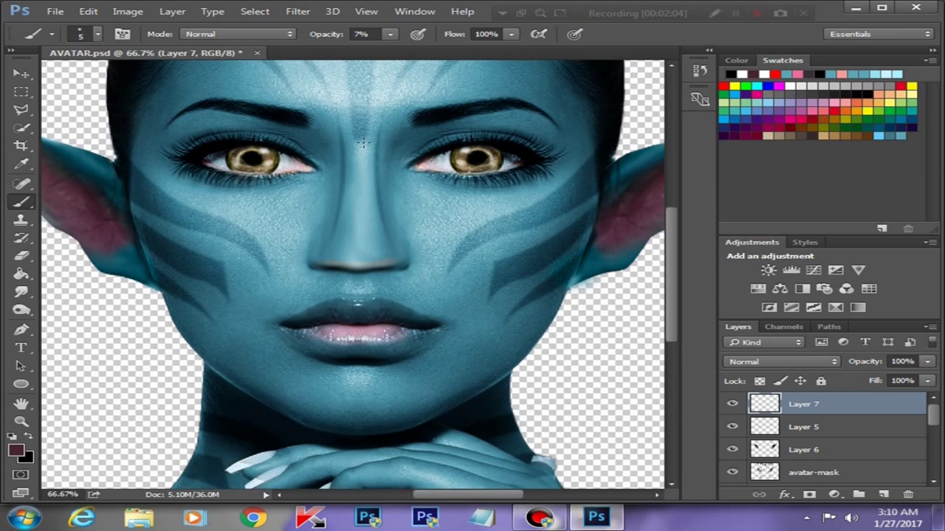
pyautogui.press('d')
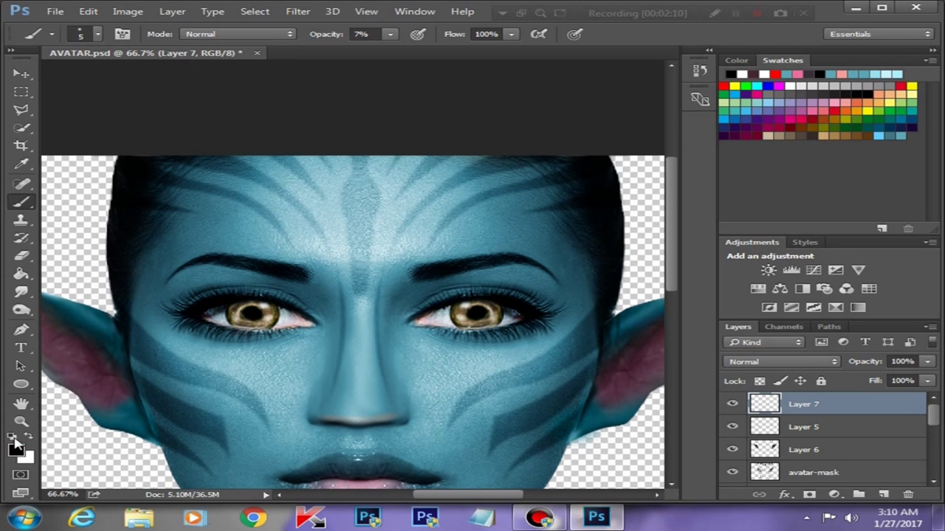
pyautogui.press('x')
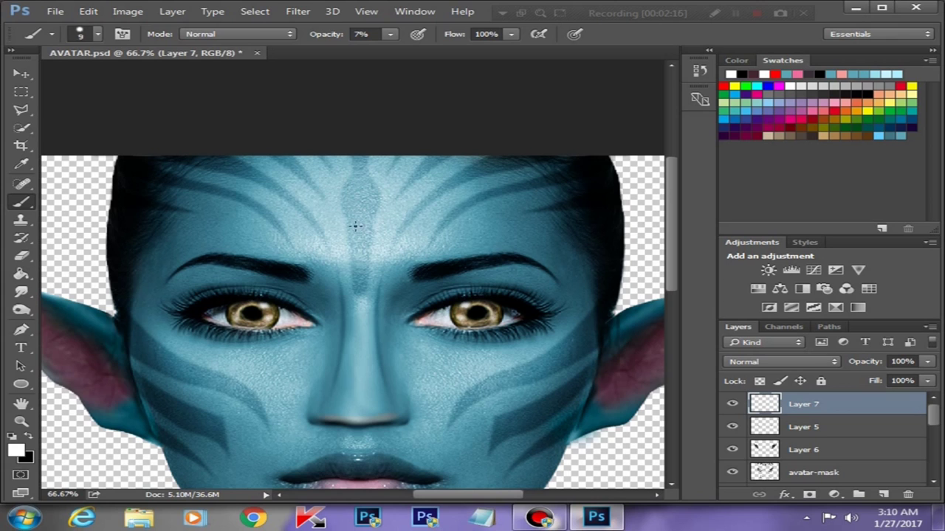
pyautogui.press('0')
# Scatter white dots across the forehead, cheeks, nose and neck on Layer 7.
pyautogui.hotkey('ctrl', '-')
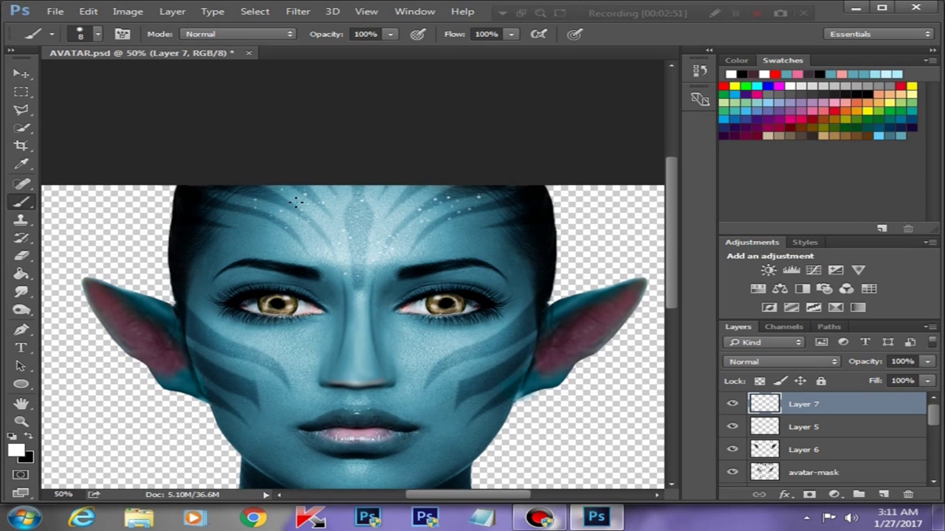
pyautogui.scroll(-2, 287, 230)
pyautogui.hotkey('ctrl', '-')
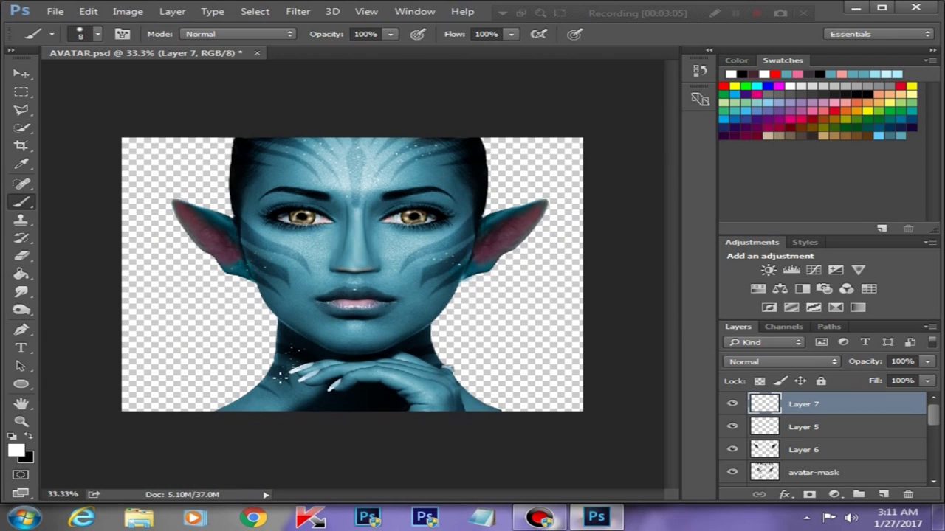
pyautogui.hotkey('ctrl', '+')
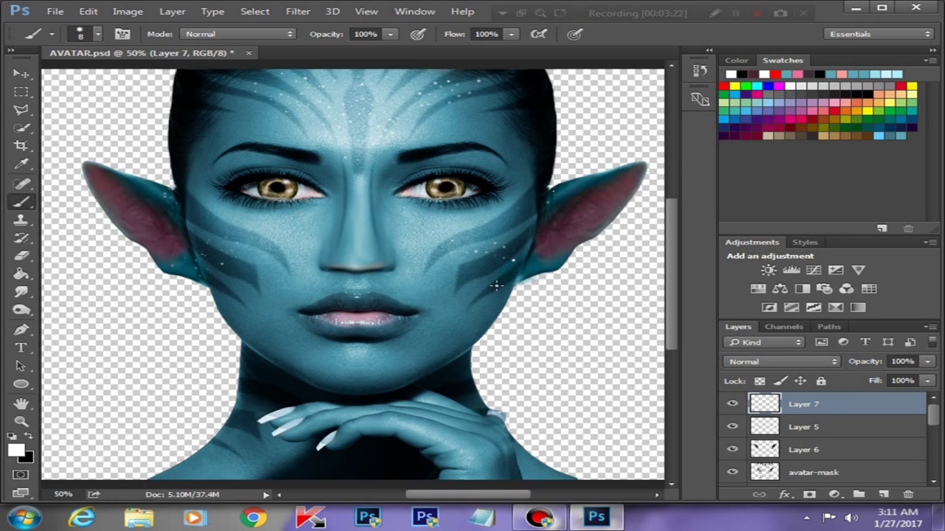
pyautogui.scroll(-1, 520, 221)
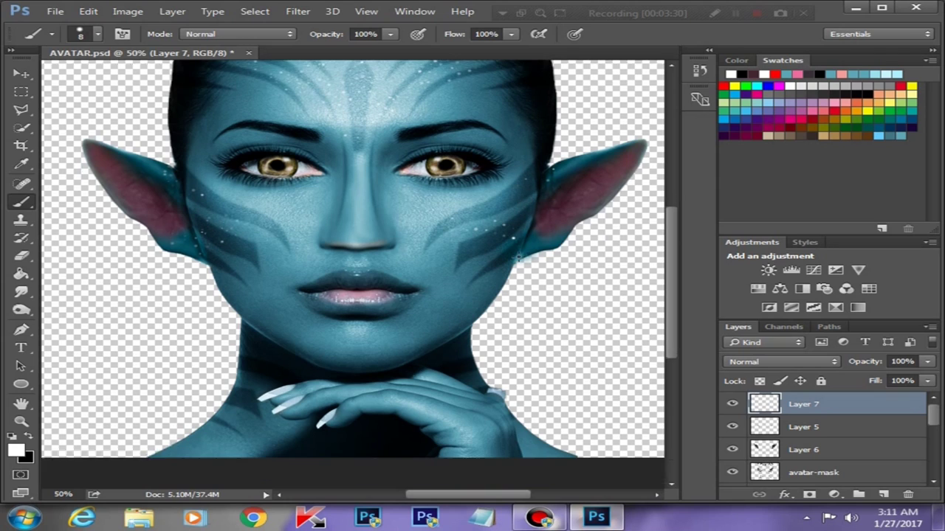
pyautogui.scroll(1, 443, 222)
pyautogui.scroll(-1, 331, 143)
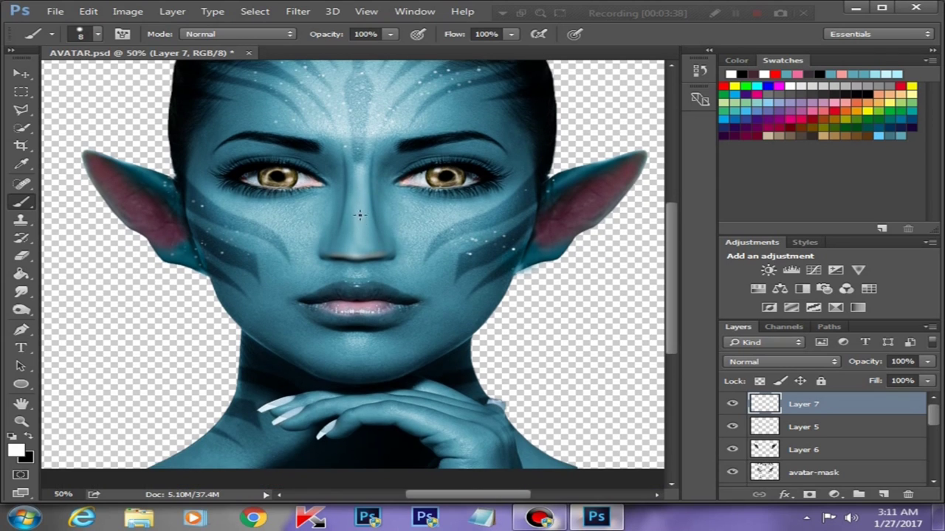
pyautogui.scroll(1, 441, 220)
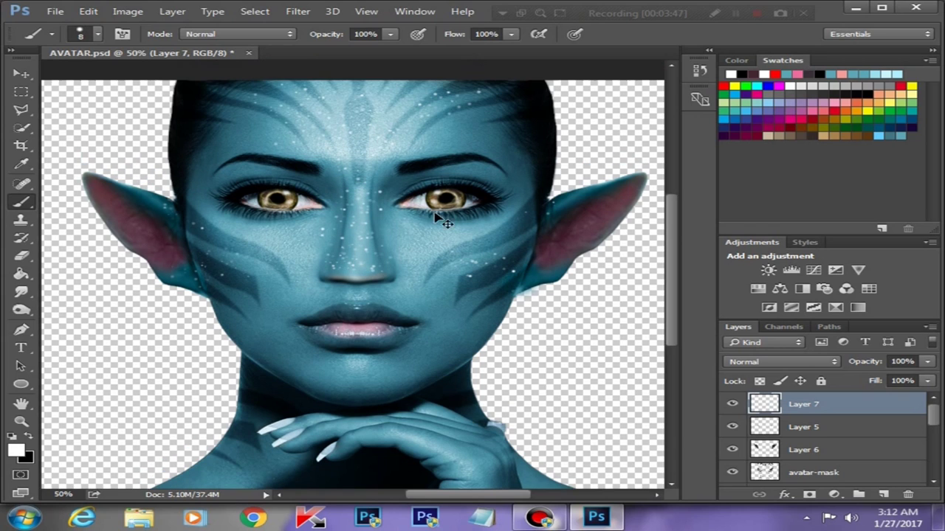
pyautogui.scroll(-1, 428, 246)
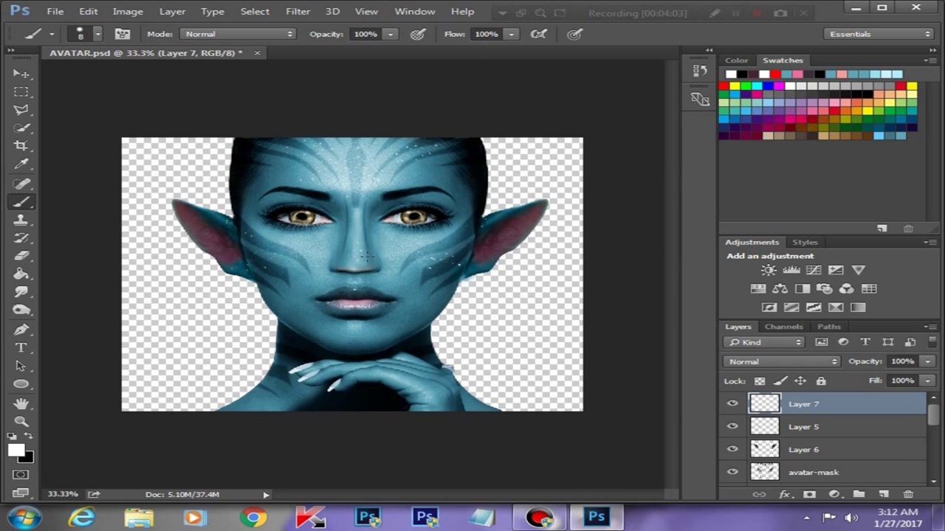
pyautogui.scroll(1, 366, 257)
pyautogui.scroll(-1, 354, 186)
# Lower the brush opacity to 54% for fainter dots.
pyautogui.press('5')
pyautogui.press('4')
pyautogui.scroll(1, 314, 412)
pyautogui.scroll(-1, 398, 386)
pyautogui.scroll(1, 399, 386)
# Add Layer 8 and set a soft round brush at 7% opacity in dark magenta-purple.
pyautogui.click(884, 494)
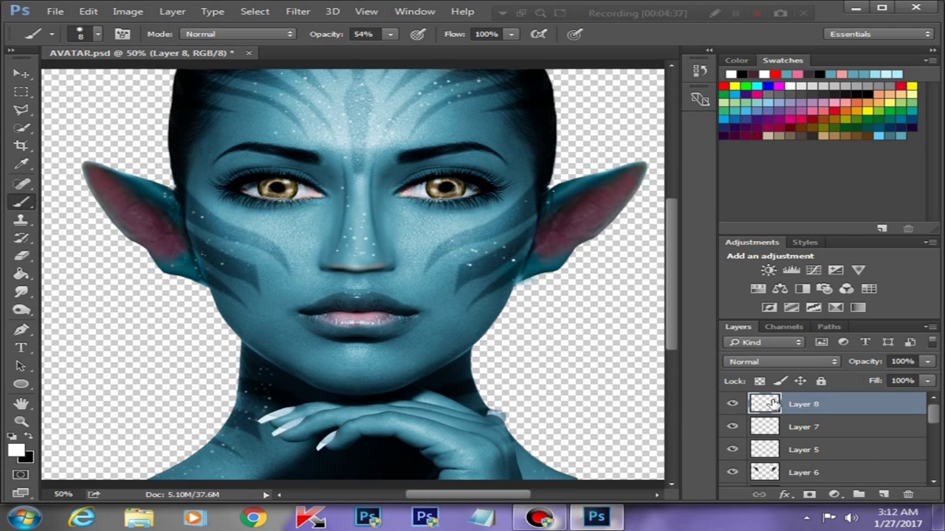
pyautogui.rightClick(344, 211)
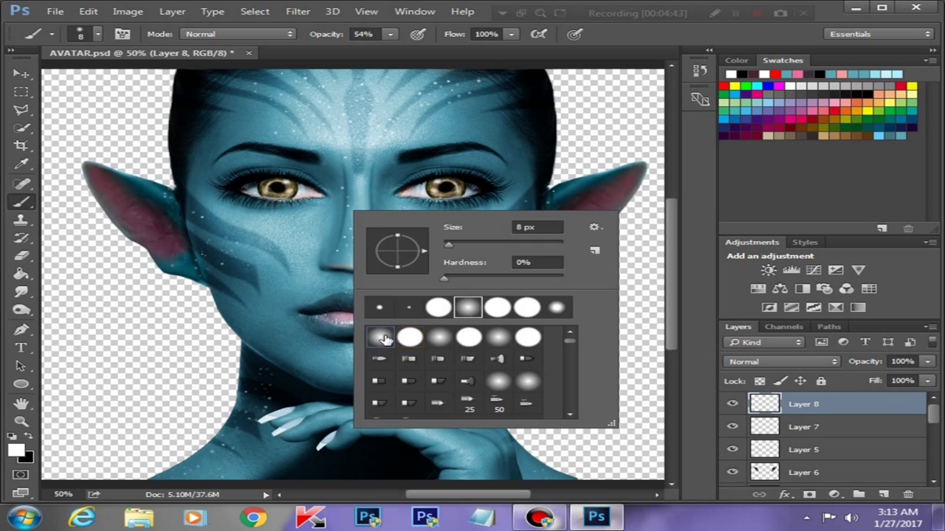
pyautogui.doubleClick(387, 340)
pyautogui.click(389, 34)
pyautogui.moveTo(370, 52); pyautogui.dragTo(344, 52)
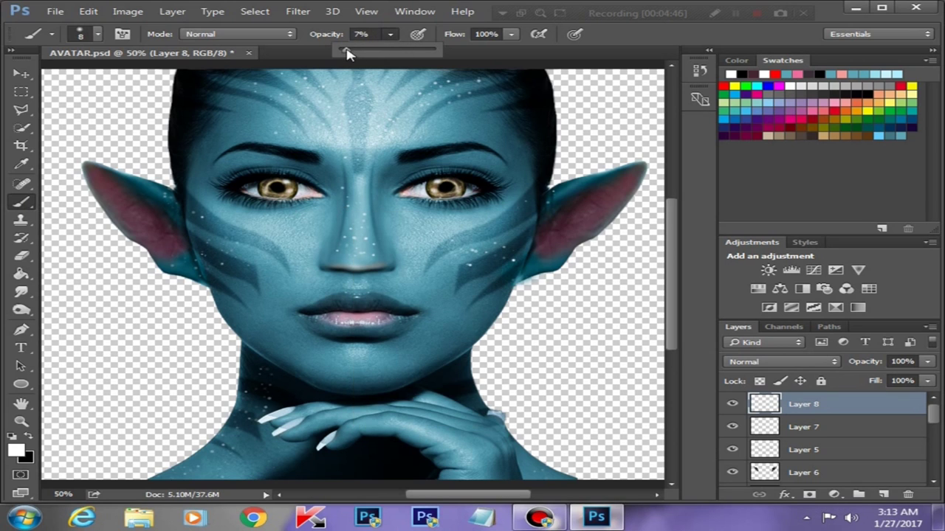
pyautogui.click(16, 451)
pyautogui.click(650, 161)
pyautogui.click(562, 255)
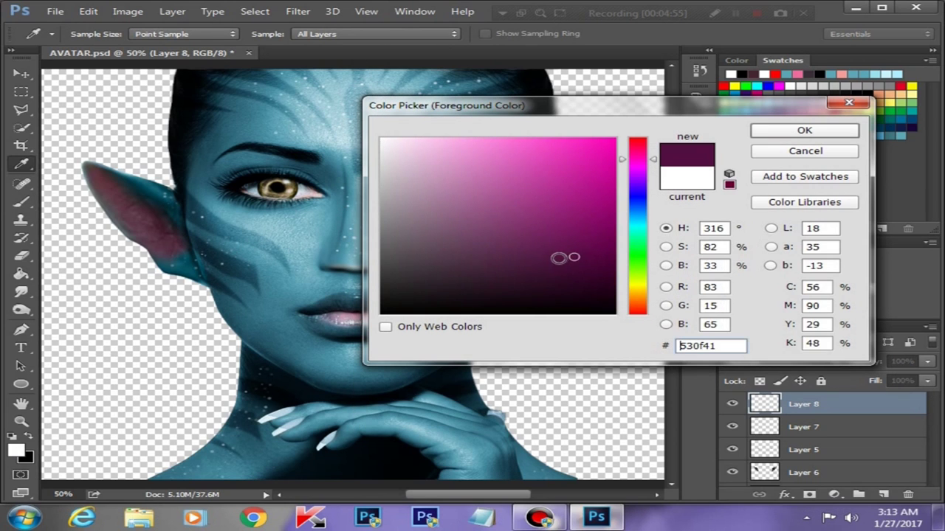
pyautogui.click(805, 130)
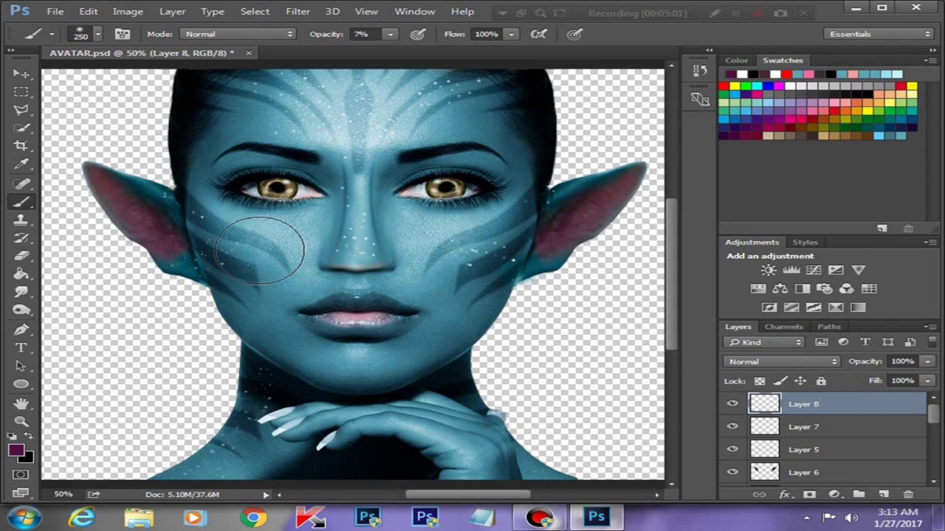
# Paint dark purple strokes over both cheek stripes, resizing the brush from 250 to 125.
pyautogui.moveTo(260, 251); pyautogui.dragTo(284, 284)
pyautogui.press(']')
pyautogui.press(']')
pyautogui.press(']')
pyautogui.moveTo(488, 254); pyautogui.dragTo(468, 295)
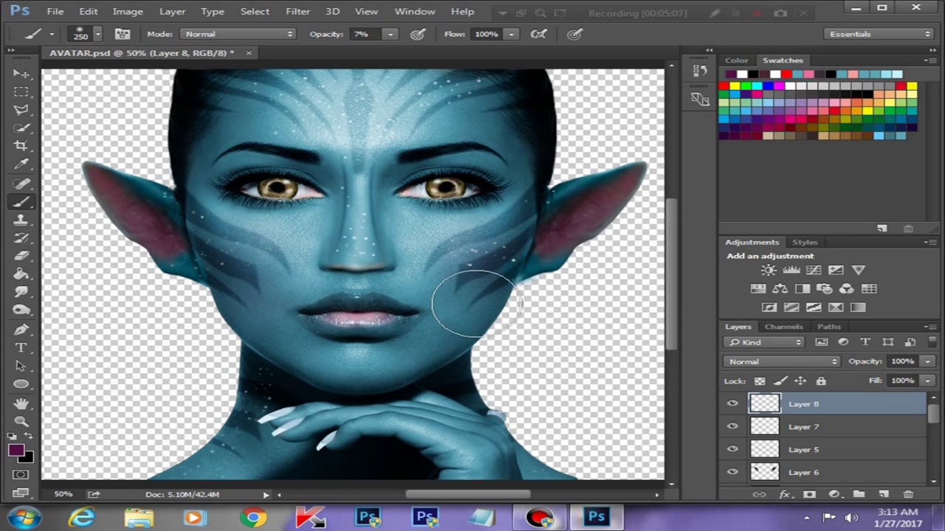
pyautogui.hotkey('ctrl', '-')
pyautogui.doubleClick(857, 407)
pyautogui.click(801, 142)
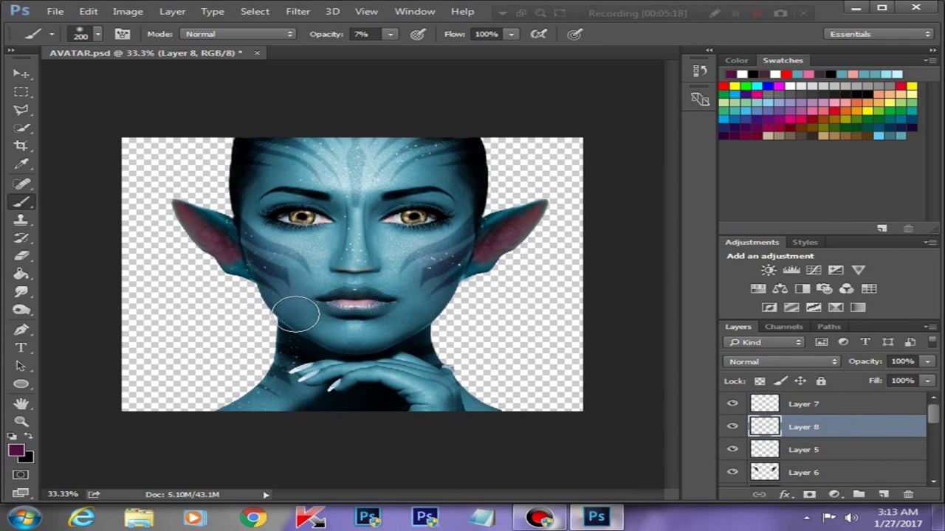
pyautogui.press('[')
pyautogui.hotkey('ctrl', '+')
pyautogui.scroll(3, 295, 114)
pyautogui.press('[')
pyautogui.press('[')
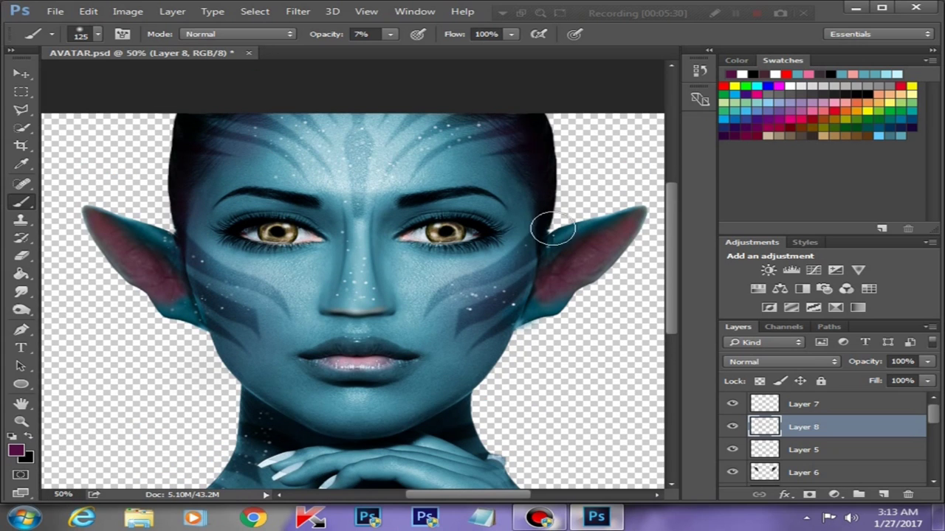
# Blend Layer 8 in Color mode at 35% opacity, toggling its visibility to compare.
pyautogui.click(782, 362)
pyautogui.click(764, 341)
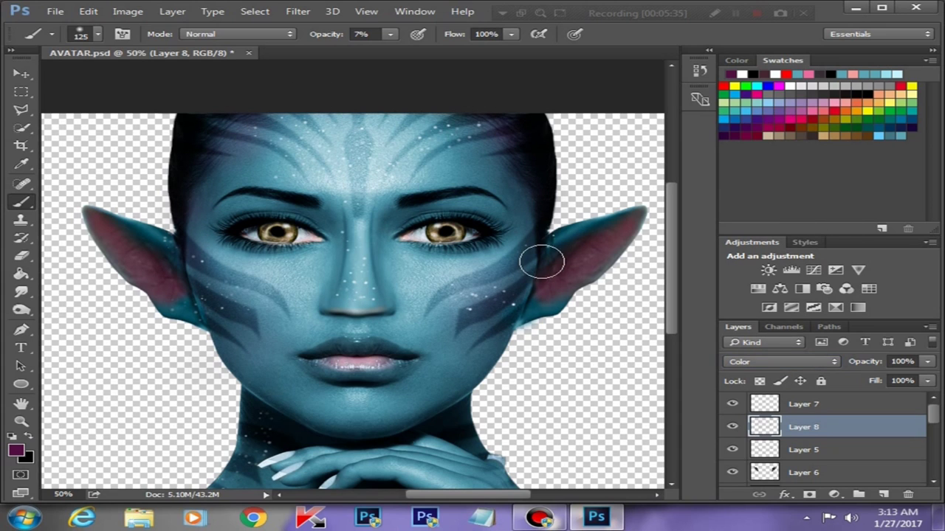
pyautogui.scroll(-2, 460, 375)
pyautogui.hotkey('ctrl', '-')
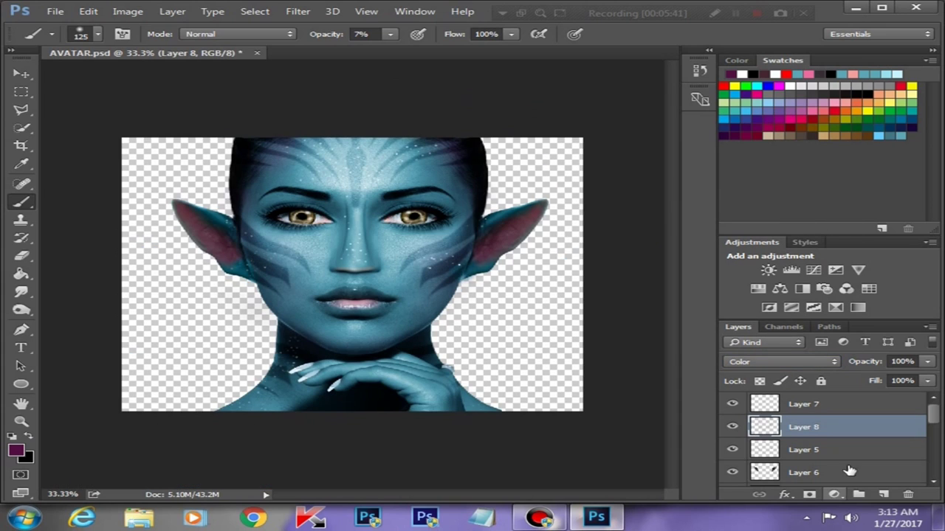
pyautogui.click(928, 362)
pyautogui.moveTo(923, 381); pyautogui.dragTo(865, 381)
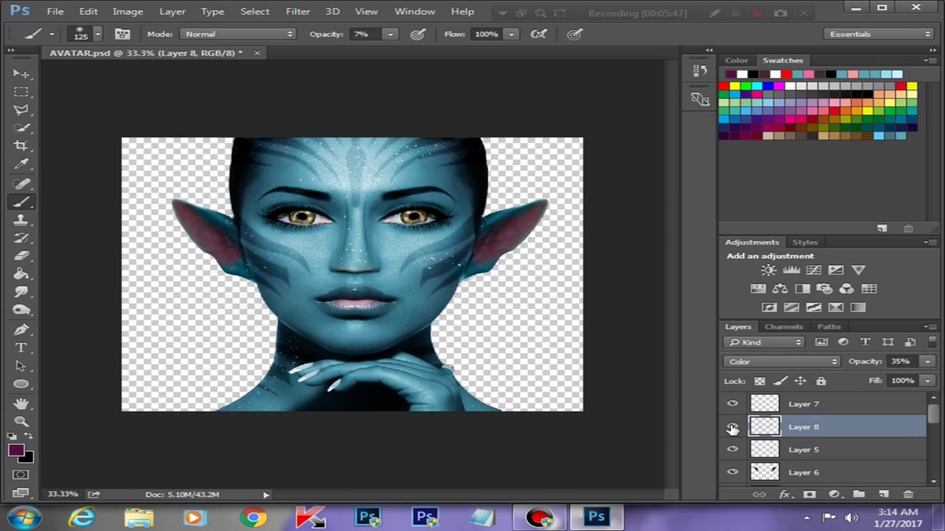
pyautogui.click(732, 427)
pyautogui.hotkey('ctrl', '-')
# Try unlocking the Background layer, then dismiss the New Layer prompt unchanged.
pyautogui.scroll(-5, 856, 468)
pyautogui.scroll(-5, 852, 450)
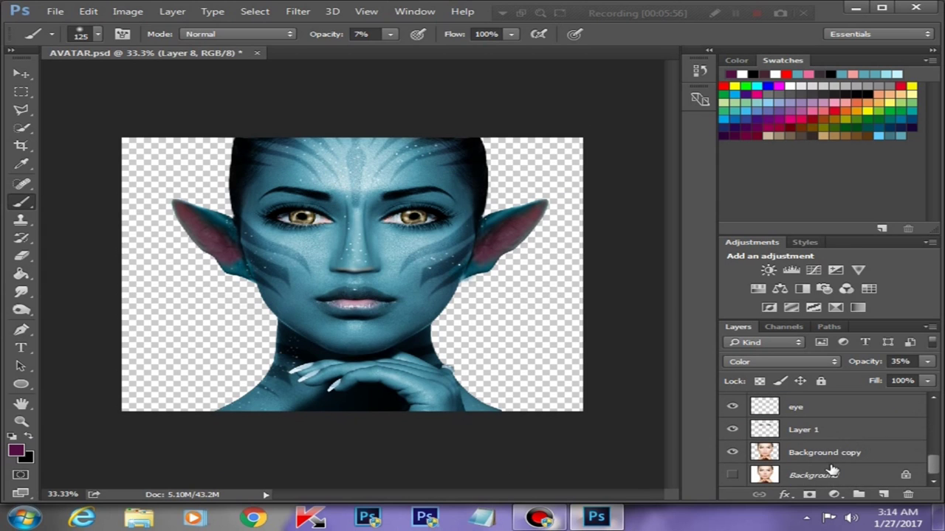
pyautogui.doubleClick(834, 474)
pyautogui.click(611, 185)
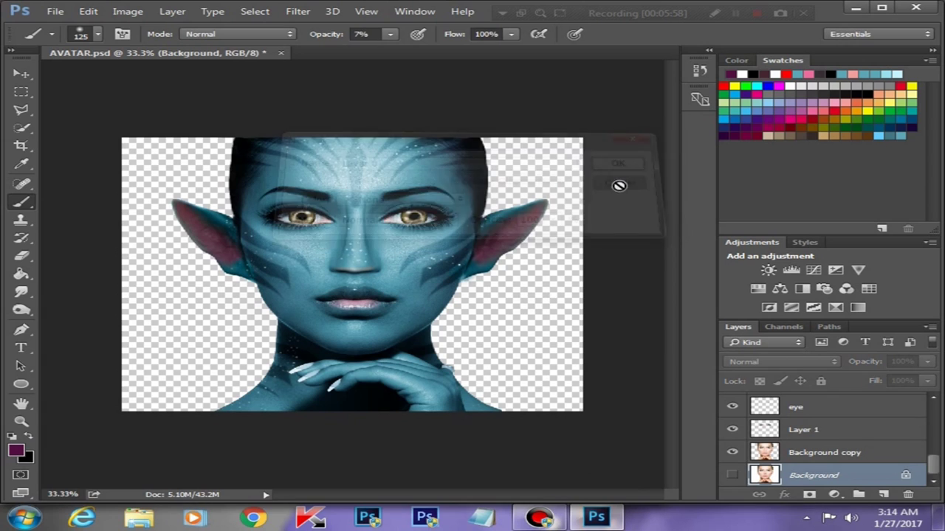
# Place Embedded the landscape JPG from E:\PS tut and enlarge it to fill the canvas.
pyautogui.click(64, 14)
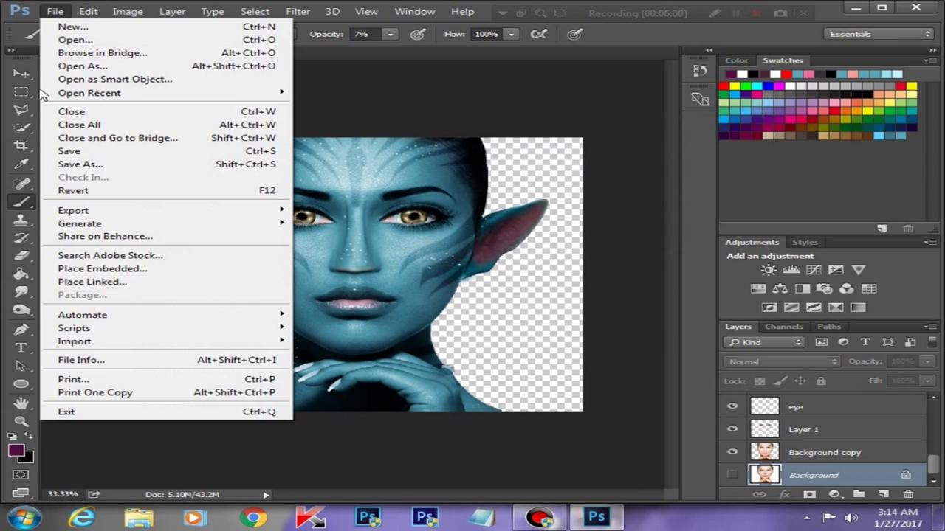
pyautogui.click(154, 270)
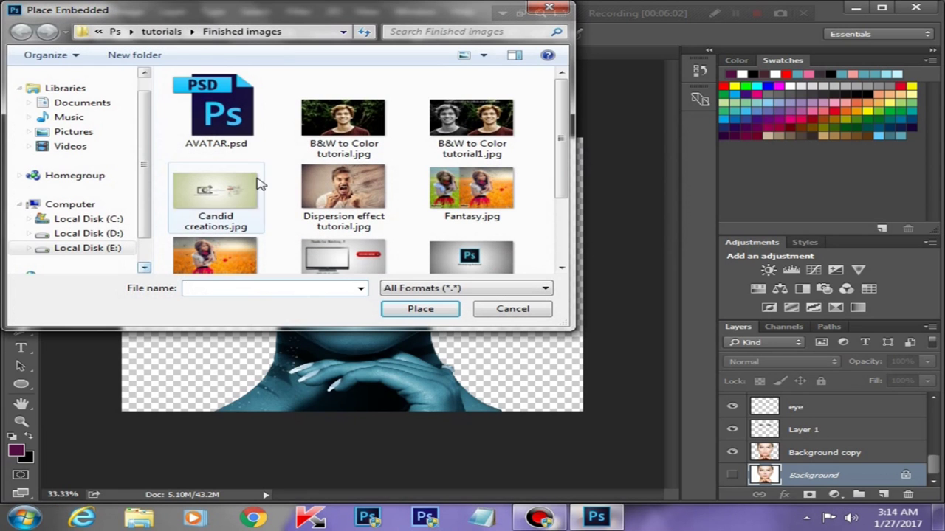
pyautogui.click(126, 248)
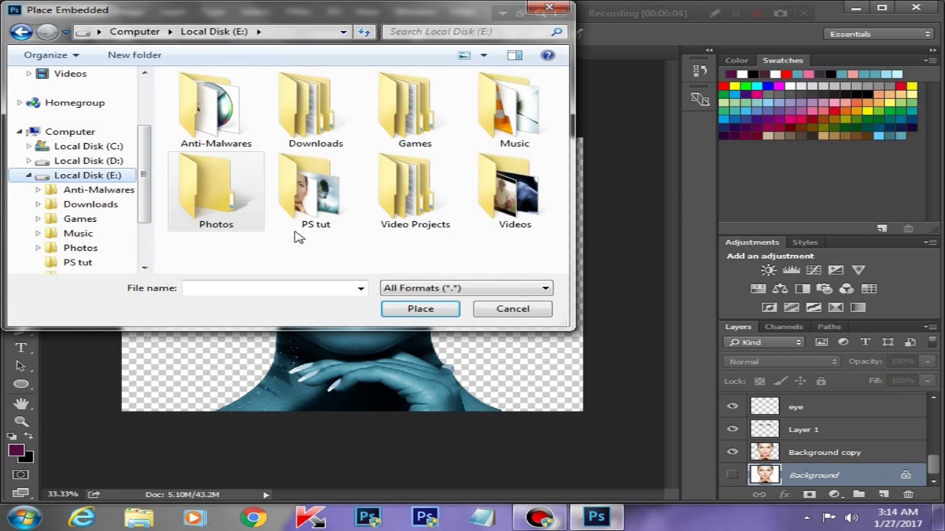
pyautogui.doubleClick(319, 210)
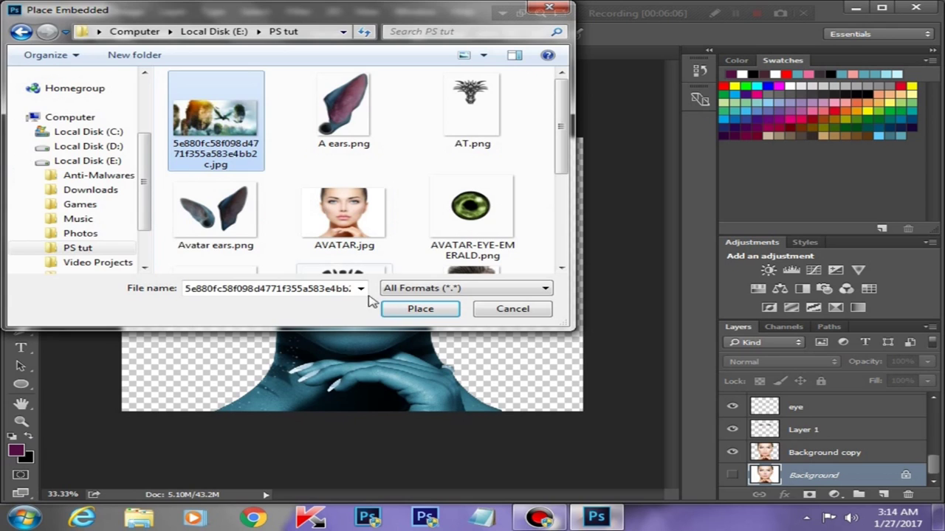
pyautogui.click(414, 310)
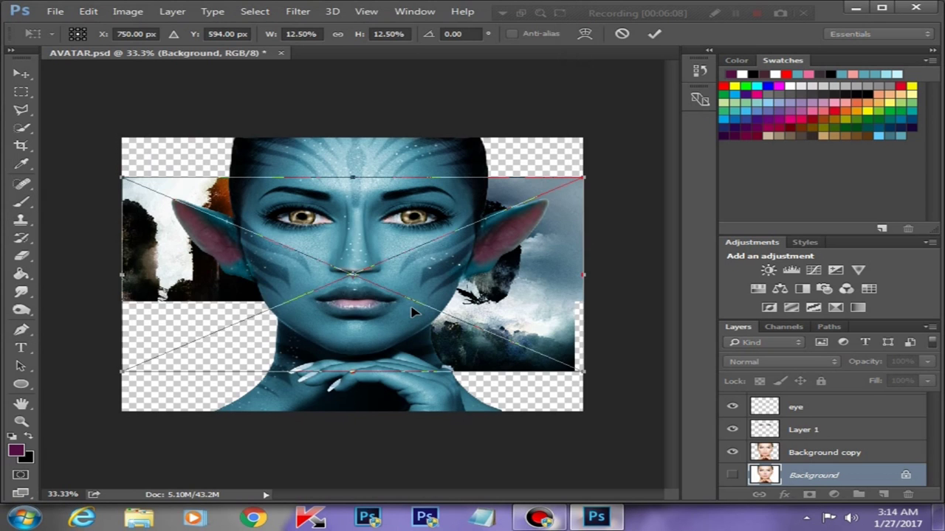
pyautogui.hotkey('ctrl', '-')
pyautogui.hotkey('ctrl', '-')
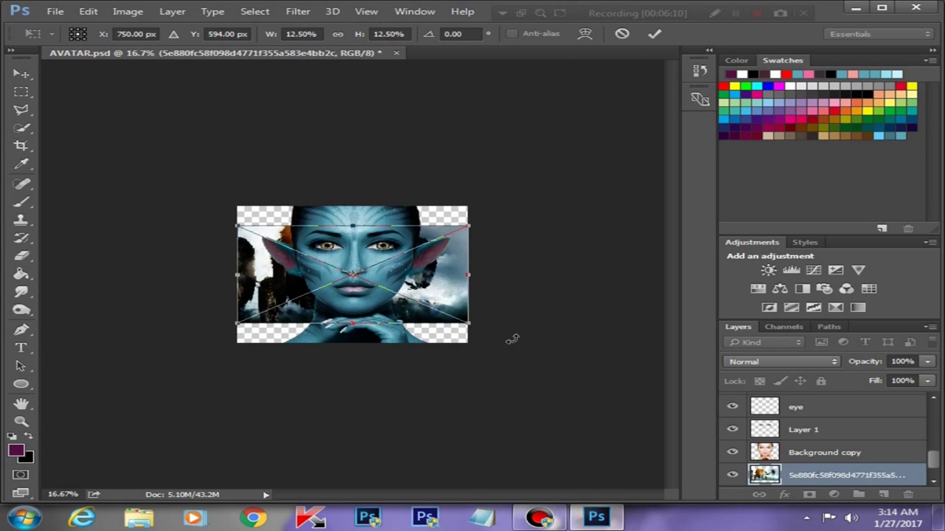
pyautogui.scroll(-1, 880, 463)
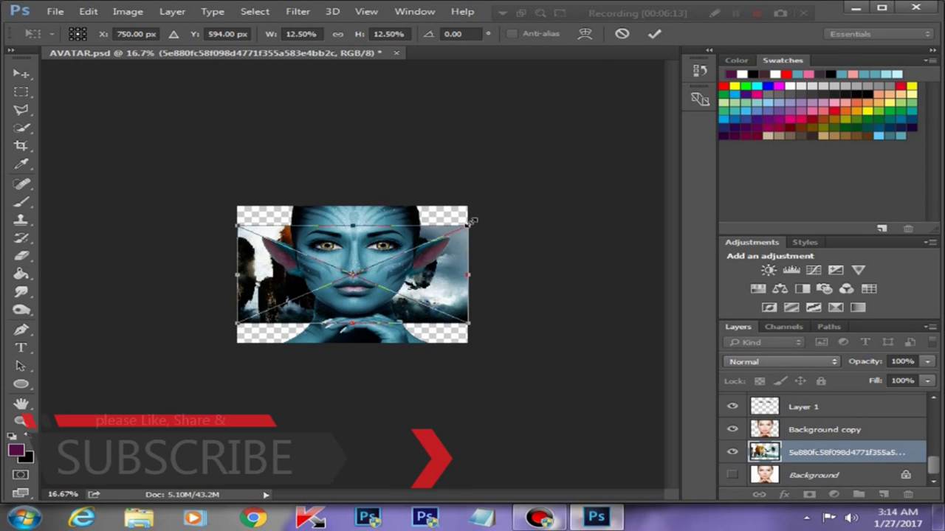
pyautogui.moveTo(468, 323)
pyautogui.mouseDown()
pyautogui.moveTo(504, 321)
pyautogui.moveTo(541, 352)
pyautogui.mouseUp()
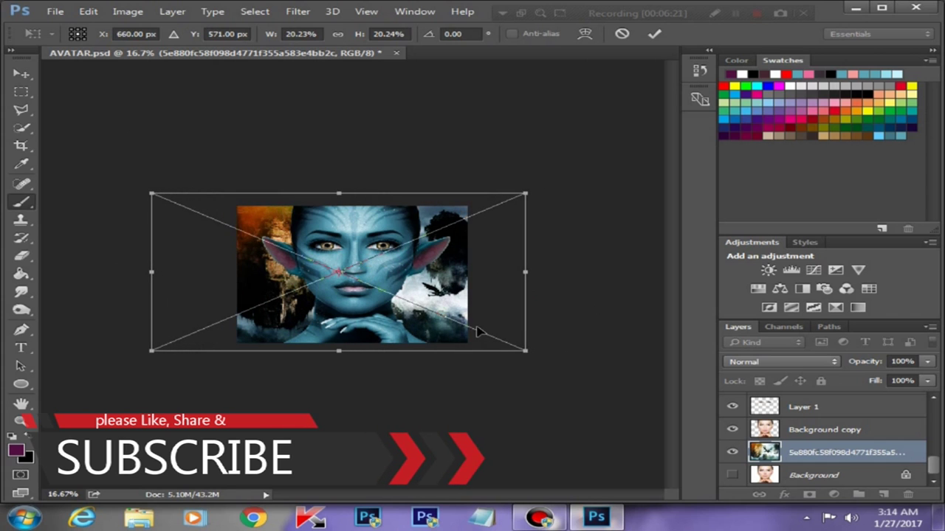
pyautogui.hotkey('ctrl', '+')
pyautogui.hotkey('ctrl', '+')
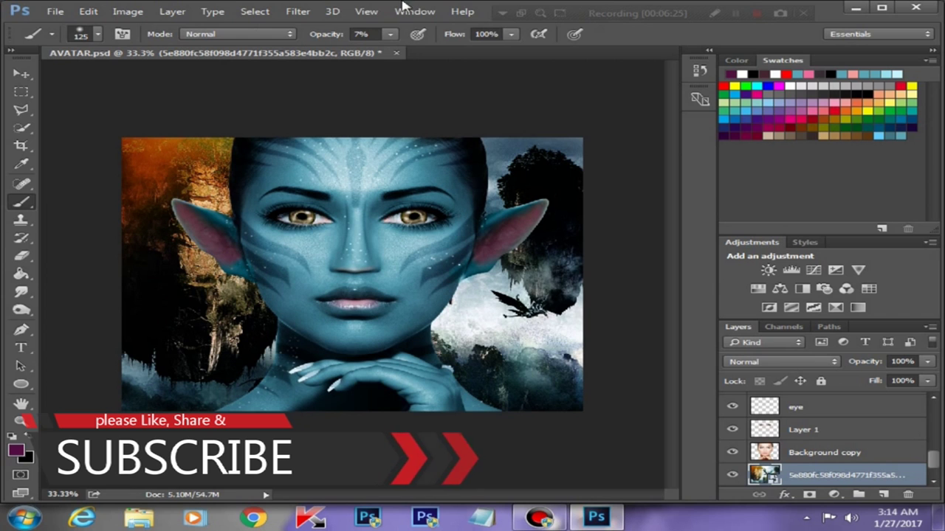
# Rasterize the landscape layer and apply a Motion Blur with adjusted angle.
pyautogui.rightClick(908, 476)
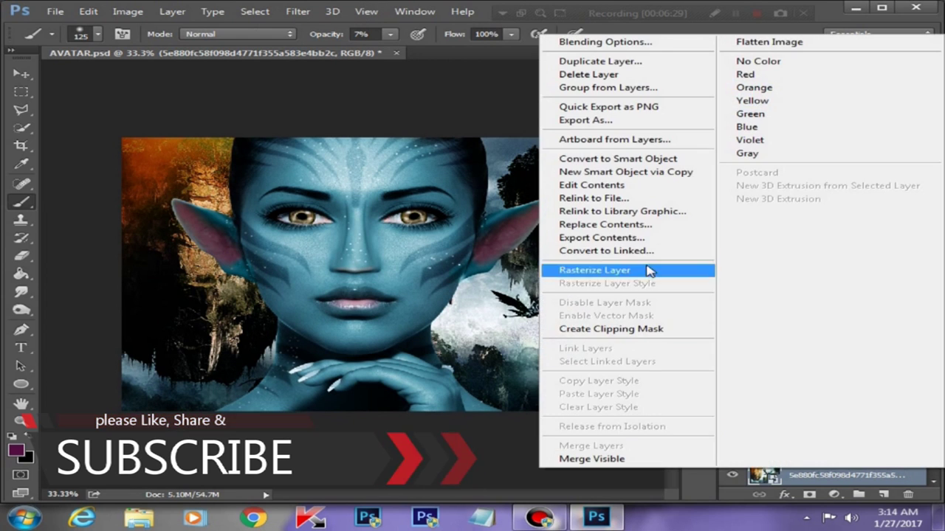
pyautogui.click(594, 270)
pyautogui.click(297, 11)
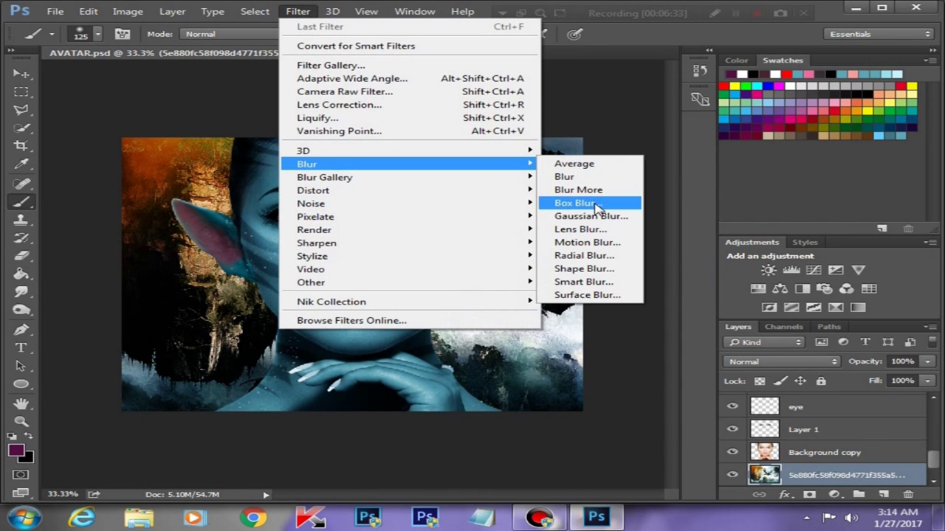
pyautogui.click(586, 243)
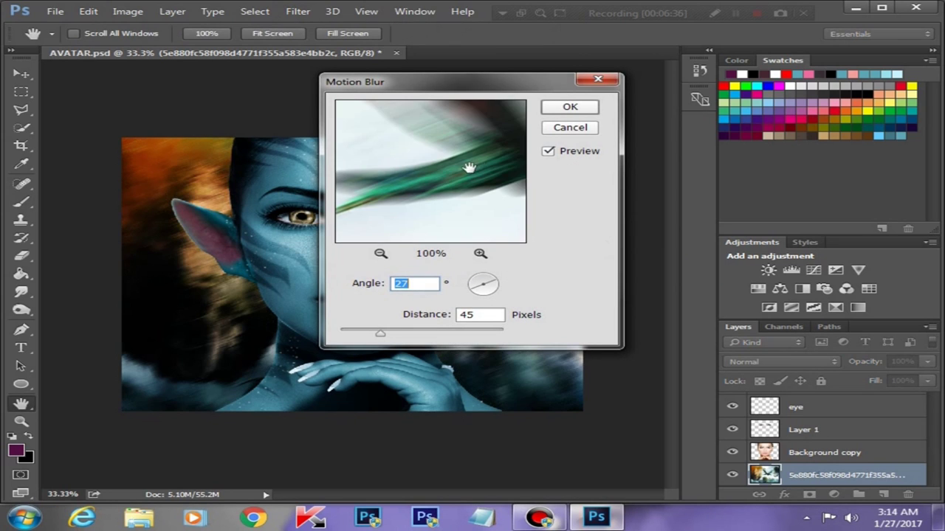
pyautogui.moveTo(470, 168); pyautogui.dragTo(445, 191)
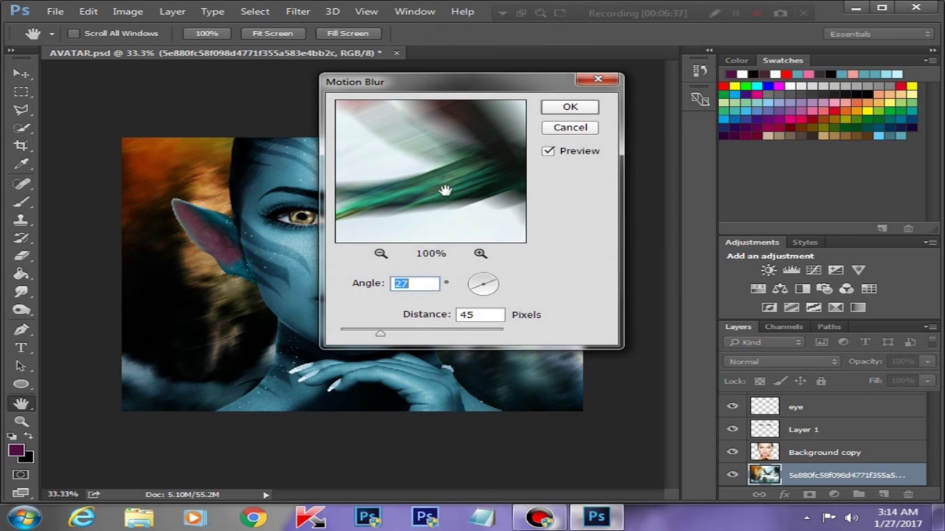
pyautogui.click(492, 280)
pyautogui.click(481, 284)
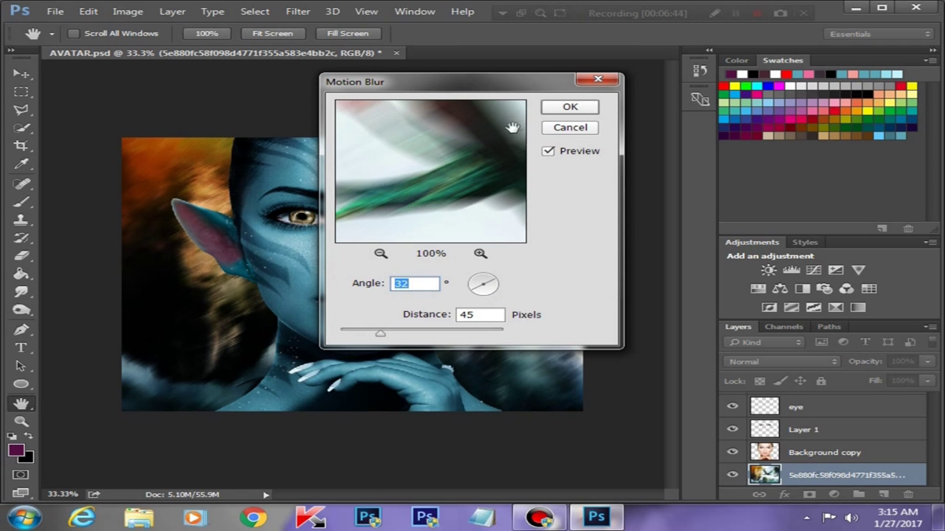
pyautogui.click(570, 106)
pyautogui.press('b')
# Apply a Gaussian Blur with radius 25 to the landscape.
pyautogui.click(302, 11)
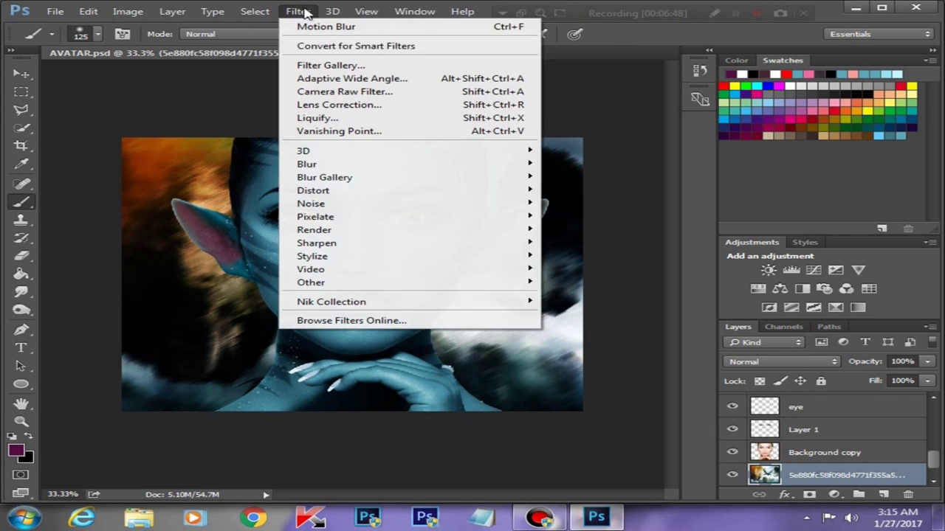
pyautogui.click(612, 213)
pyautogui.click(585, 323)
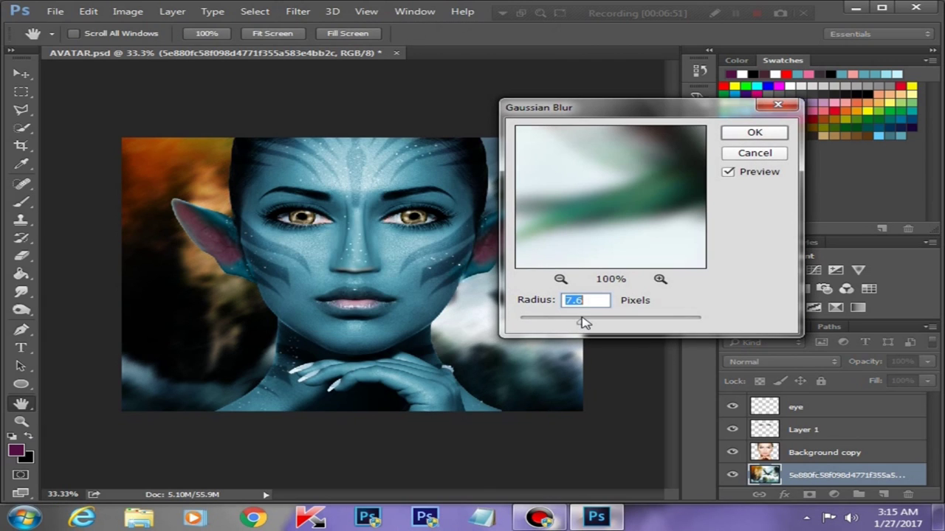
pyautogui.hotkey('ctrl', '-')
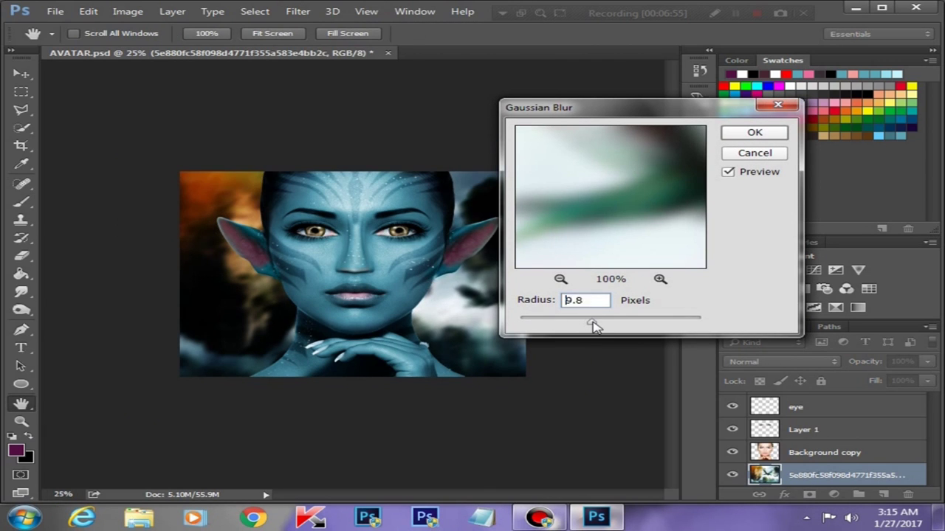
pyautogui.moveTo(595, 327); pyautogui.dragTo(604, 327)
pyautogui.click(750, 137)
pyautogui.press('b')
pyautogui.hotkey('ctrl', '-')
# Scale the blurred landscape to about 123% and nudge it into position.
pyautogui.hotkey('ctrl', 't')
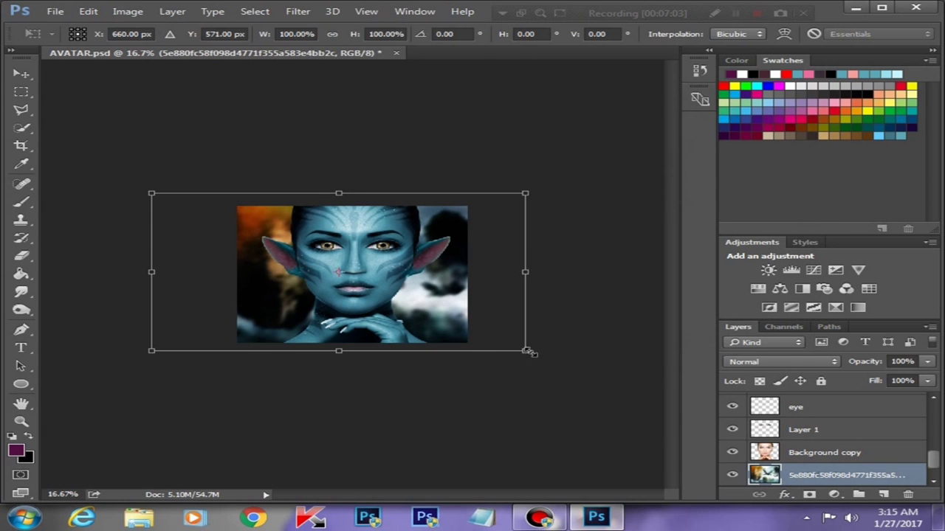
pyautogui.moveTo(527, 350); pyautogui.dragTo(553, 359)
pyautogui.moveTo(153, 190); pyautogui.dragTo(93, 169)
pyautogui.moveTo(458, 256); pyautogui.dragTo(461, 258)
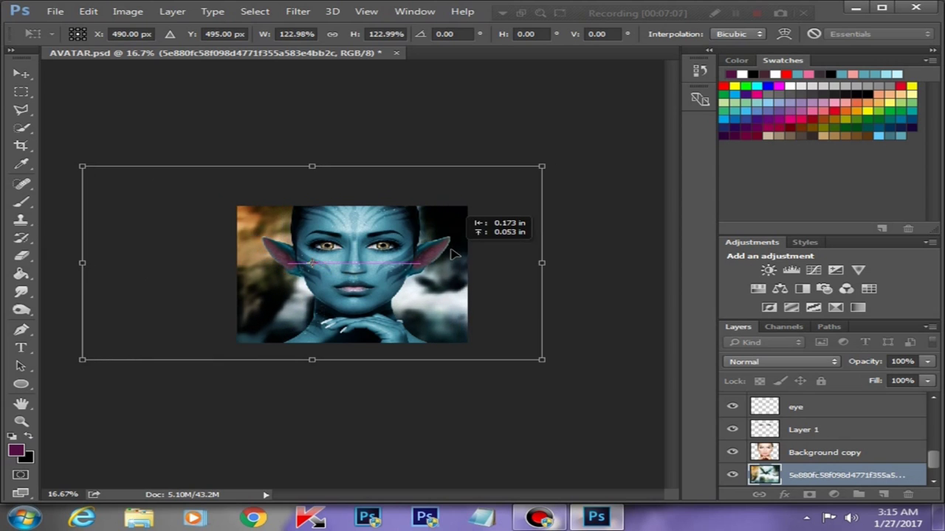
pyautogui.press('Return')
# Add Layer 9 and move it beneath the landscape layer.
pyautogui.hotkey('ctrl', '+')
pyautogui.hotkey('ctrl', '+')
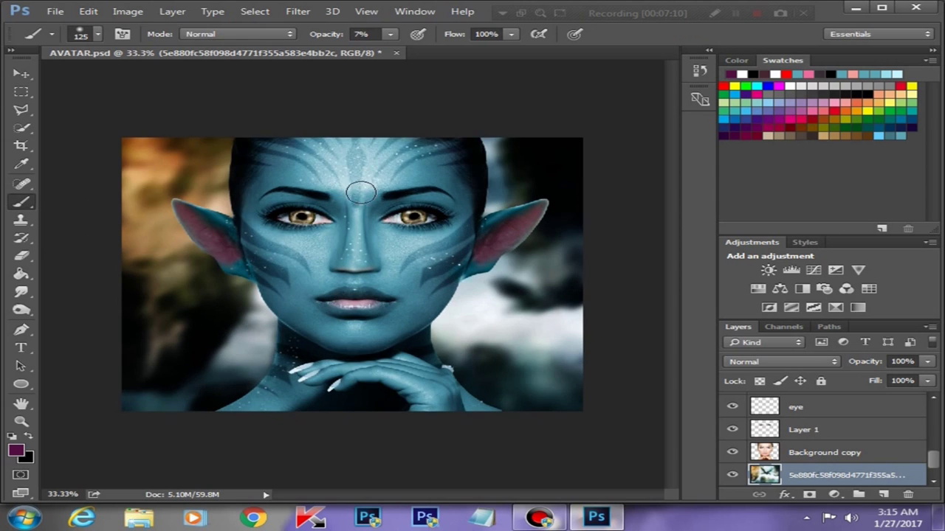
pyautogui.scroll(-1, 873, 464)
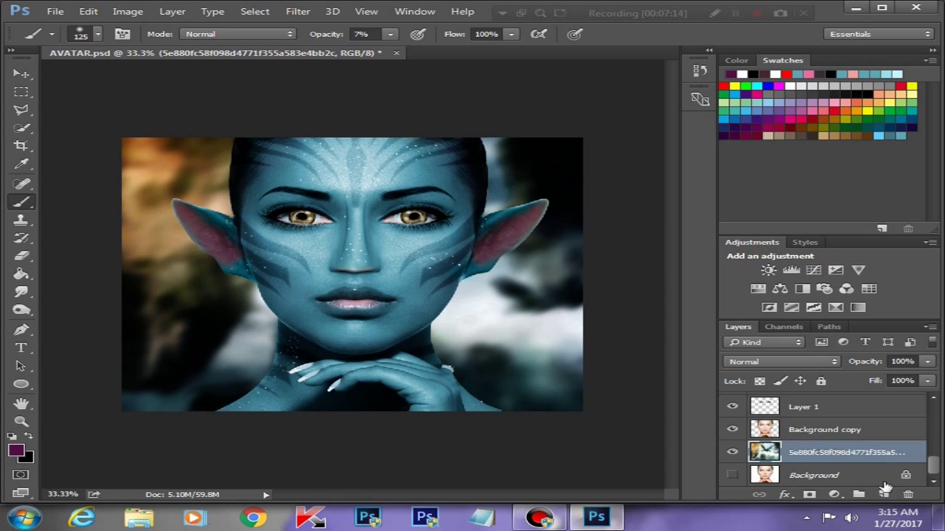
pyautogui.click(885, 495)
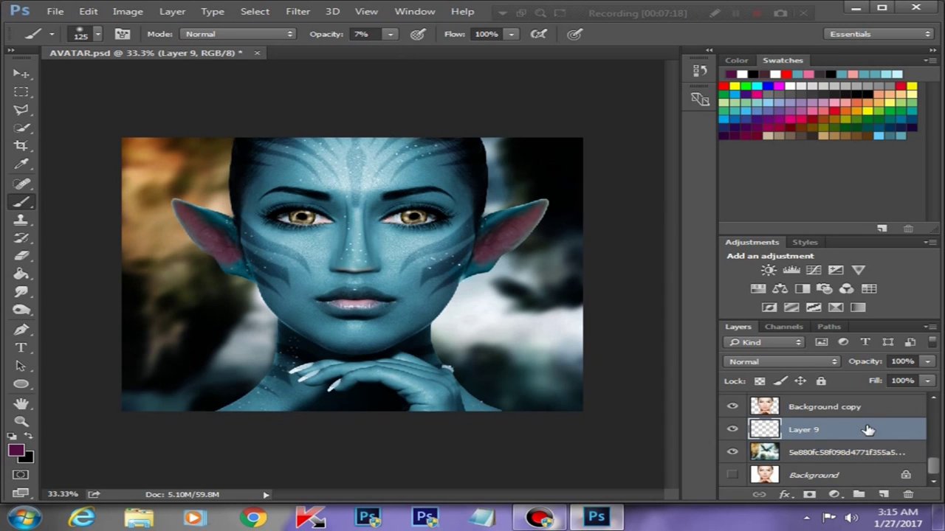
pyautogui.moveTo(864, 435); pyautogui.dragTo(862, 460)
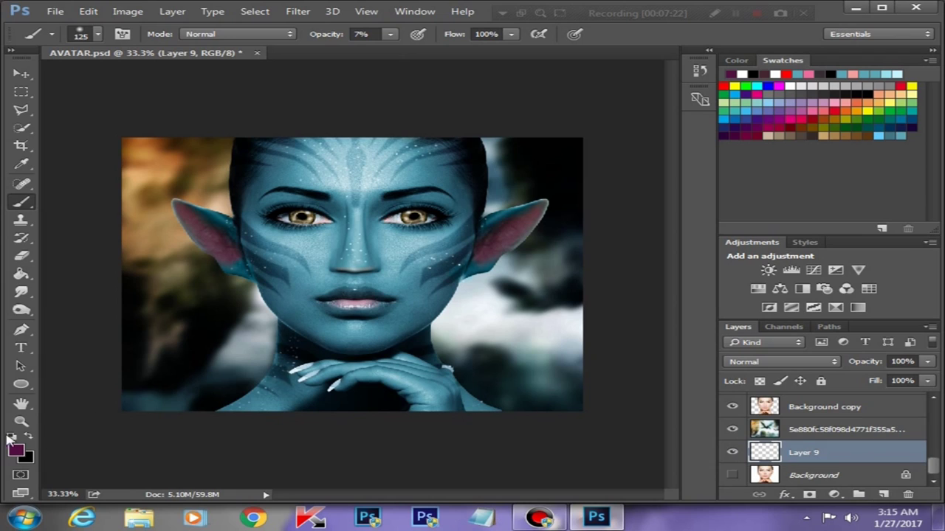
# Lower the landscape layer's opacity to 88%, then select the top layer.
pyautogui.click(890, 429)
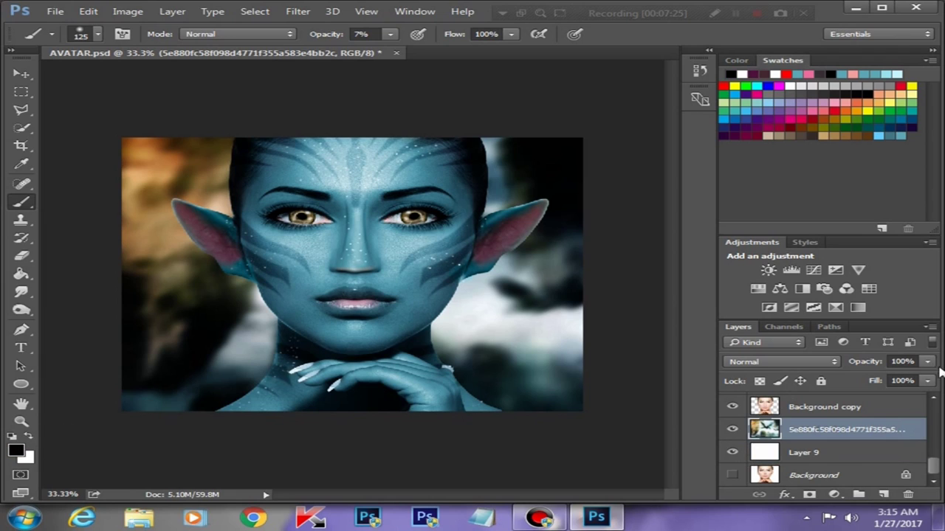
pyautogui.click(927, 362)
pyautogui.moveTo(929, 378)
pyautogui.mouseDown()
pyautogui.moveTo(902, 380)
pyautogui.moveTo(920, 380)
pyautogui.mouseUp()
pyautogui.hotkey('ctrl', '-')
pyautogui.hotkey('ctrl', '-')
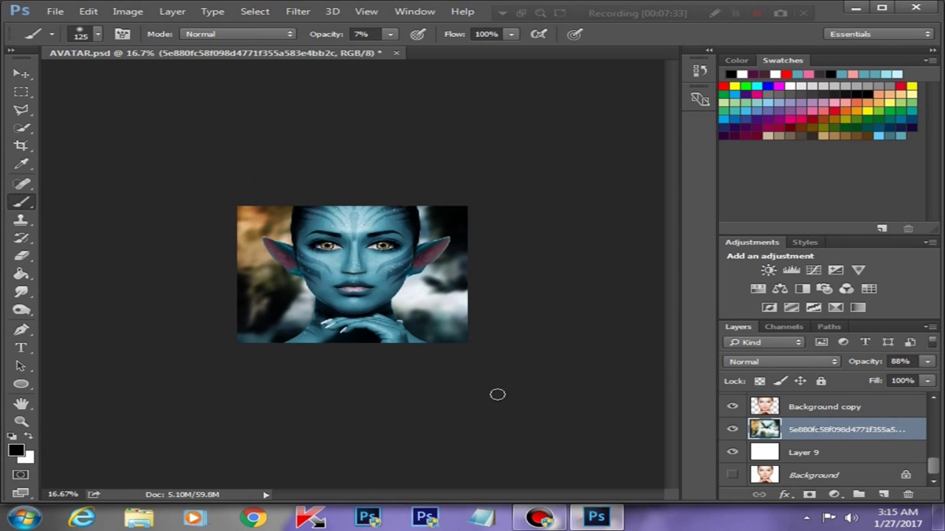
pyautogui.hotkey('ctrl', '+')
pyautogui.scroll(3, 861, 430)
pyautogui.scroll(3, 856, 413)
pyautogui.click(856, 405)
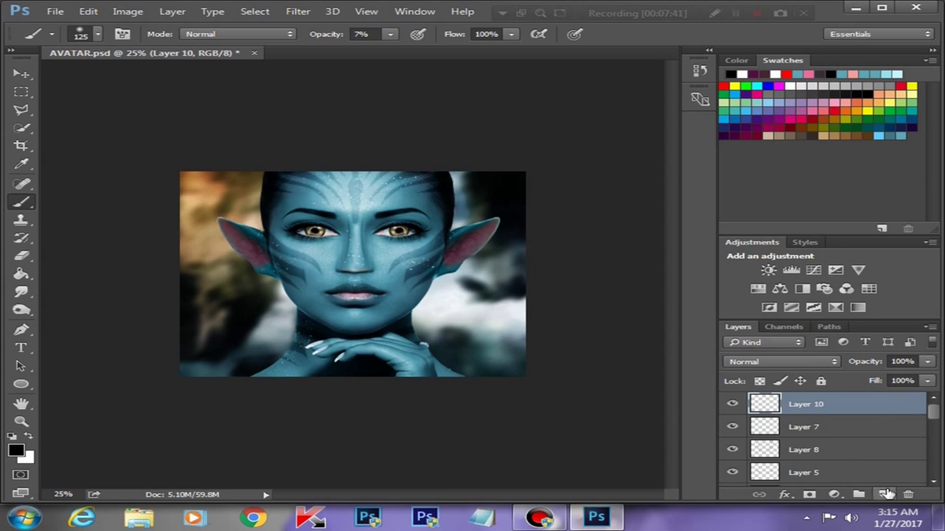
# Choose a bright yellow-orange foreground colour in the Color Picker.
pyautogui.keyDown('alt'); pyautogui.click(212, 171); pyautogui.keyUp('alt')
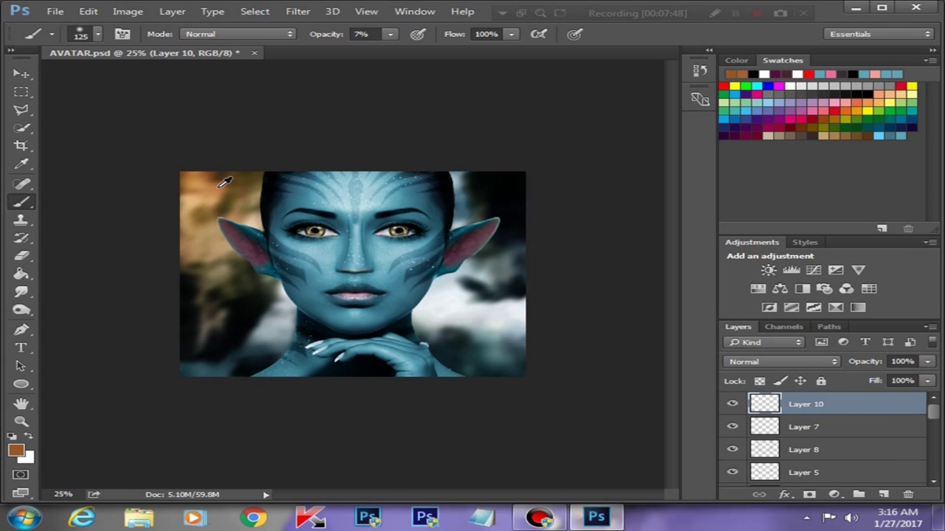
pyautogui.click(22, 454)
pyautogui.click(611, 142)
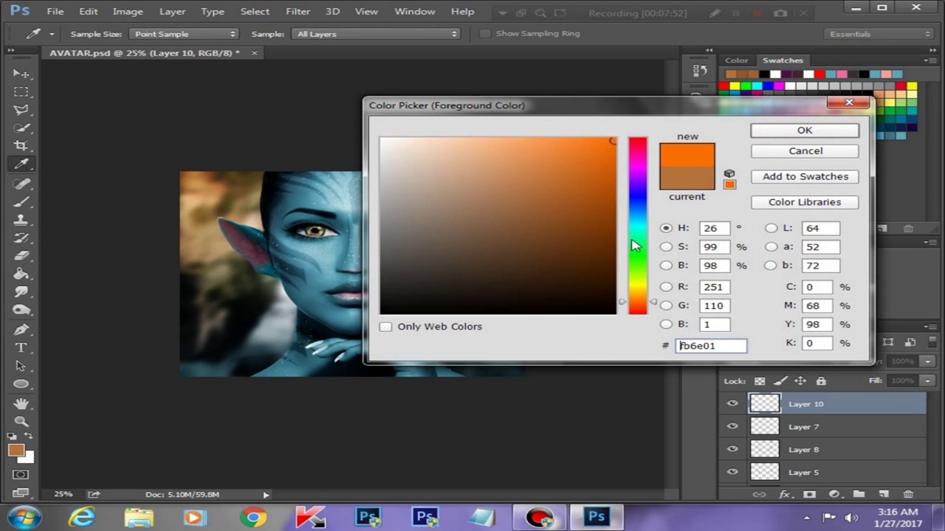
pyautogui.moveTo(626, 307); pyautogui.dragTo(626, 299)
pyautogui.click(802, 127)
# Paint an orange wash over the image with a 2000 px brush at 49% opacity.
pyautogui.press('b')
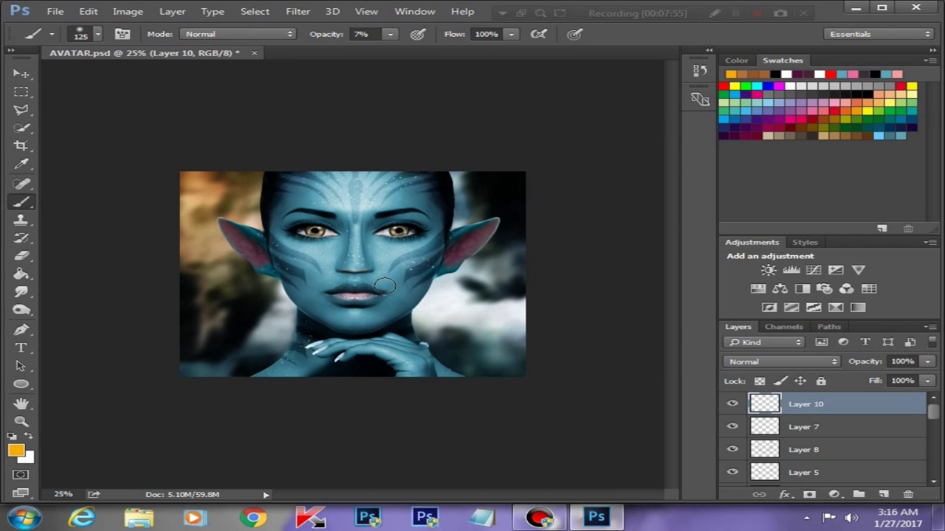
pyautogui.press(']')
pyautogui.press(']')
pyautogui.press(']')
pyautogui.hotkey('ctrl', '-')
pyautogui.hotkey('ctrl', '-')
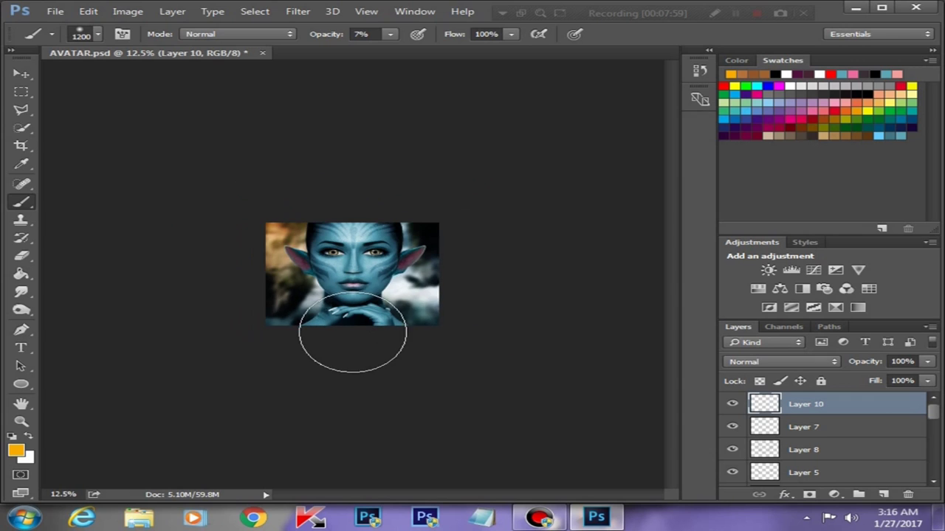
pyautogui.press(']')
pyautogui.press(']')
pyautogui.press(']')
pyautogui.press(']')
pyautogui.press(']')
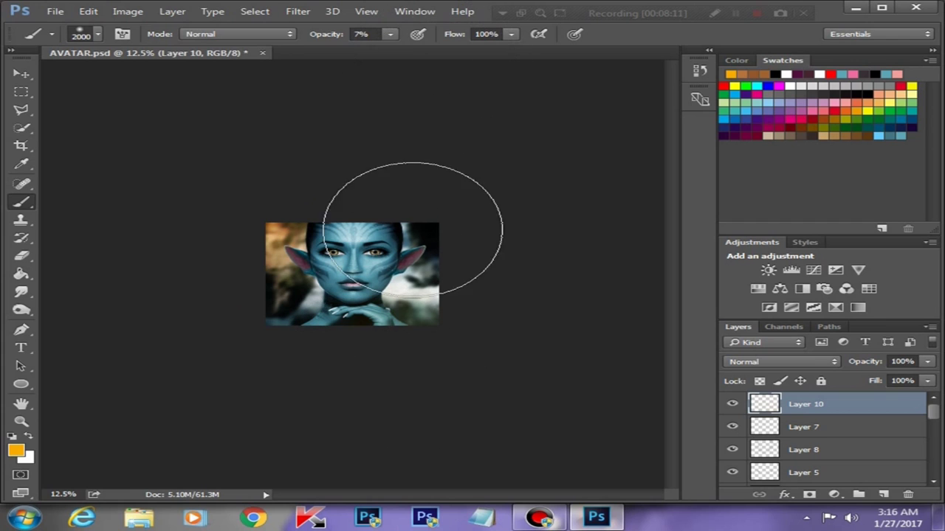
pyautogui.press('4')
pyautogui.press('9')
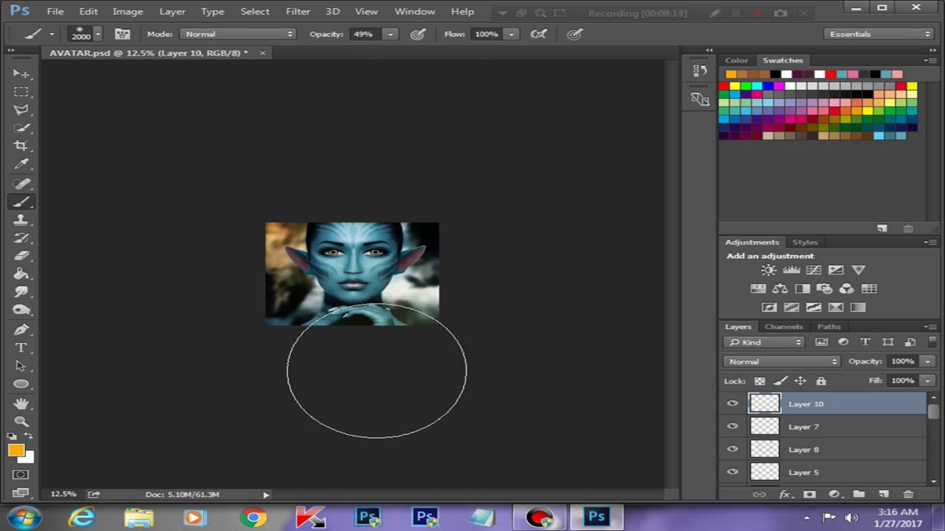
pyautogui.moveTo(375, 369); pyautogui.dragTo(387, 330)
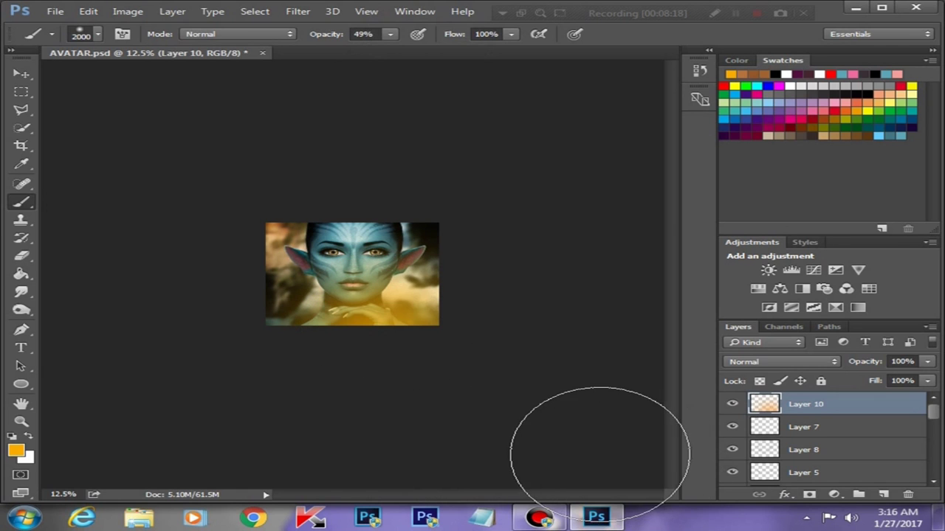
pyautogui.hotkey('ctrl', '+')
pyautogui.hotkey('ctrl', '+')
# Reset the brush to 21 px and blend Layer 10 in Color mode at 60% opacity.
pyautogui.rightClick(425, 255)
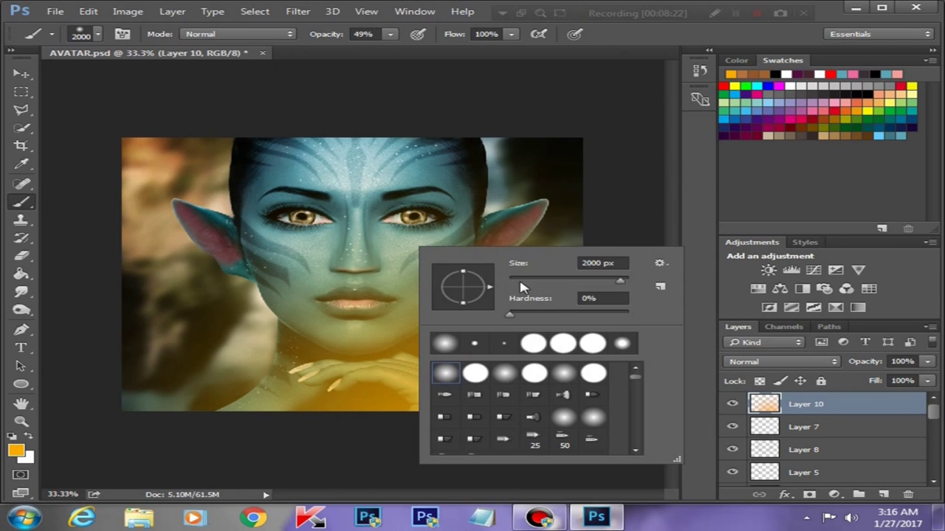
pyautogui.write('21')
pyautogui.press('Return')
pyautogui.click(782, 361)
pyautogui.click(762, 345)
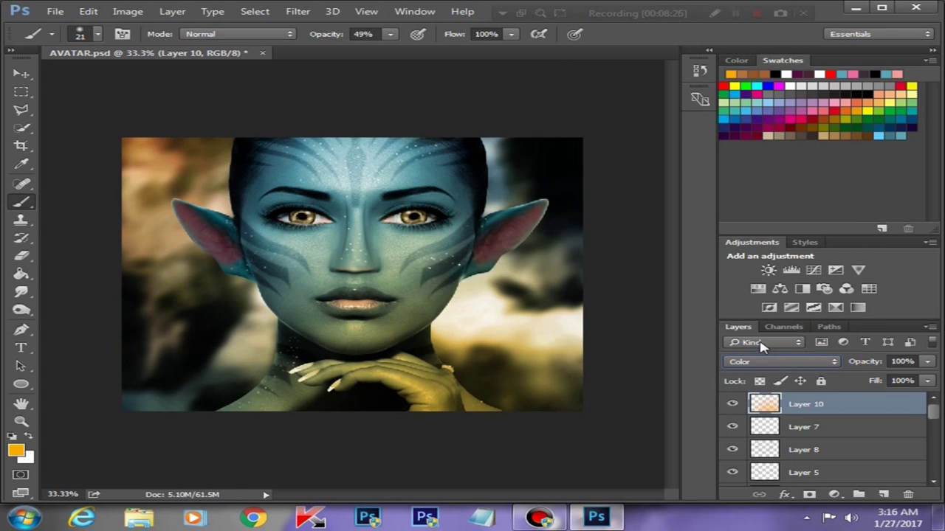
pyautogui.click(928, 362)
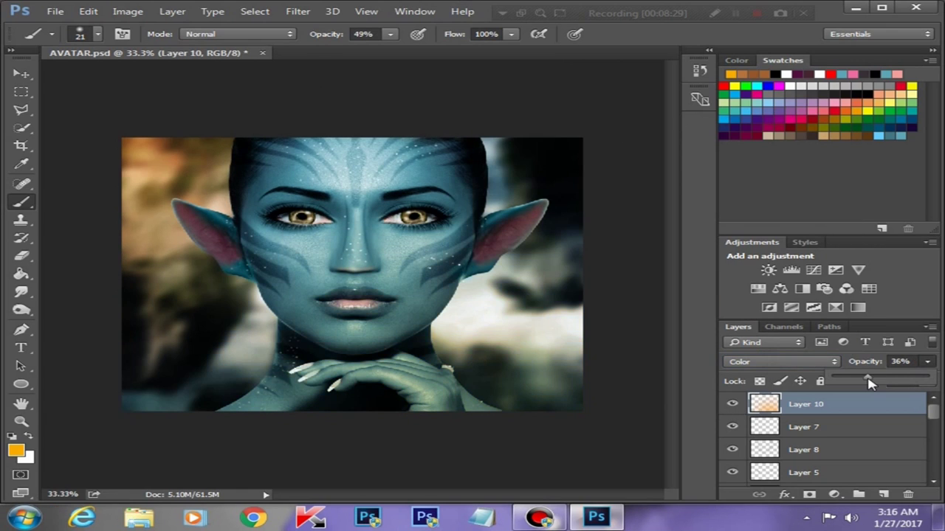
pyautogui.hotkey('ctrl', '+')
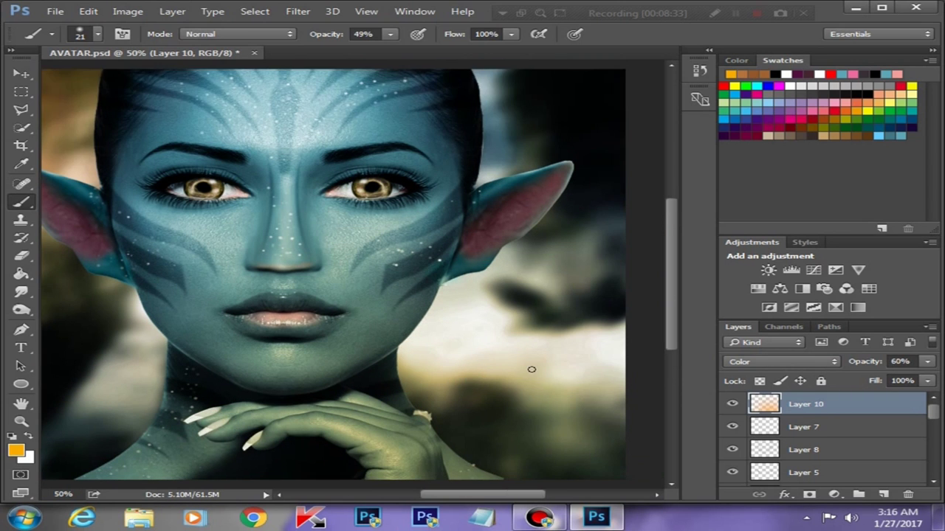
pyautogui.hotkey('ctrl', '+')
pyautogui.click(727, 452)
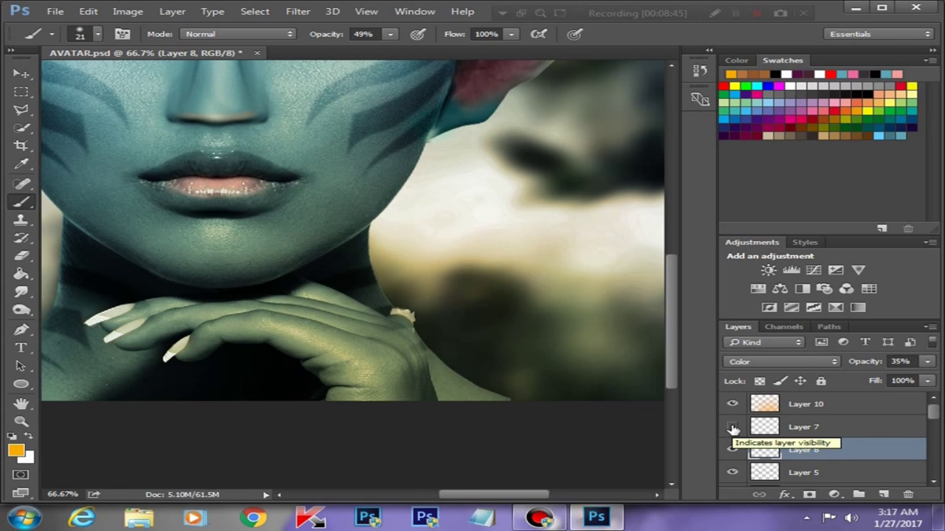
# Make Layer 7 visible again and select it with the Eraser tool.
pyautogui.click(732, 427)
pyautogui.click(772, 427)
pyautogui.click(21, 256)
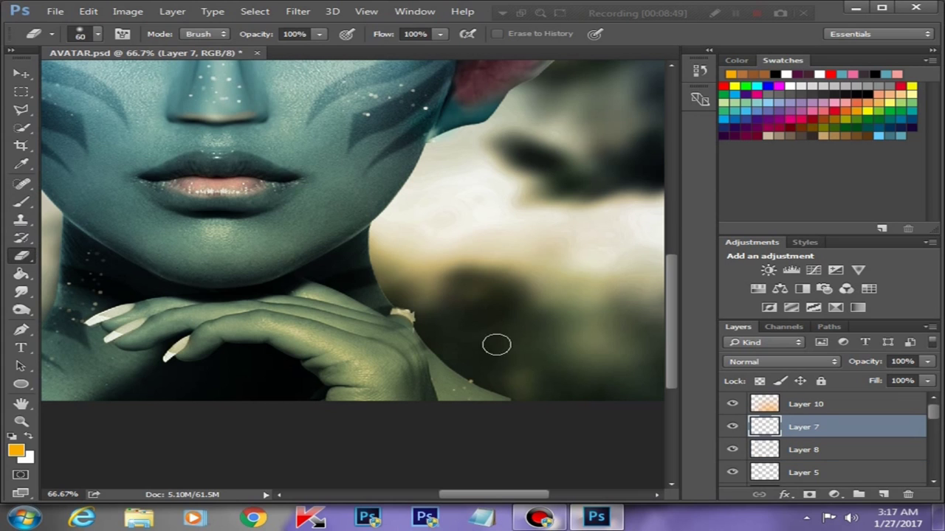
pyautogui.hotkey('ctrl', '-')
pyautogui.hotkey('ctrl', '-')
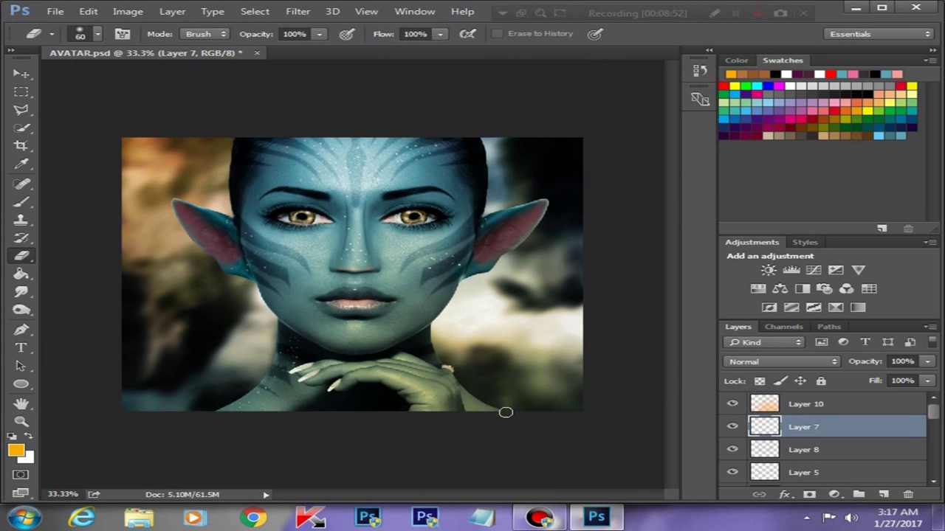
# Free Transform Layer 10, scaling up and rotating the orange wash.
pyautogui.click(807, 406)
pyautogui.hotkey('ctrl', '-')
pyautogui.hotkey('ctrl', 't')
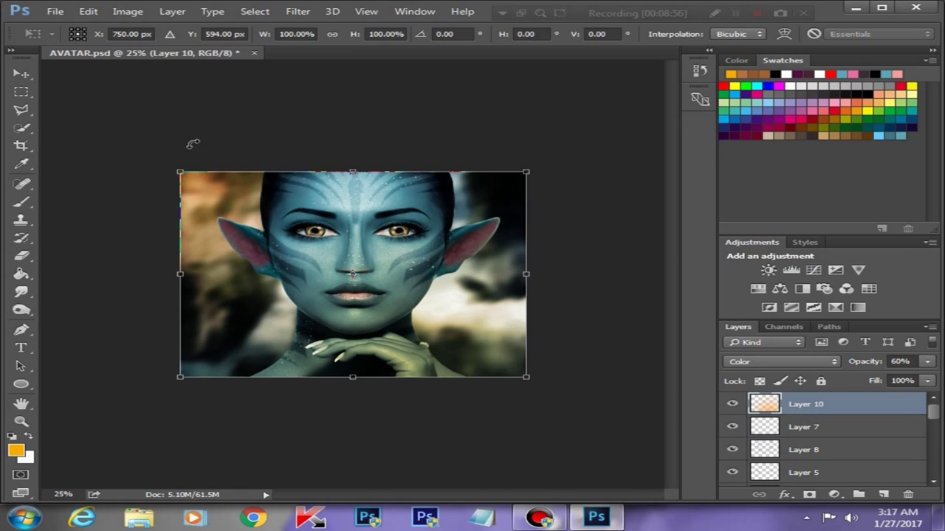
pyautogui.moveTo(181, 174); pyautogui.dragTo(91, 158)
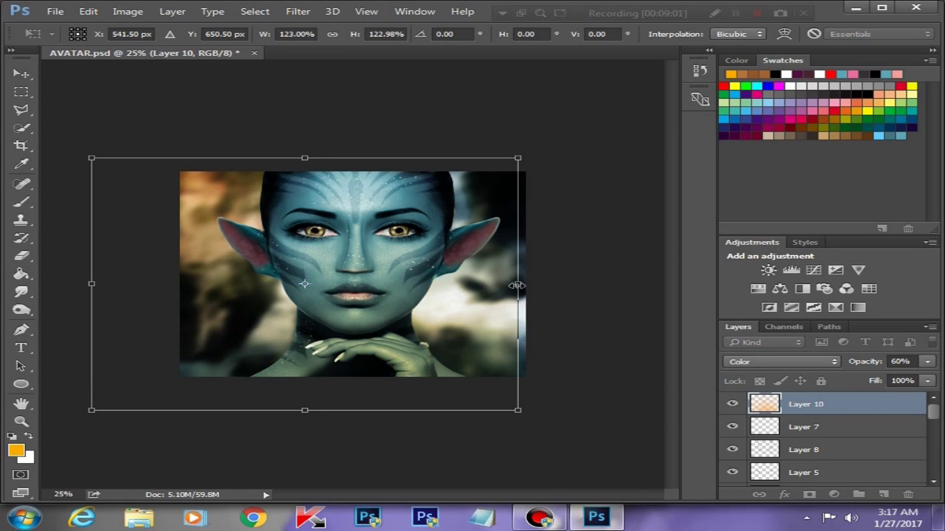
pyautogui.moveTo(517, 284); pyautogui.dragTo(549, 283)
pyautogui.moveTo(601, 421)
pyautogui.mouseDown()
pyautogui.moveTo(634, 385)
pyautogui.moveTo(636, 275)
pyautogui.mouseUp()
# Widen the orange wash, settle its rotation near 17°, and commit the transform.
pyautogui.hotkey('ctrl', '-')
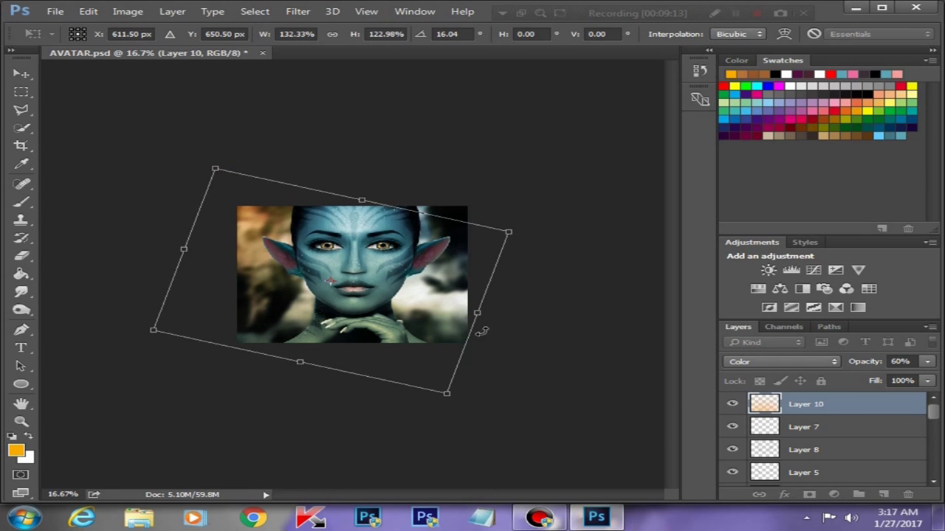
pyautogui.moveTo(480, 330); pyautogui.dragTo(538, 320)
pyautogui.moveTo(217, 168); pyautogui.dragTo(256, 120)
pyautogui.moveTo(291, 350); pyautogui.dragTo(283, 365)
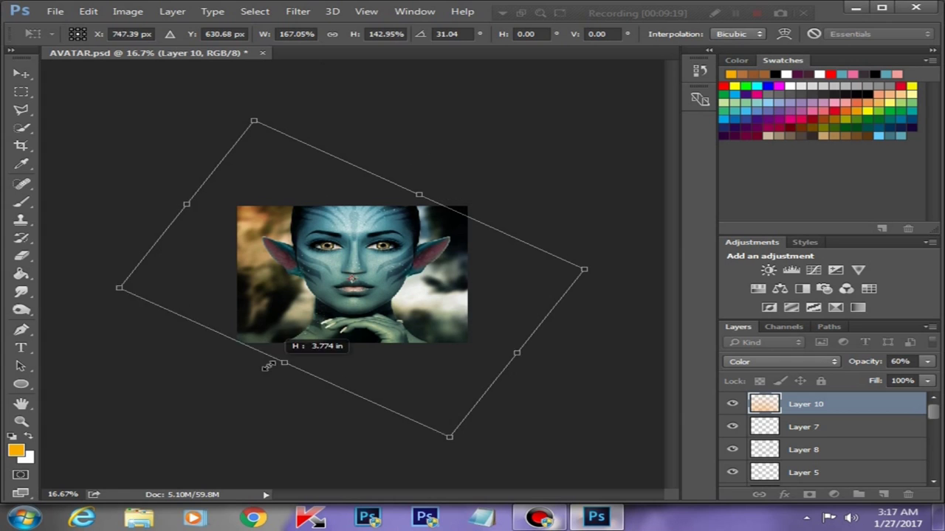
pyautogui.moveTo(510, 435)
pyautogui.mouseDown()
pyautogui.moveTo(561, 361)
pyautogui.moveTo(544, 363)
pyautogui.moveTo(517, 401)
pyautogui.mouseUp()
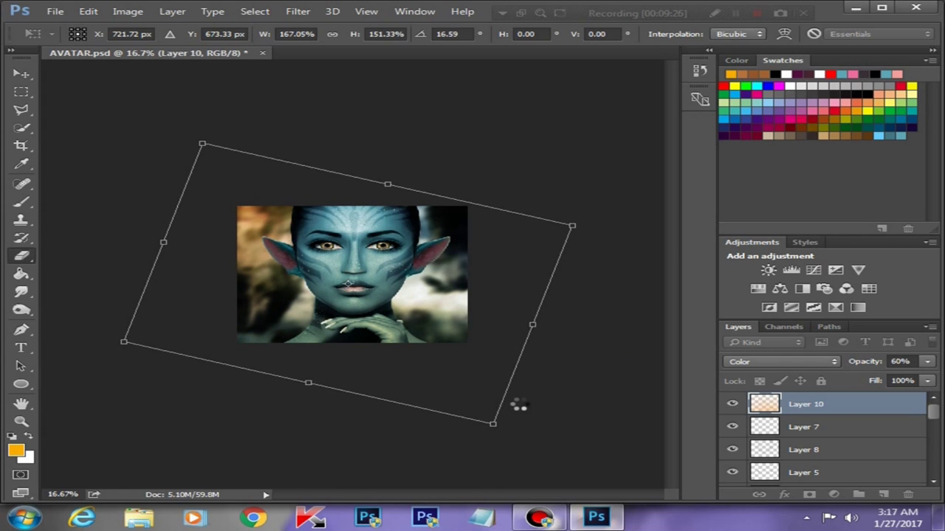
pyautogui.press('Return')
pyautogui.press('e')
pyautogui.hotkey('ctrl', '+')
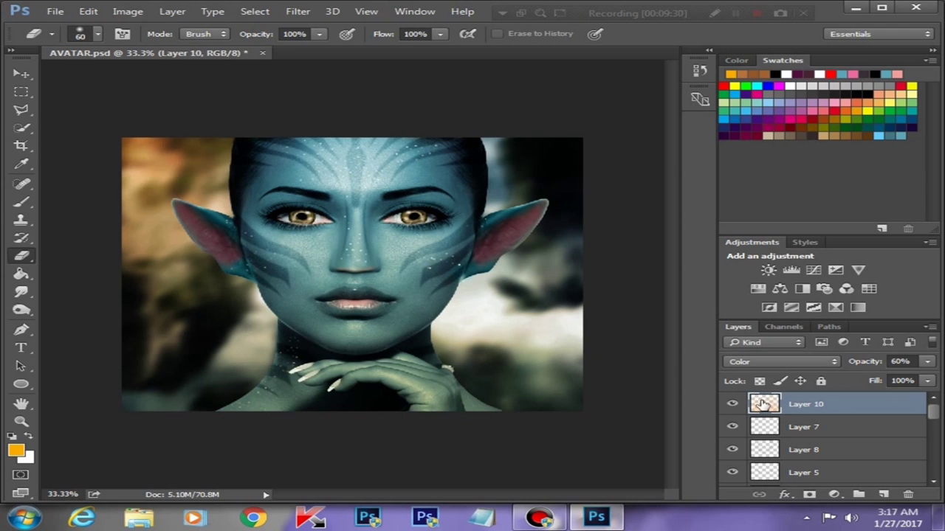
pyautogui.click(24, 202)
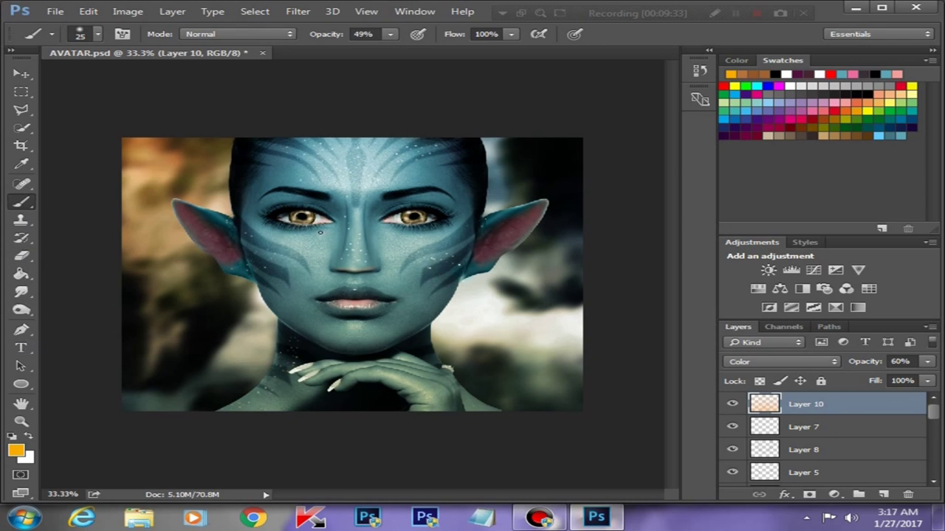
# Set the brush to 600 px at 10% opacity and collapse the side panels to icons.
pyautogui.press(']')
pyautogui.press(']')
pyautogui.press(']')
pyautogui.moveTo(390, 34); pyautogui.dragTo(354, 52)
pyautogui.doubleClick(715, 471)
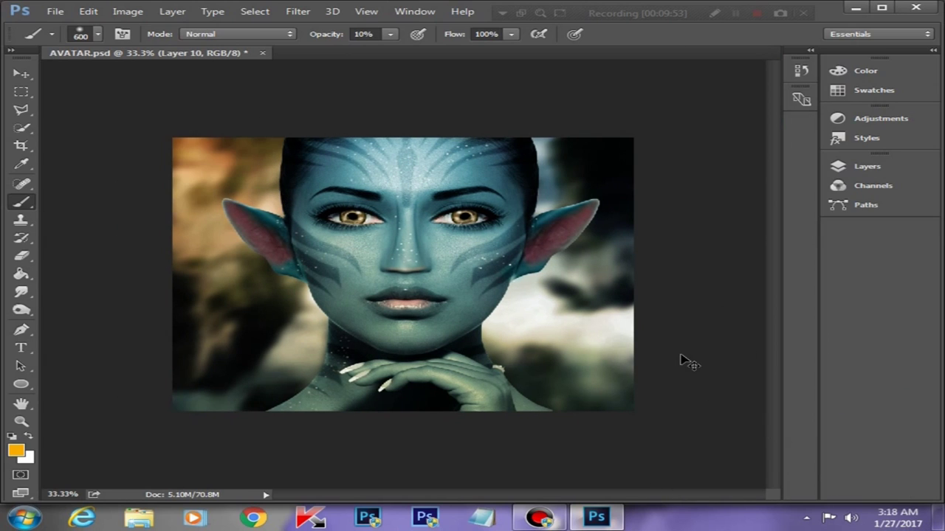
pyautogui.scroll(2, 680, 360)
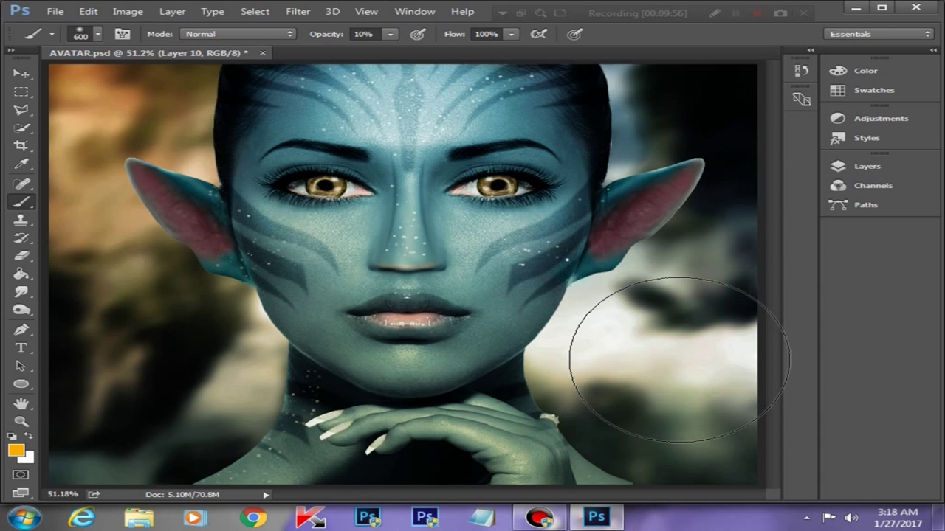